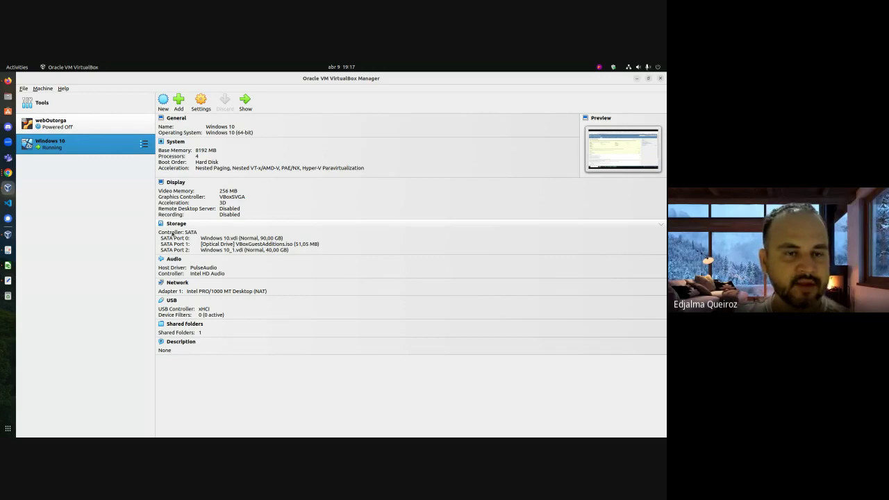
Step: Start creating a new virtual machine and name it AulaSOUbuntu
left_click(164, 102)
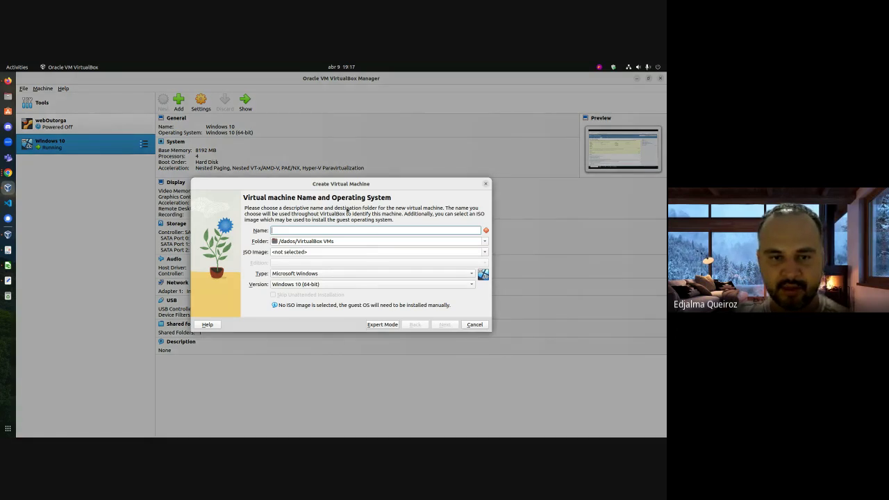
type("wi")
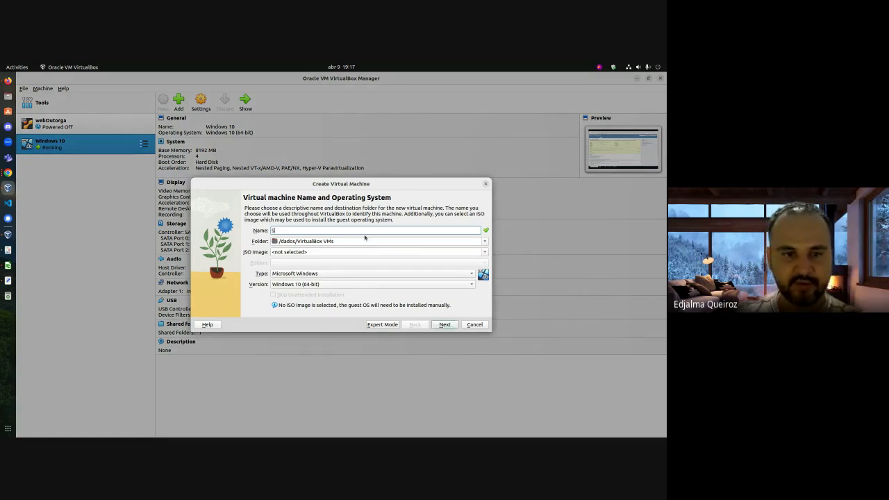
key("BackSpace")
key("BackSpace")
type("Aula")
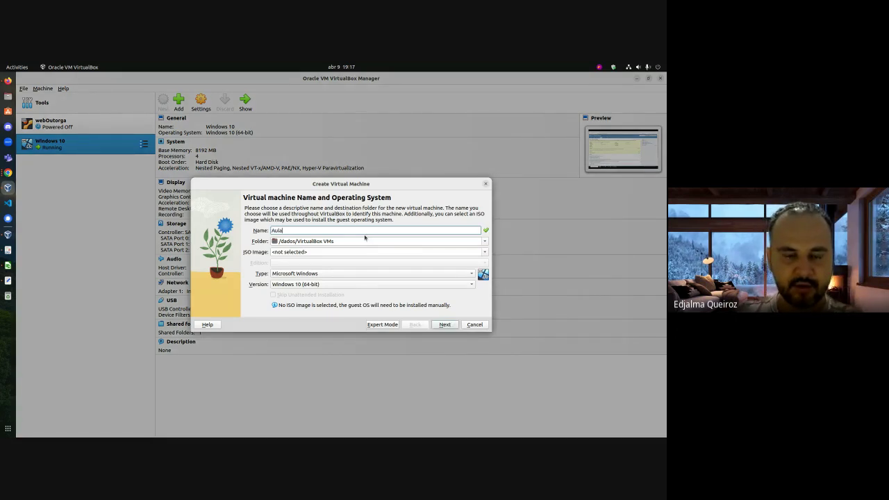
type("SOU")
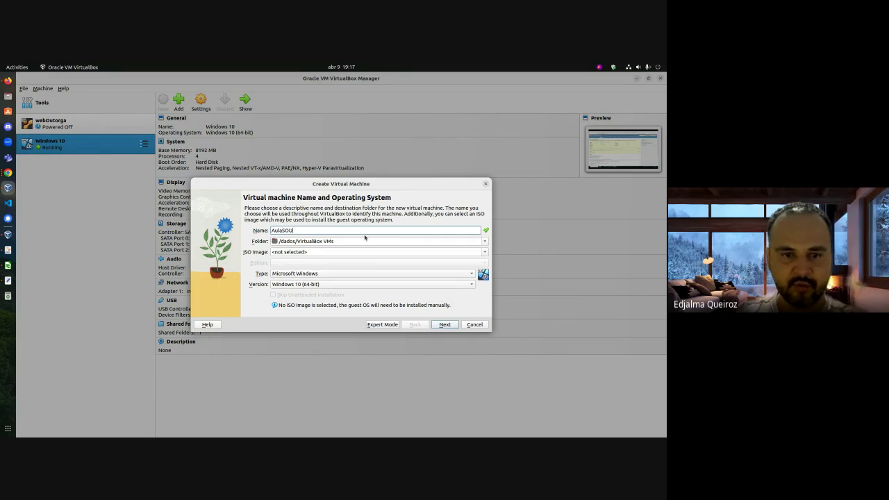
type("buntu")
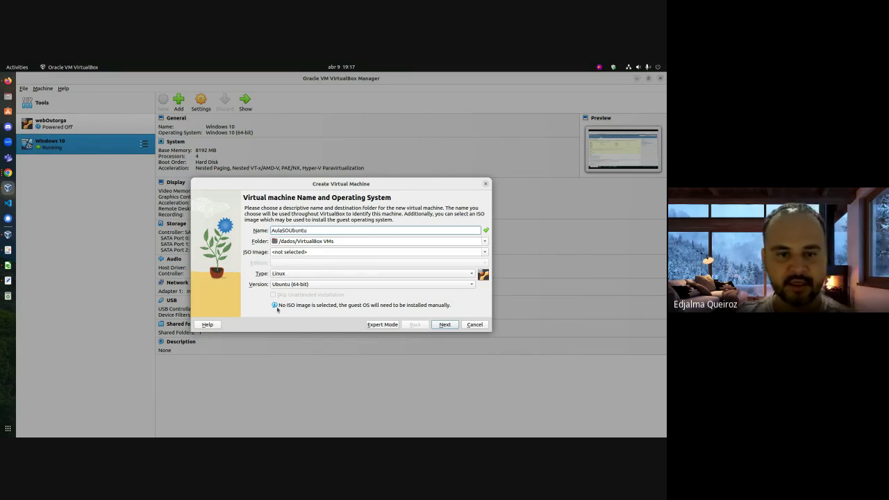
Step: Choose ubuntu-22.04.4-desktop-amd64.iso from the Downloads folder as the new machine's ISO image
left_click(299, 252)
left_click(485, 253)
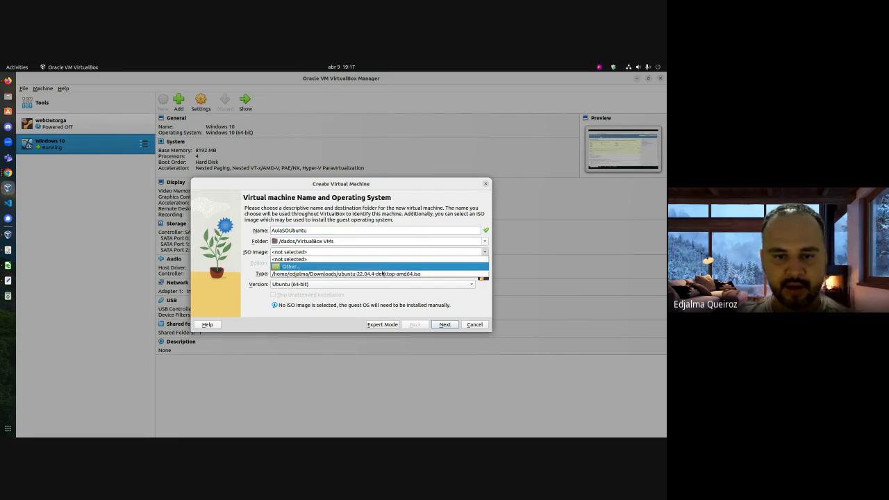
left_click(382, 268)
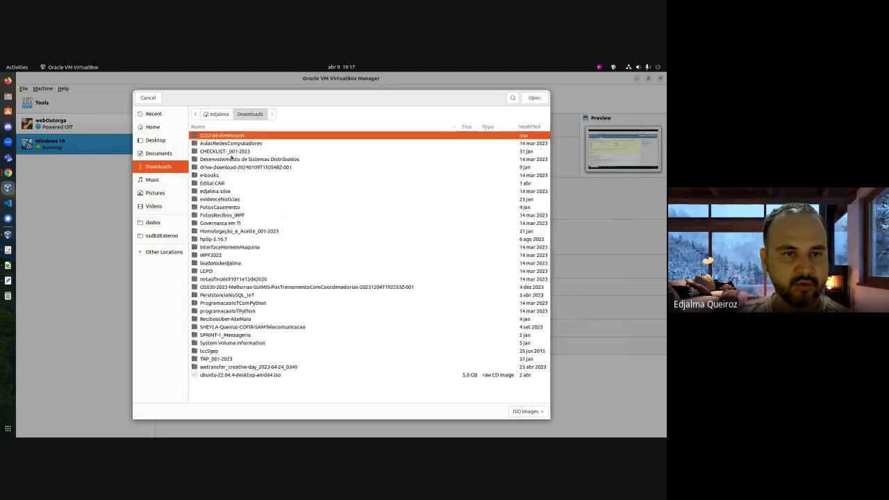
left_click(237, 376)
double_click(237, 376)
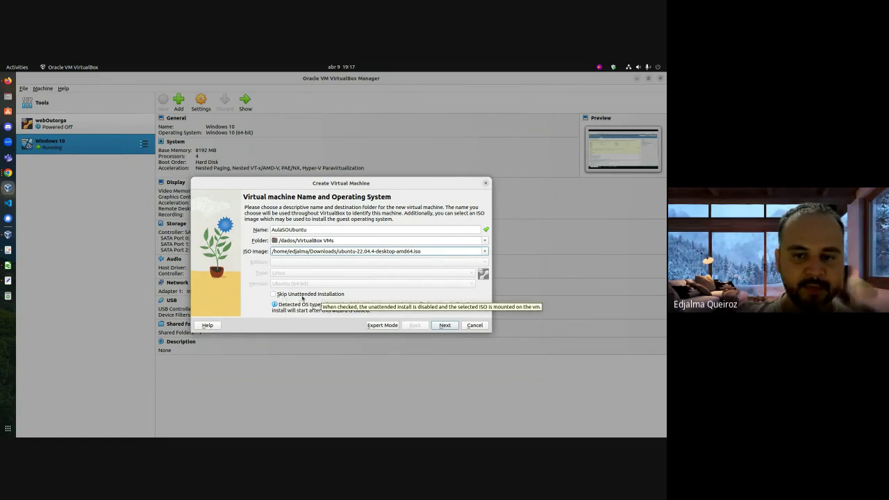
Step: Enable Skip Unattended Installation for the new machine and continue to its hardware settings
left_click(274, 295)
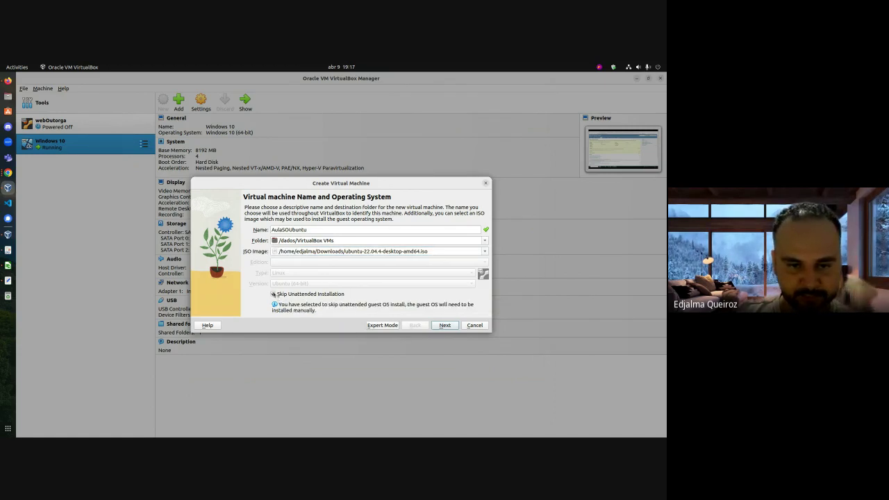
left_click(274, 295)
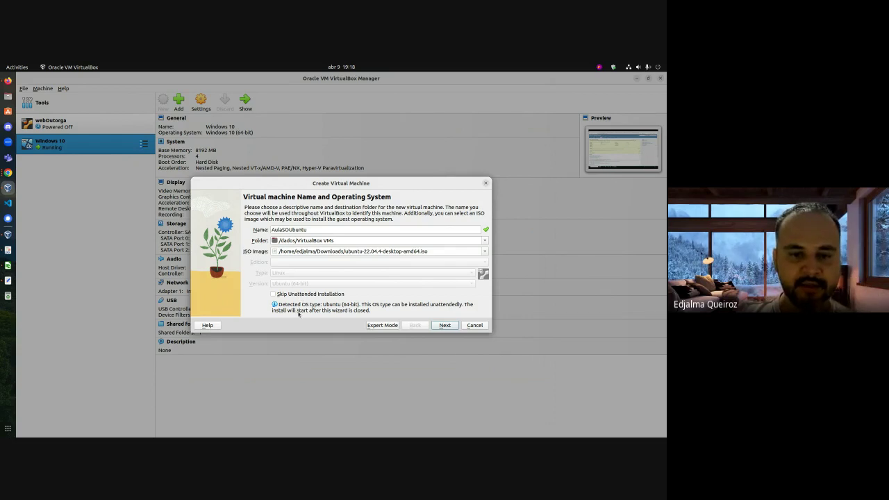
left_click(284, 295)
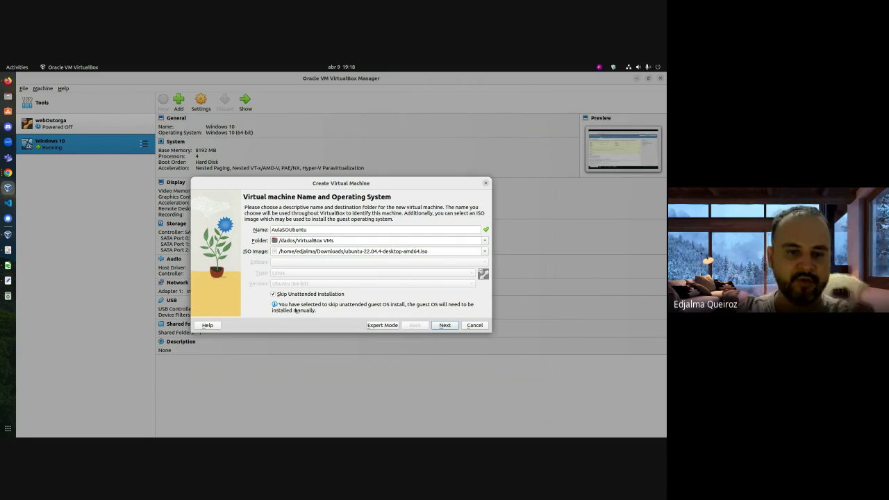
left_click(449, 326)
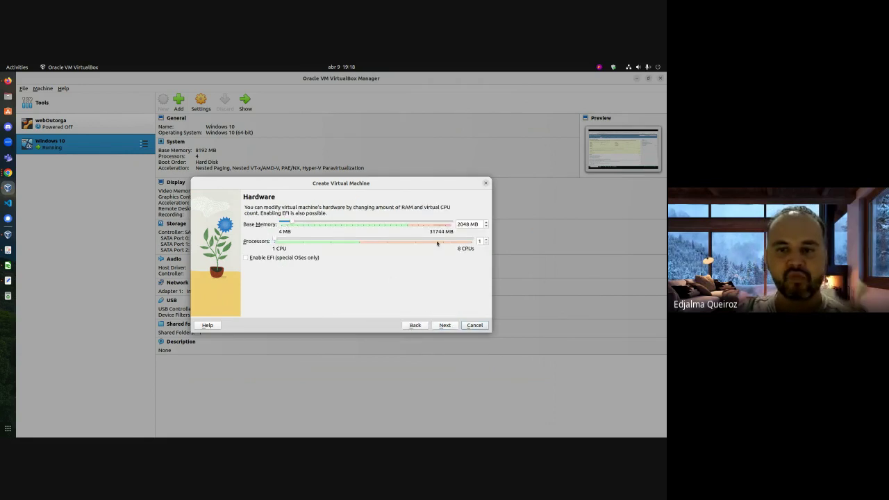
Step: Set the machine's base memory to 8192 MB and its processors to 4, and continue to the virtual hard disk settings
key("Tab")
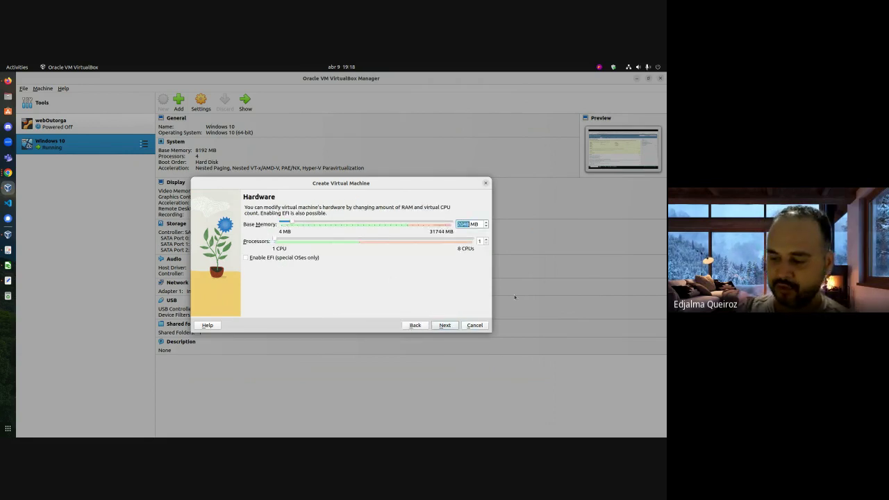
type("8192")
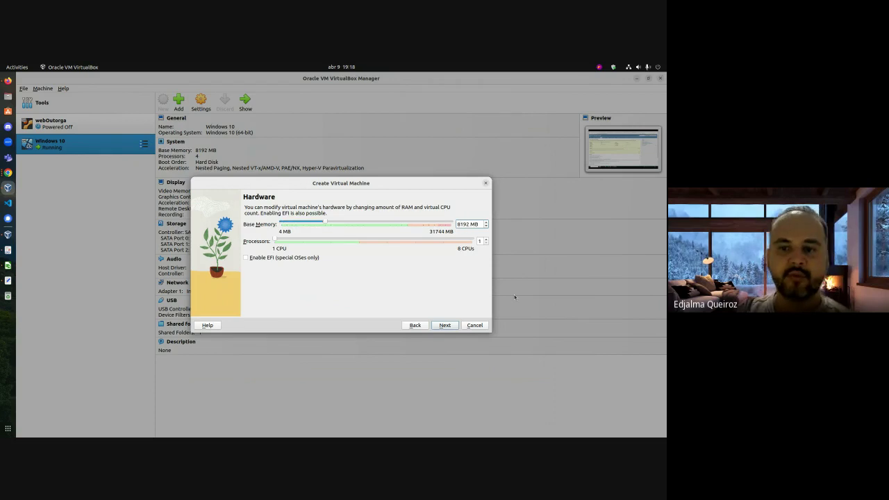
left_click(345, 242)
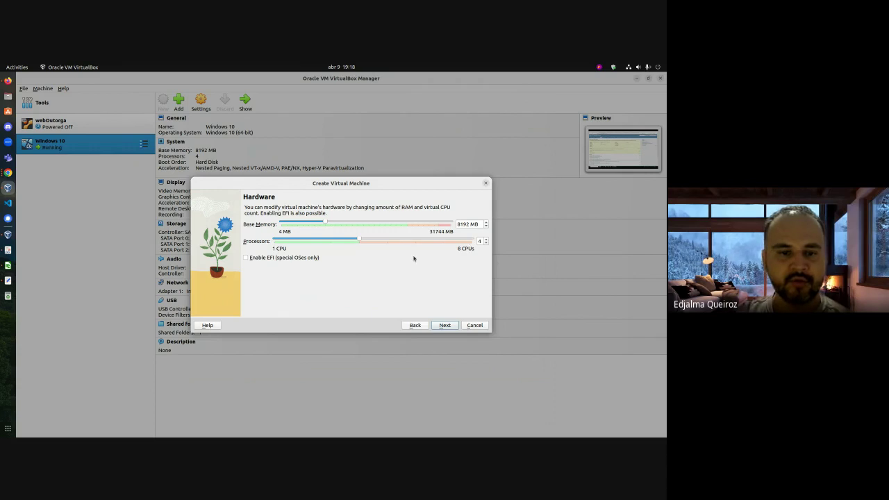
left_click(446, 325)
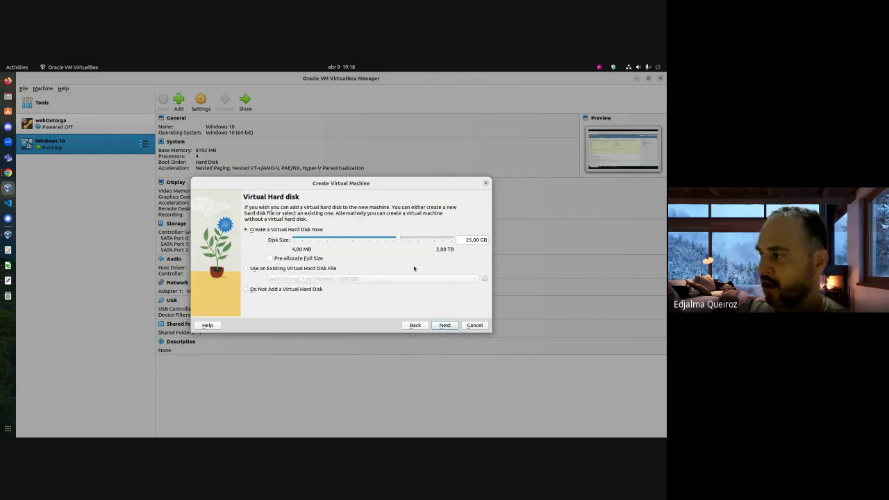
Step: Set the new virtual hard disk's size to 30 GB and finish creating the machine
double_click(468, 240)
type("30")
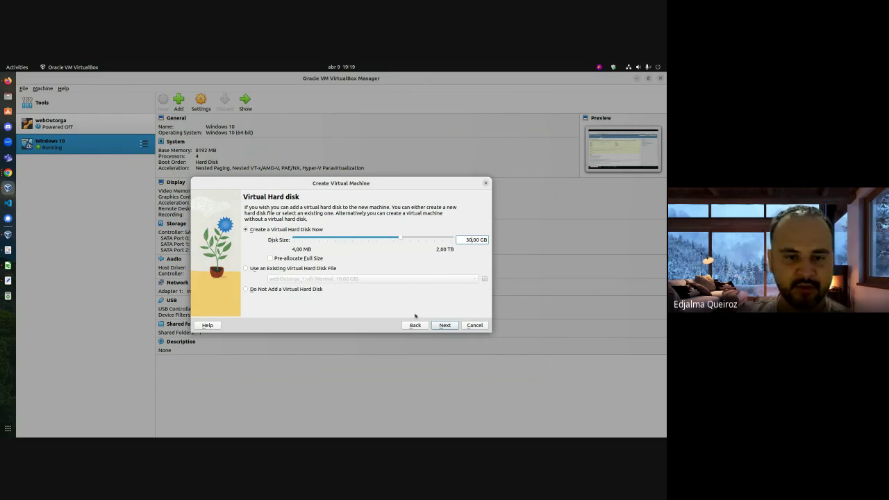
left_click(445, 326)
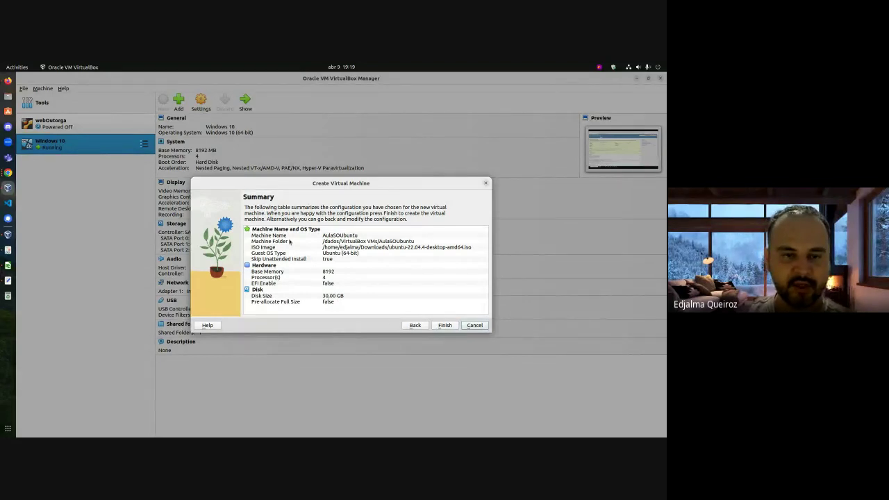
left_click(445, 325)
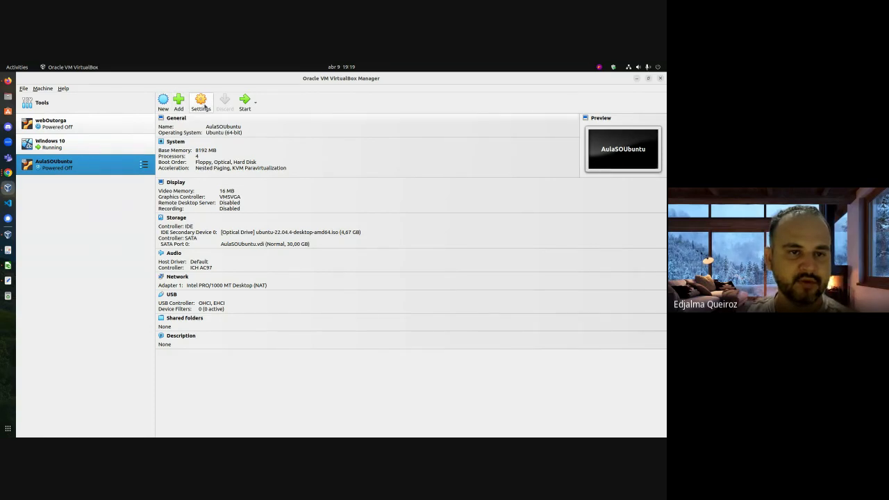
Step: In AulaSOUbuntu's system settings, enable PAE/NX and Nested VT-x/AMD-V for the processor
right_click(108, 165)
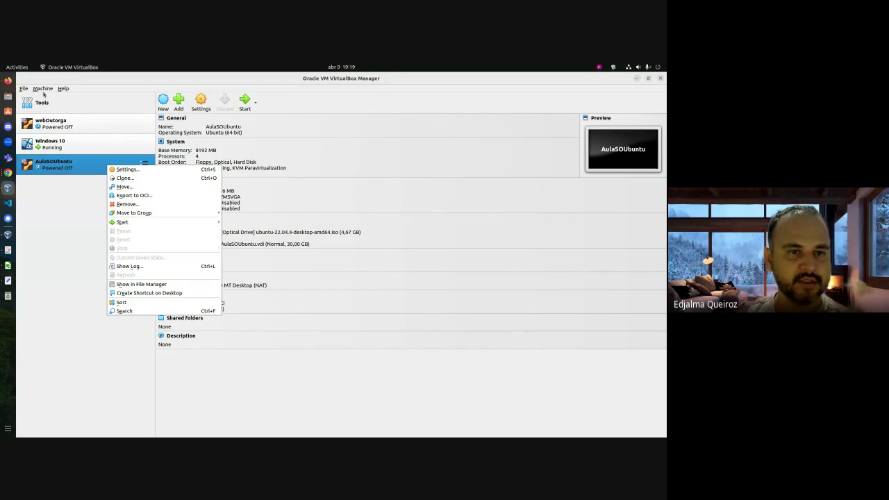
left_click(189, 171)
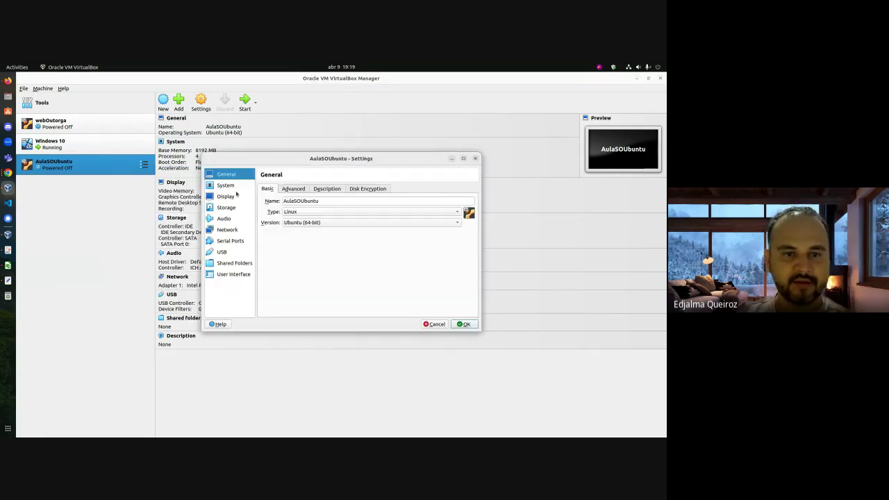
left_click(233, 186)
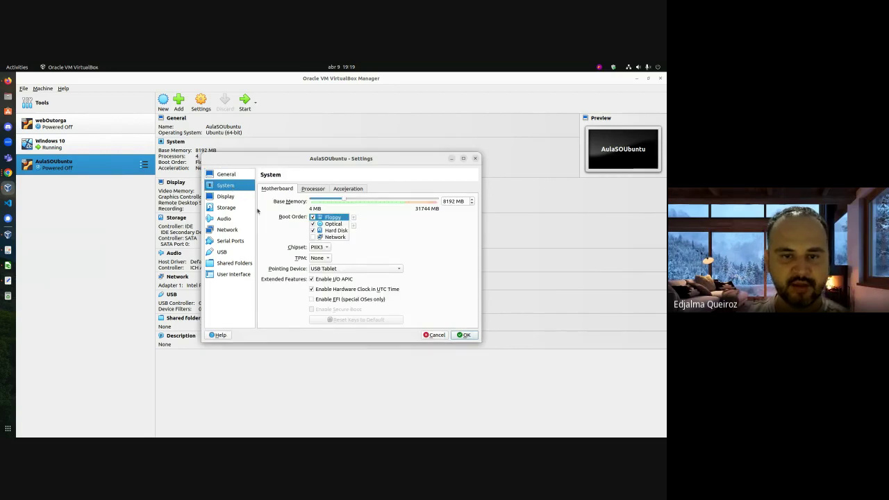
left_click(311, 189)
left_click(322, 236)
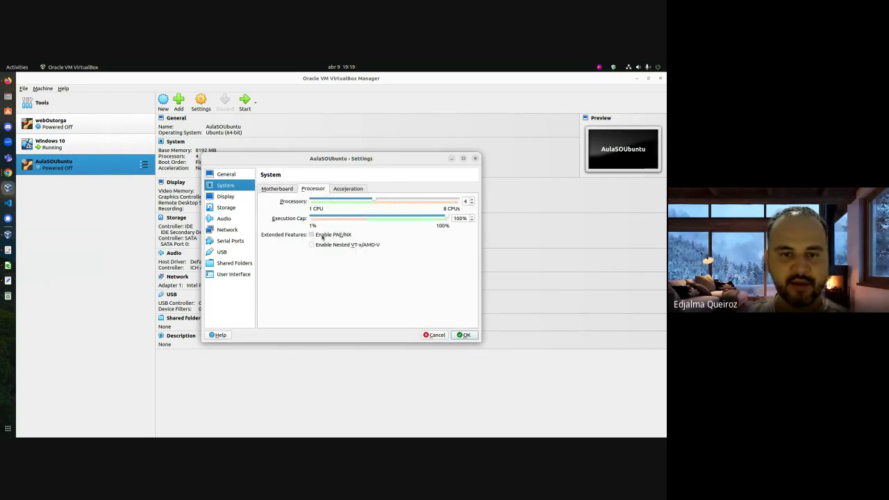
left_click(321, 245)
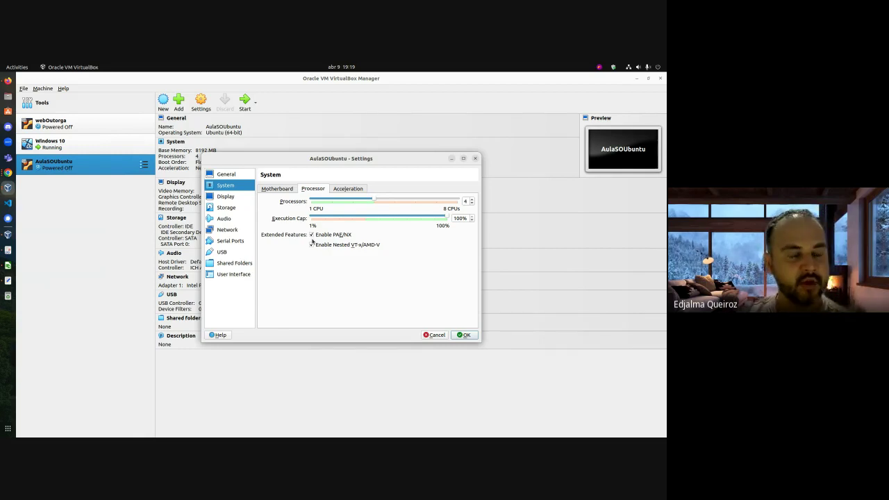
left_click(347, 188)
left_click(278, 189)
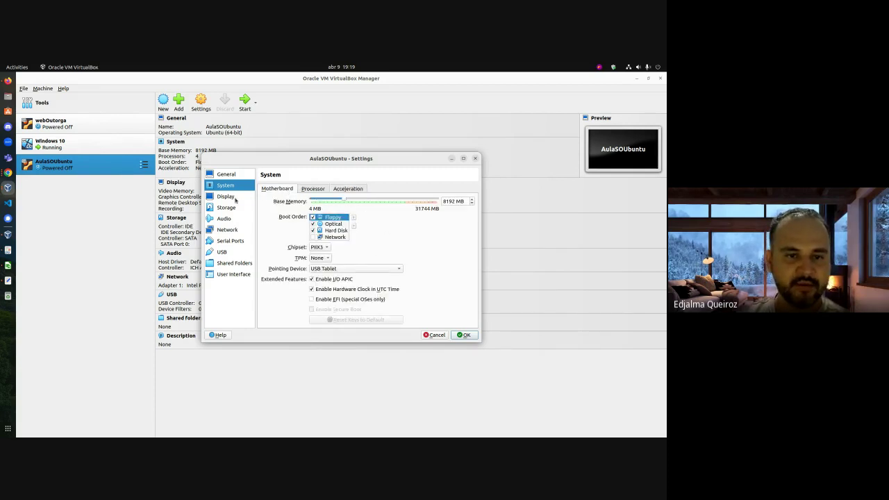
Step: Set the display's video memory to 128 MB, enable 3D acceleration, and save the machine's settings
left_click(234, 198)
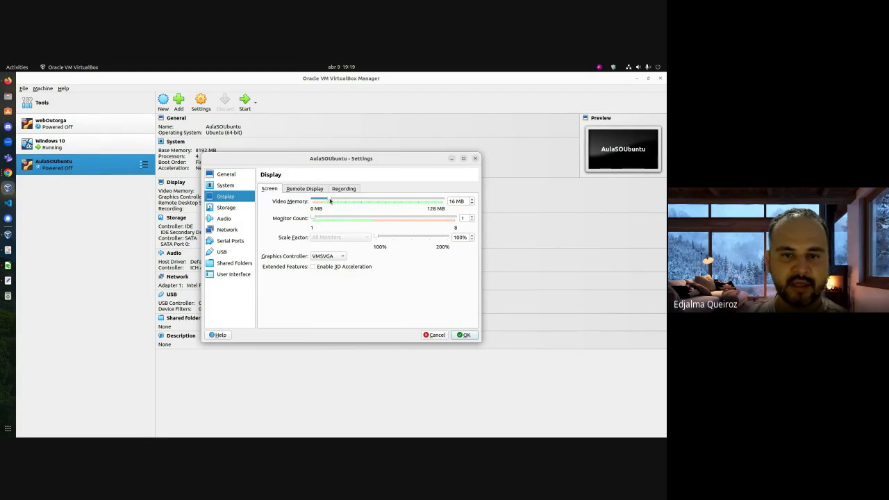
left_click_drag(330, 201, 458, 203)
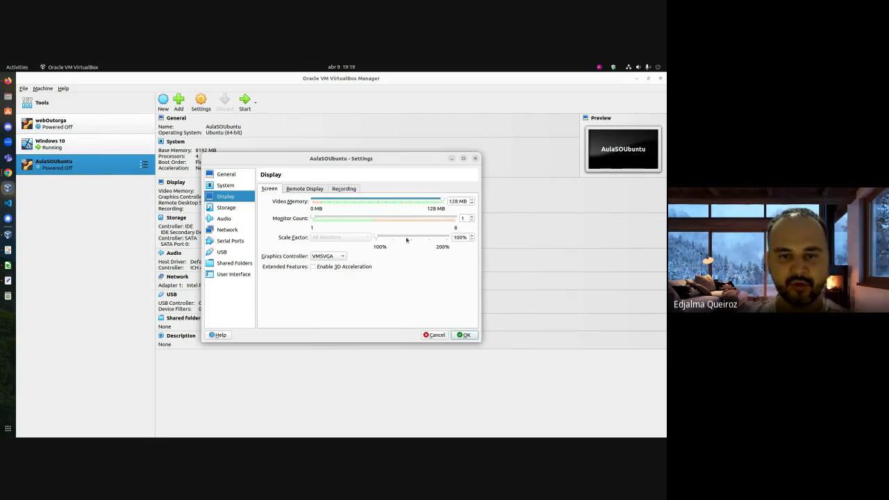
left_click(312, 267)
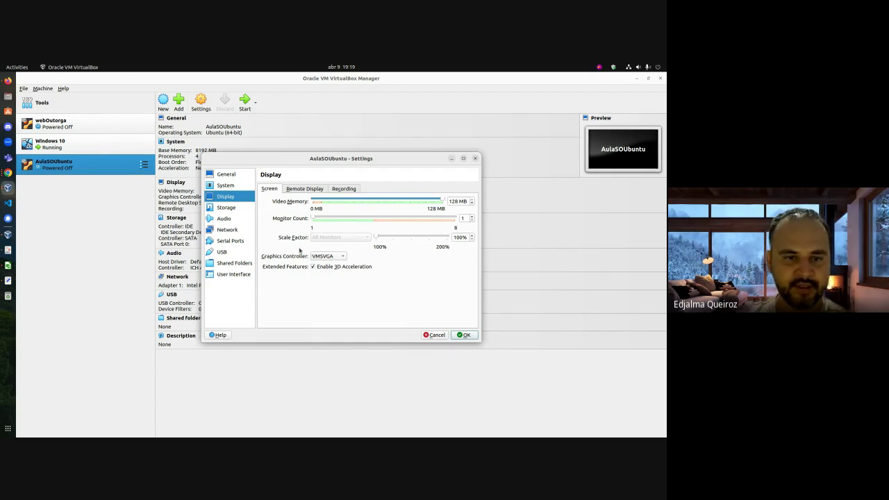
left_click(231, 234)
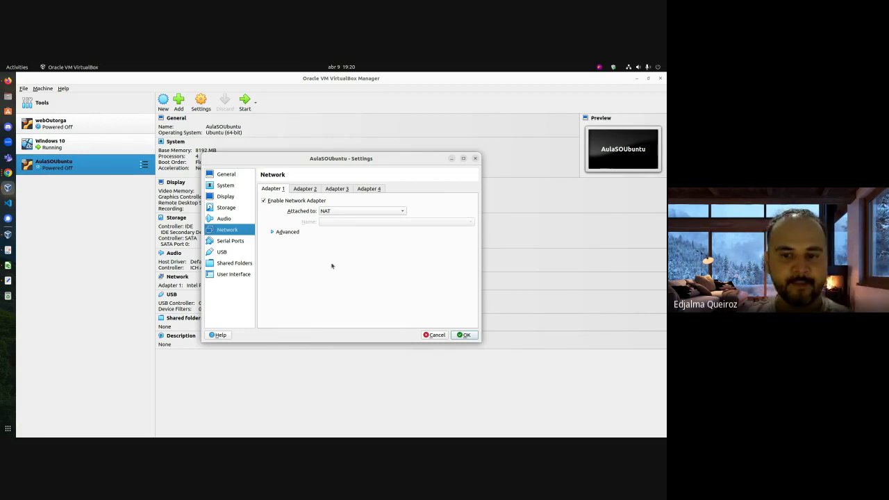
left_click(465, 335)
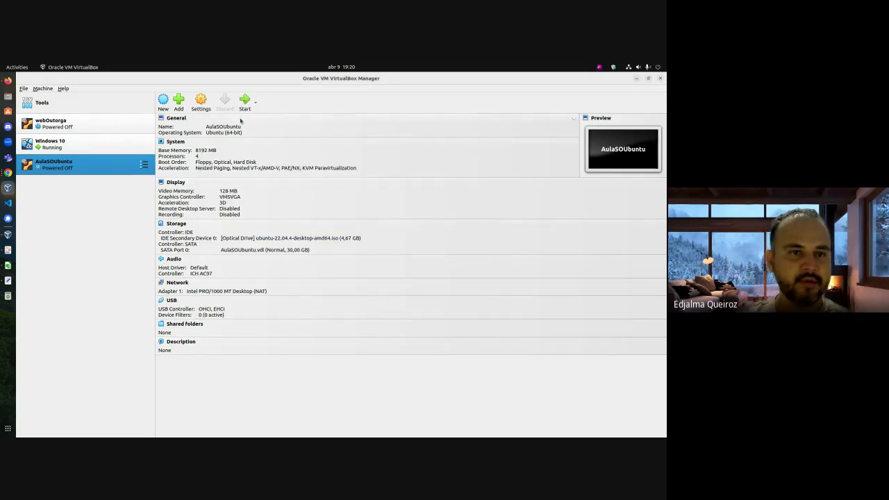
Step: Start the AulaSOUbuntu virtual machine and maximize its window
left_click(244, 101)
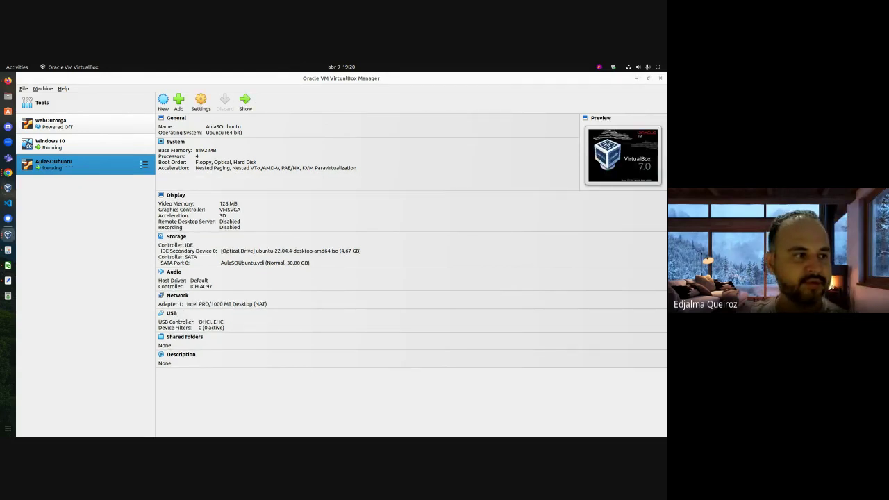
left_click_drag(186, 203, 366, 154)
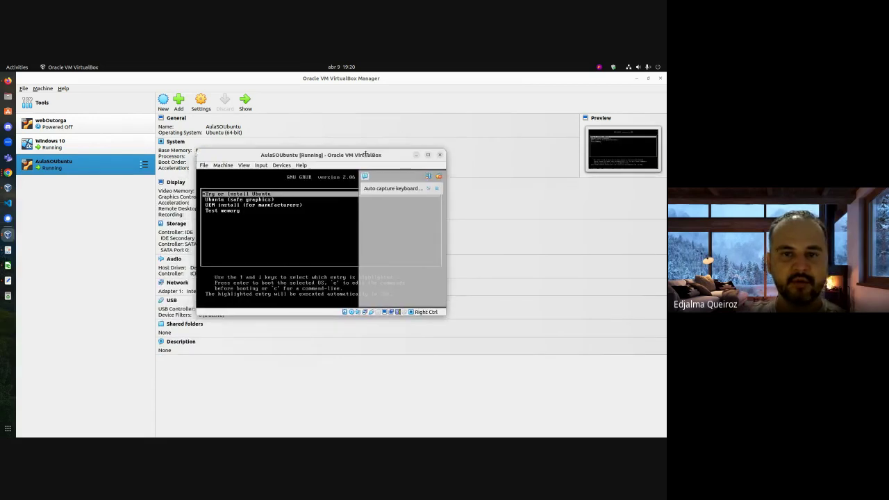
double_click(366, 153)
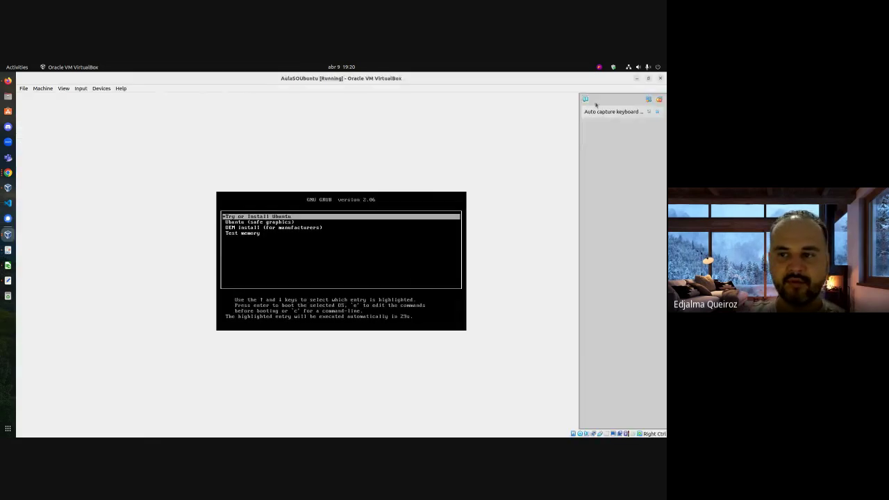
Step: Expand the keyboard capture notice and stop the GRUB menu's automatic boot, keeping Try or Install Ubuntu highlighted
left_click(659, 112)
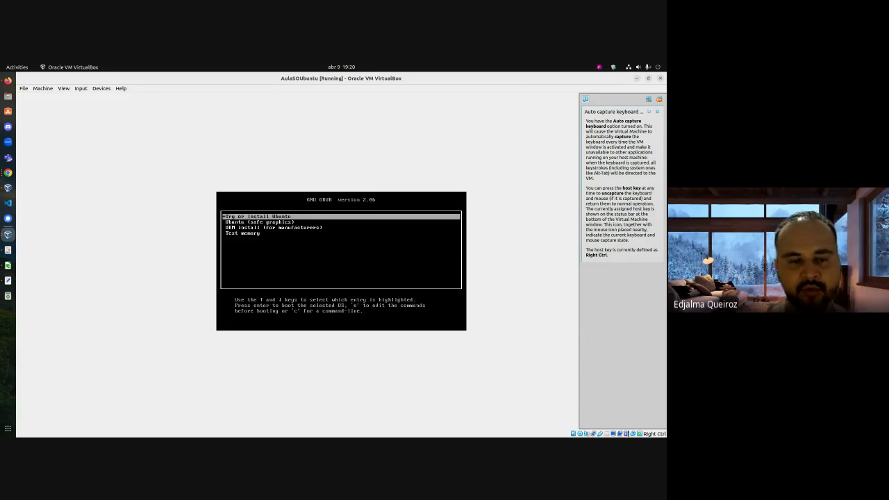
key("Down")
key("Up")
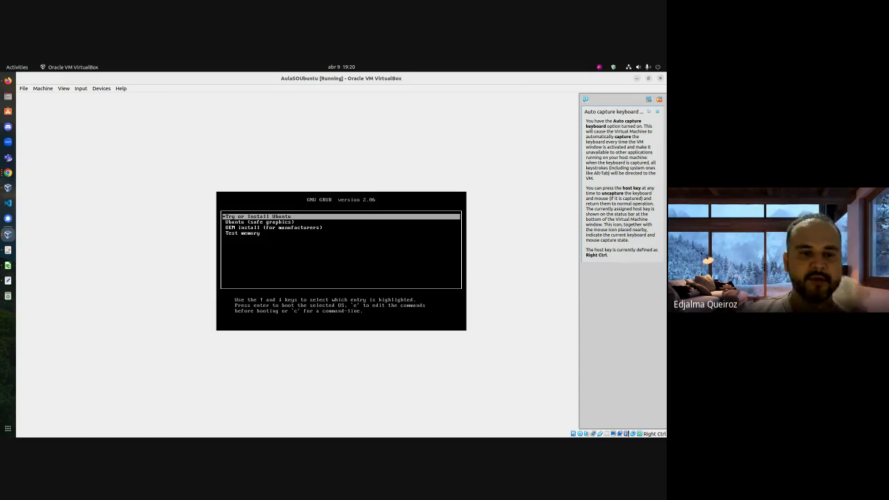
Step: Boot the virtual machine with the OEM install (for manufacturers) entry of the GRUB menu
key("Down")
key("Down")
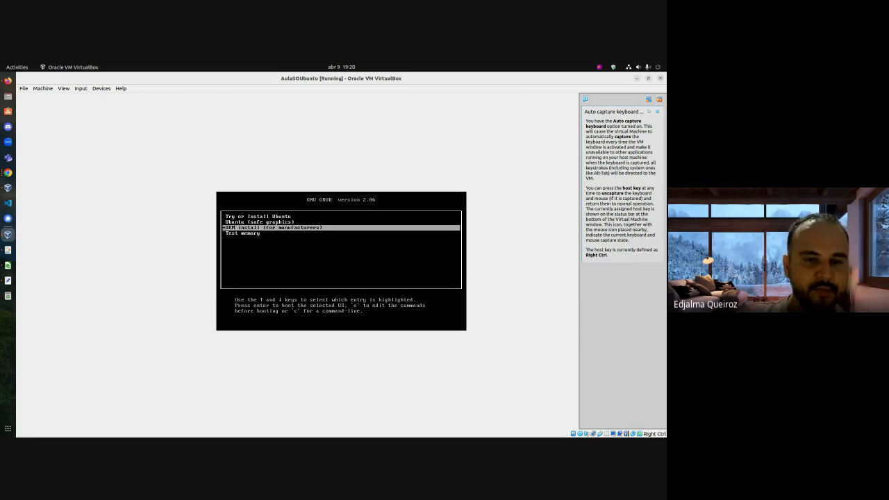
key("Up")
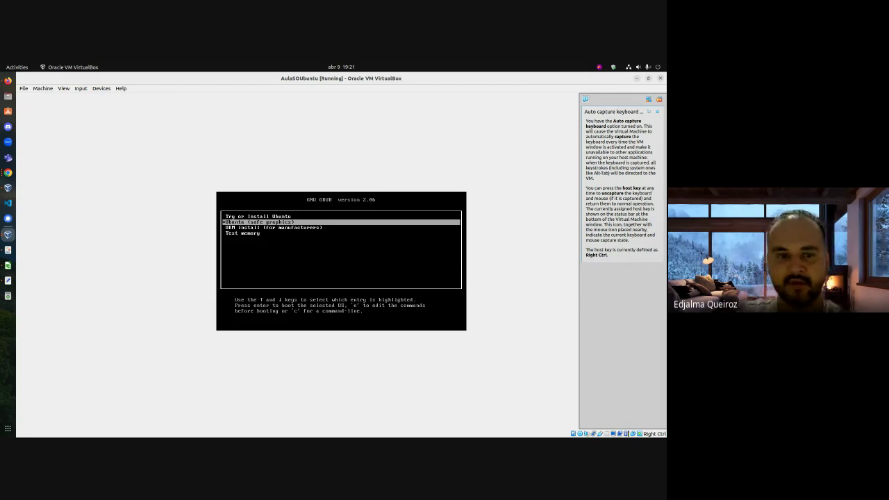
key("Down")
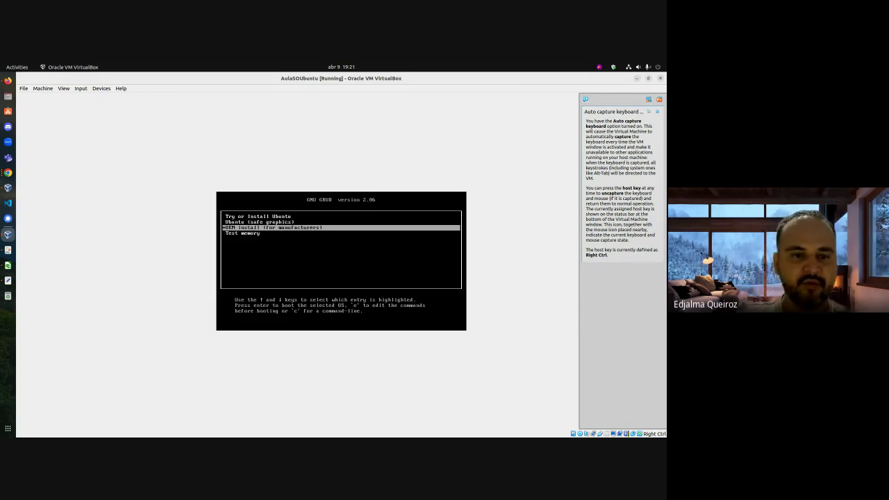
key("Return")
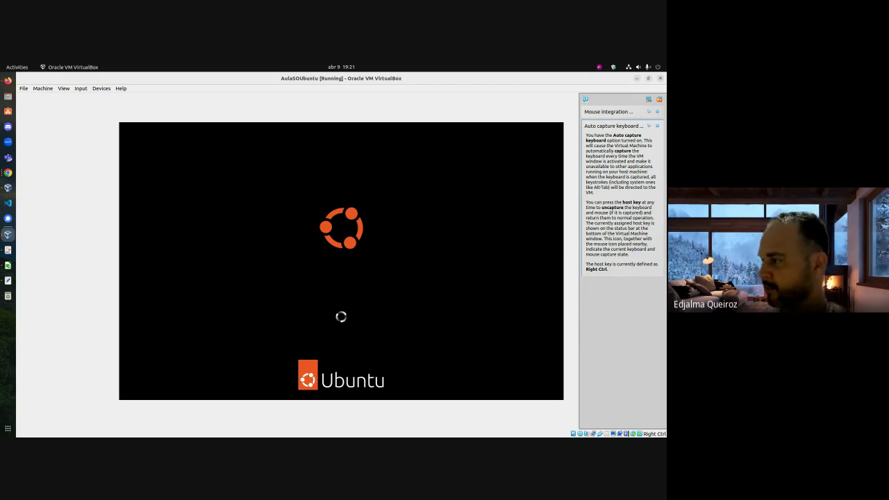
Step: Dismiss the mouse integration and auto capture keyboard notices in the virtual machine window
left_click(7, 81)
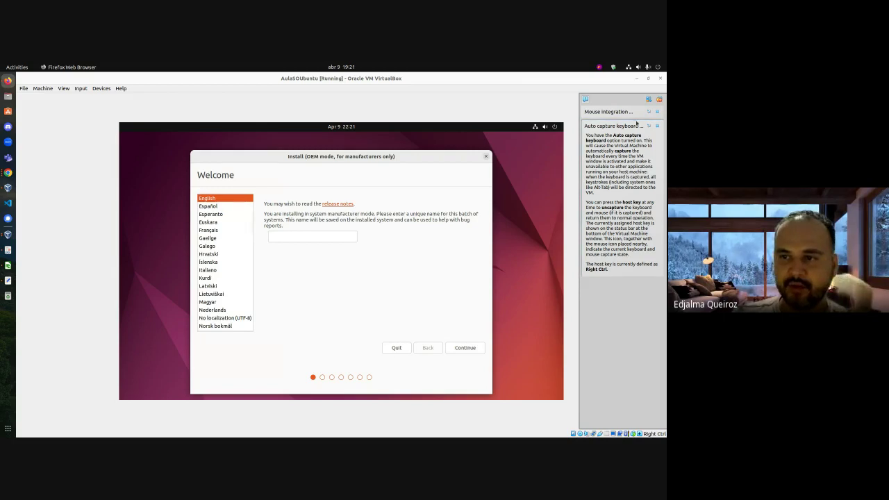
left_click(658, 115)
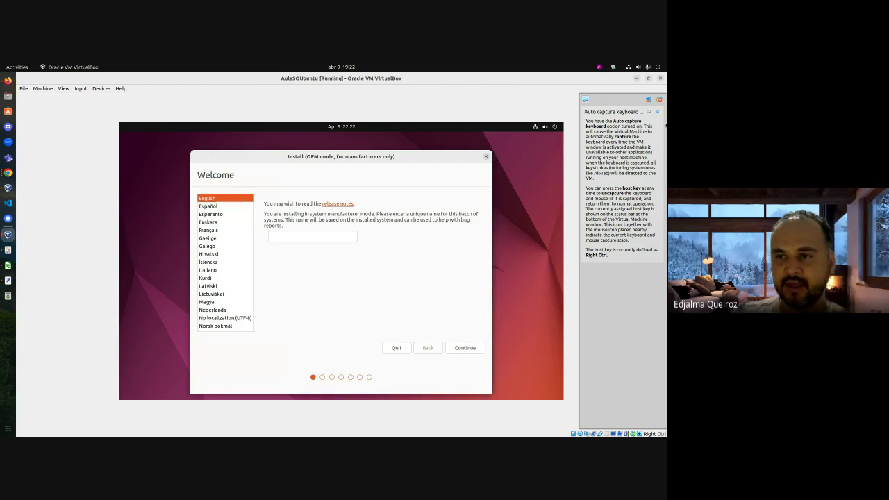
left_click(658, 112)
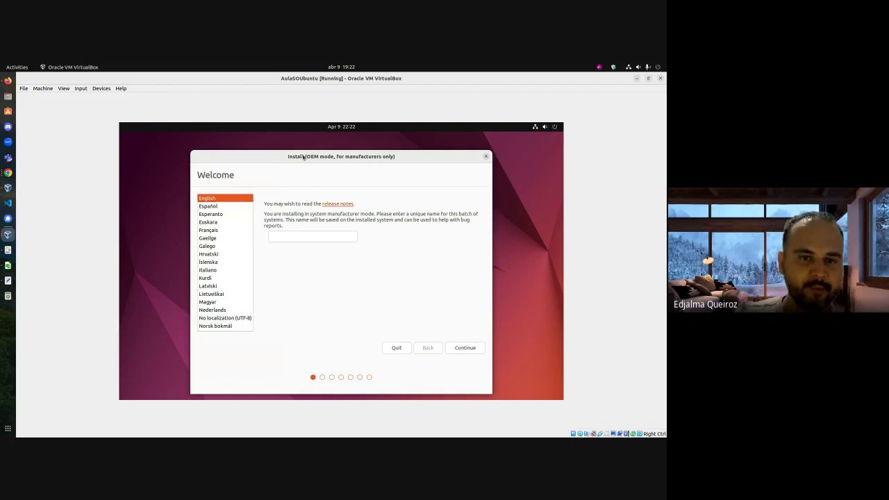
Step: Choose Português do Brasil as the installer language and continue to the keyboard layout with the batch name left blank
mouse_move(308, 153)
left_mouse_down()
mouse_move(300, 159)
mouse_move(303, 143)
mouse_move(312, 145)
left_mouse_up()
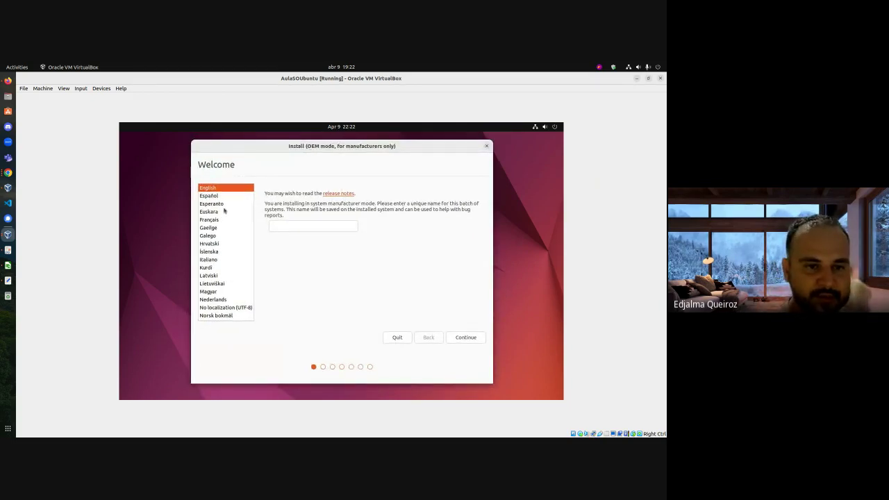
scroll(225, 231, "down", 3)
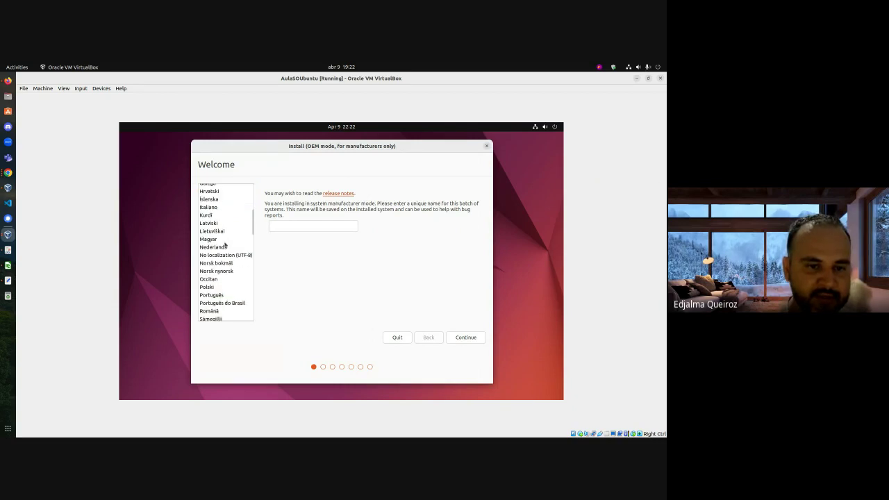
left_click(226, 304)
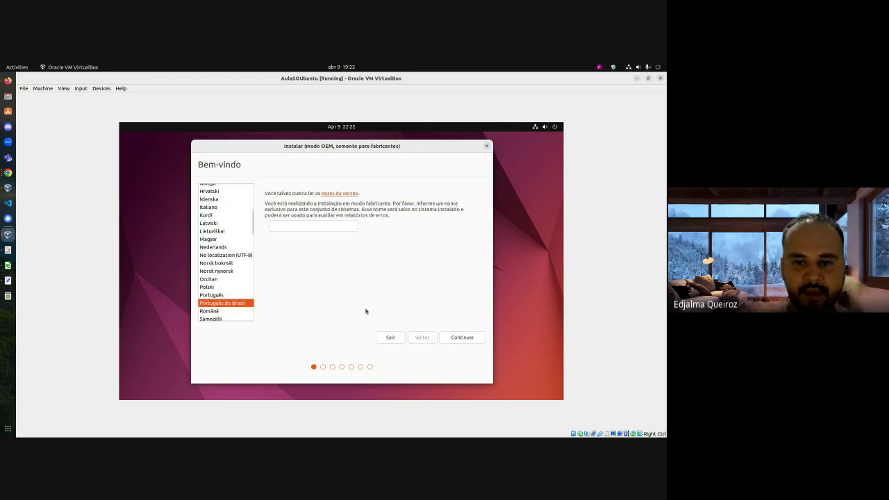
left_click(469, 339)
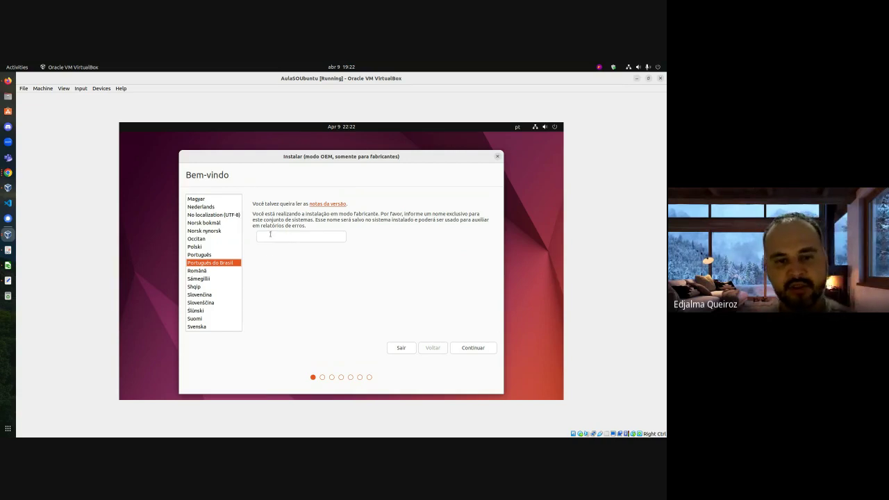
left_click(271, 237)
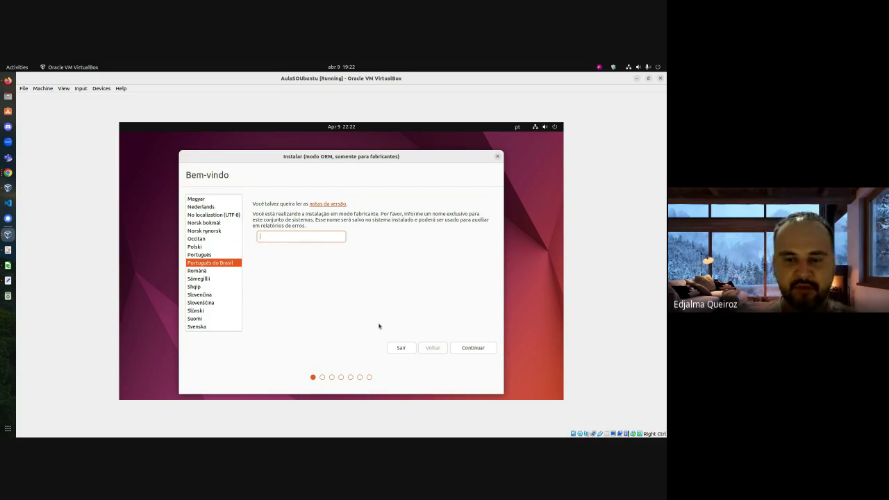
left_click(478, 349)
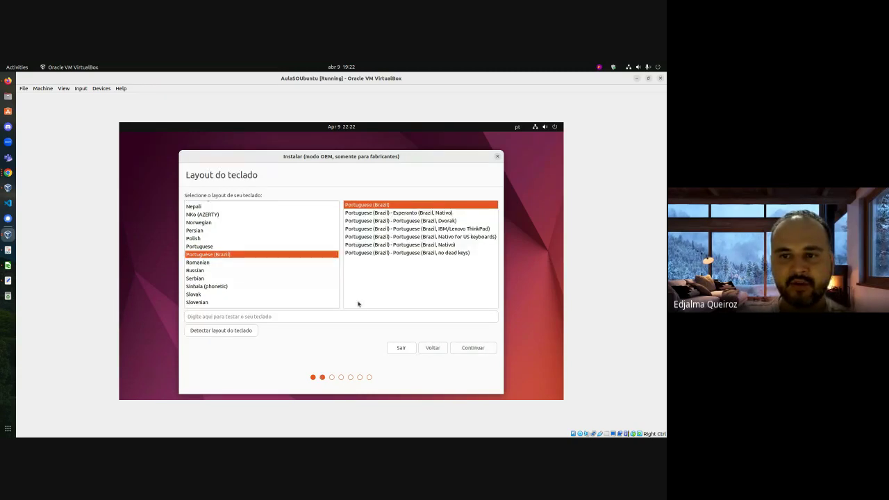
Step: Examine the guest system's wired connection status and options, and close them without changes
left_click(535, 127)
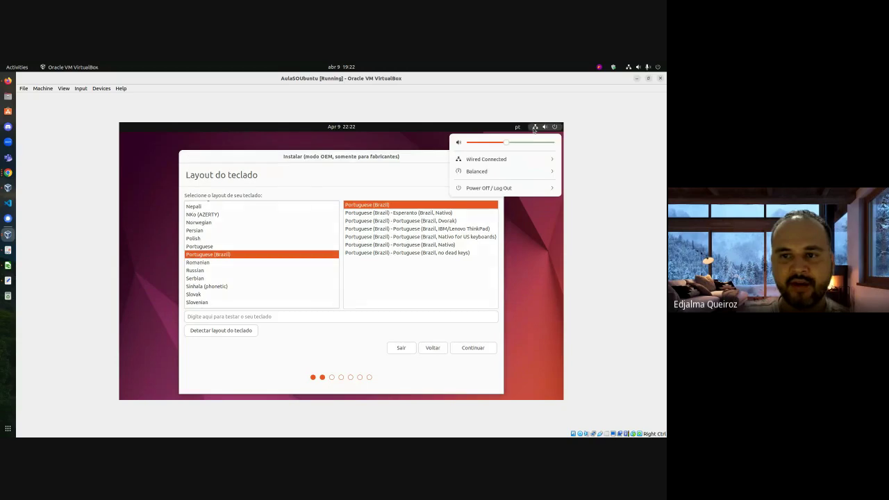
left_click(553, 160)
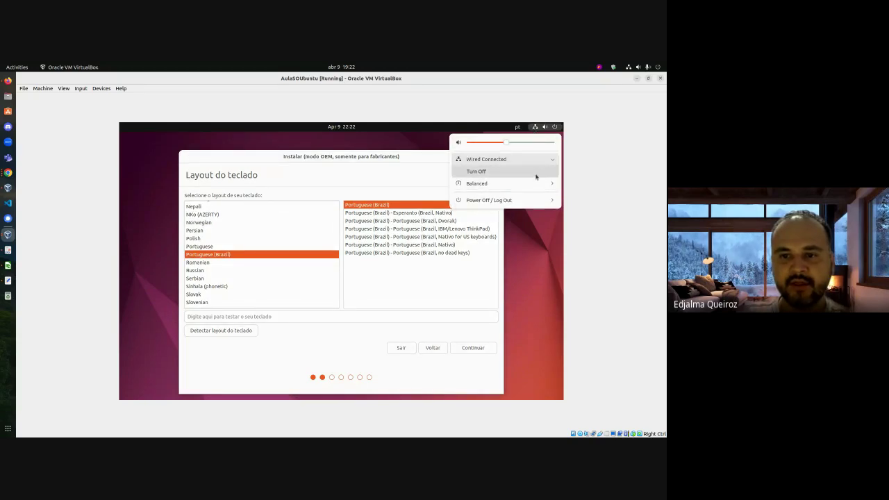
left_click(536, 132)
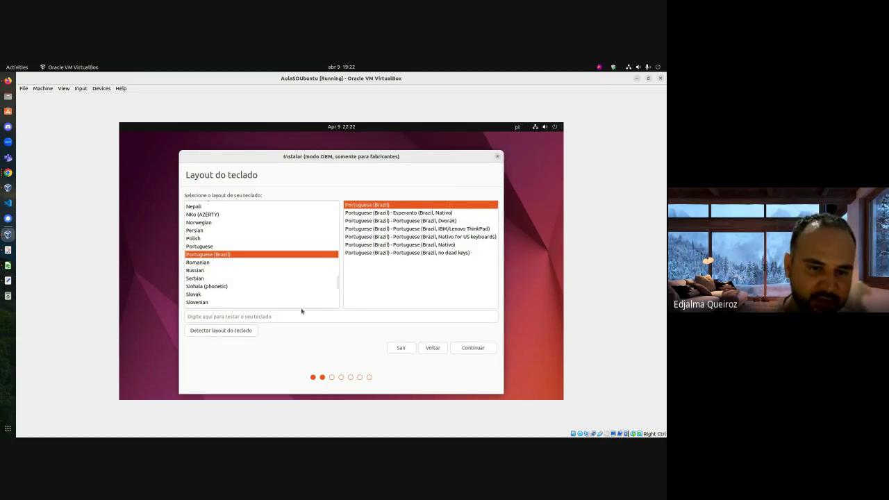
Step: Test the Portuguese (Brazil) keyboard layout with characters such as ç~/;q2@[]=+, clear the test text, and accept the layout
left_click(268, 317)
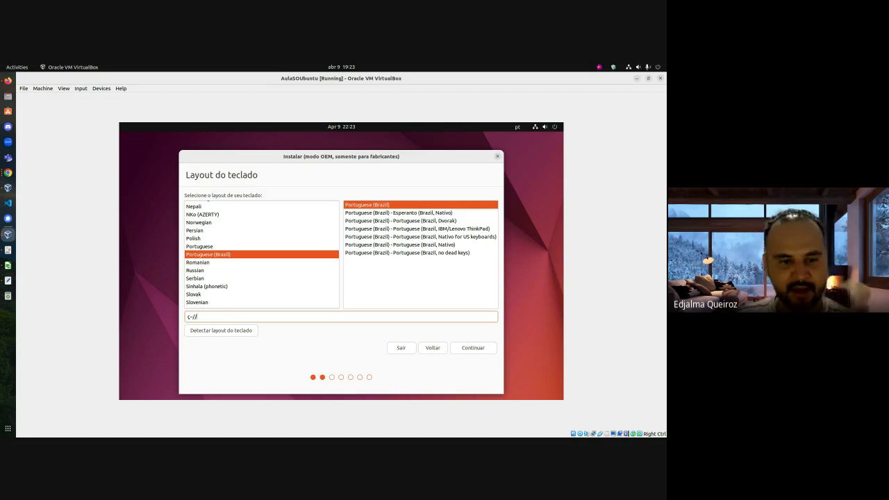
type("ç~//;;;;;;")
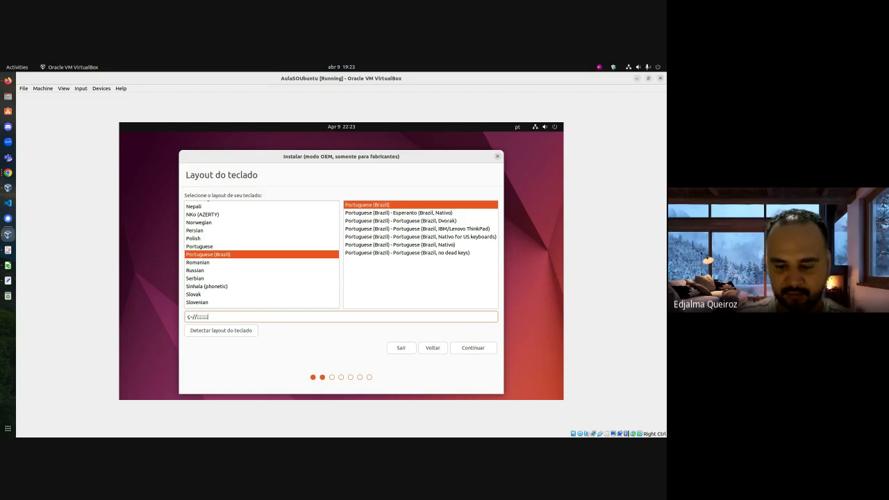
type("//")
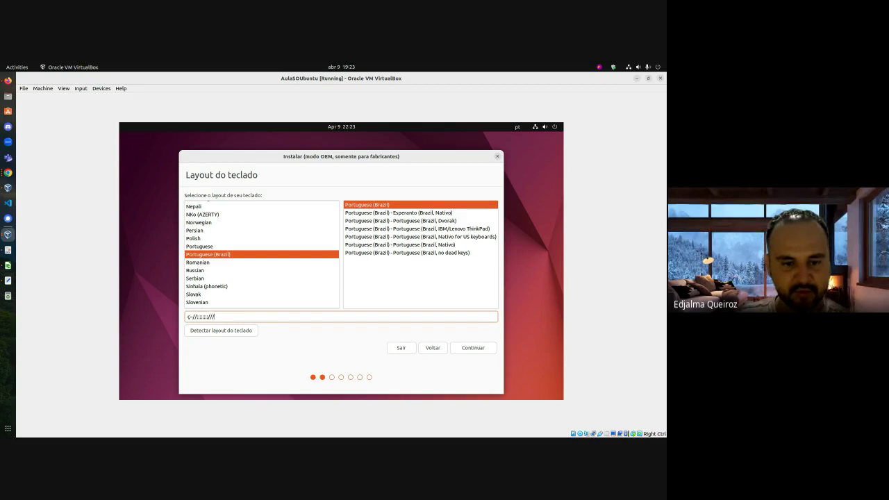
type("q2@")
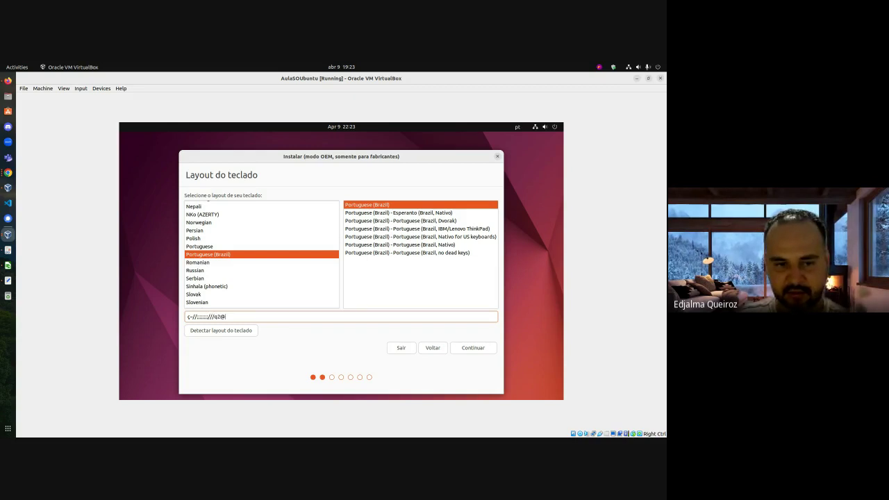
type("[][]=+")
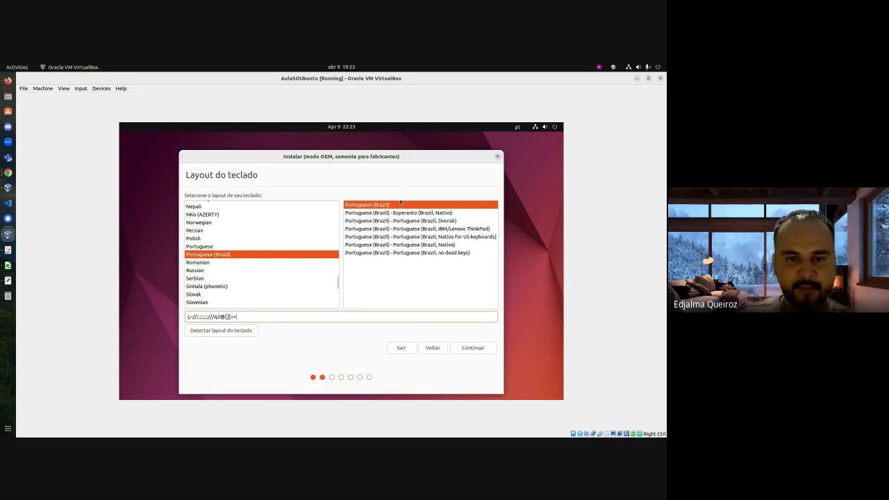
left_click_drag(247, 318, 187, 317)
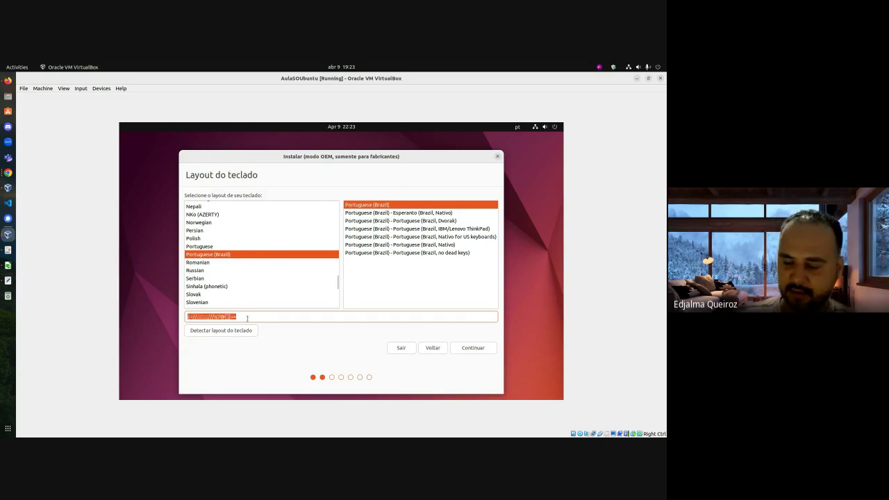
key("BackSpace")
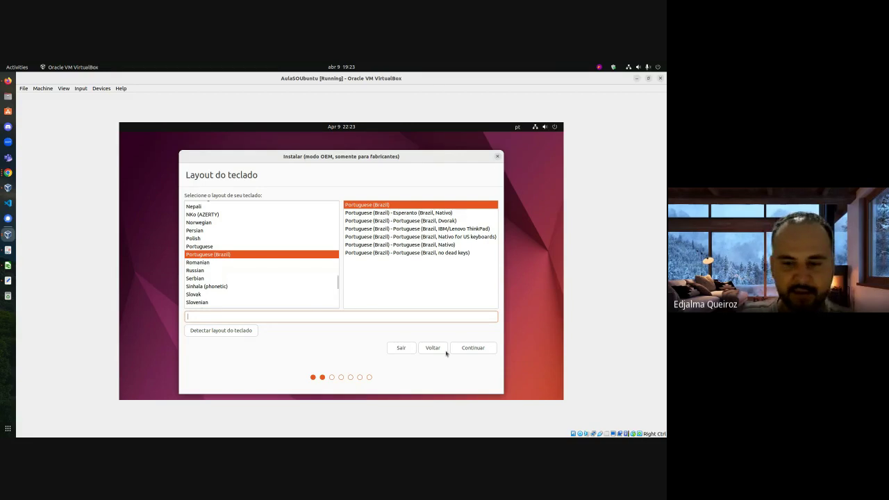
left_click(467, 347)
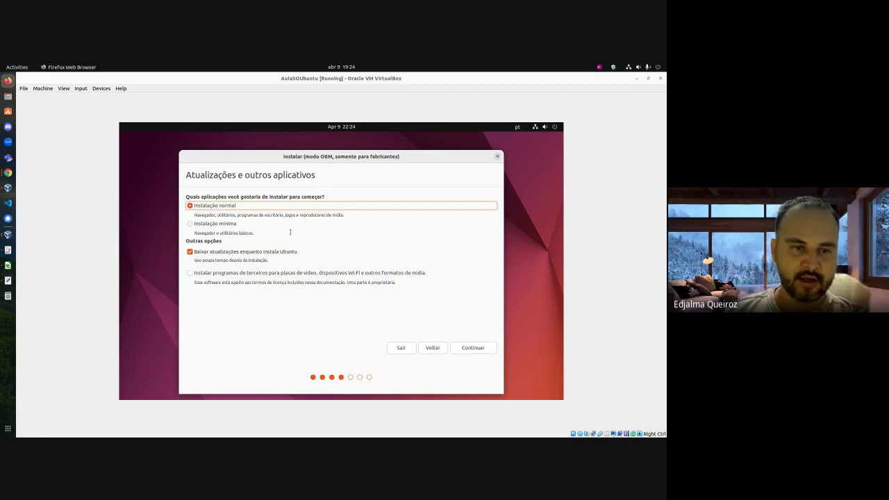
Step: Select Instalação mínima as the set of applications to install
left_click(212, 225)
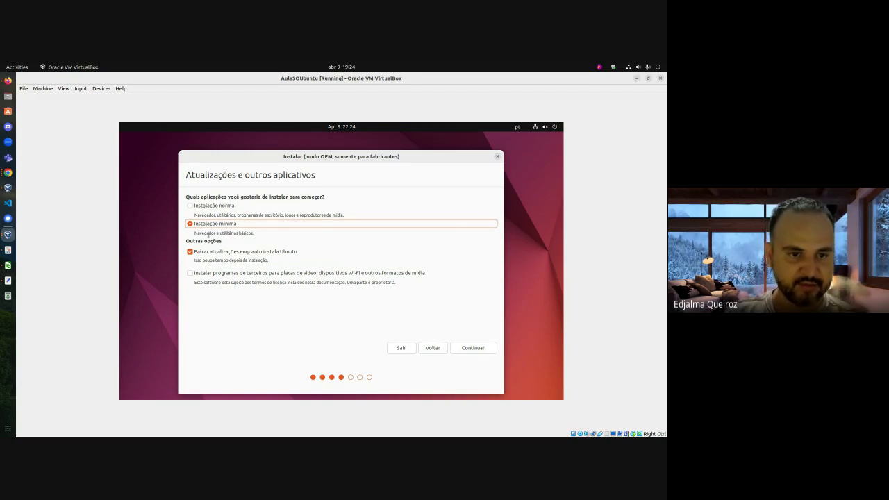
left_click_drag(196, 233, 260, 238)
left_click(261, 238)
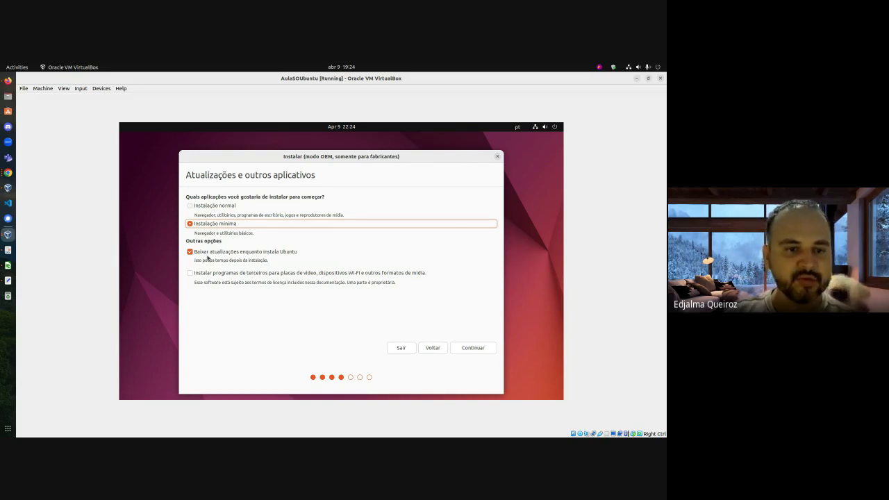
Step: Switch to the host's Snap Store, view the available application updates, and close the store
left_click(7, 112)
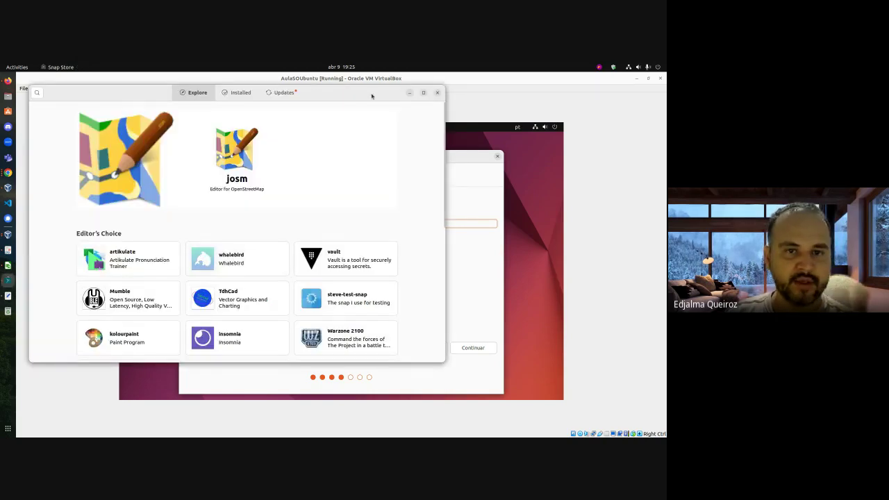
left_click_drag(371, 93, 420, 110)
left_click(339, 111)
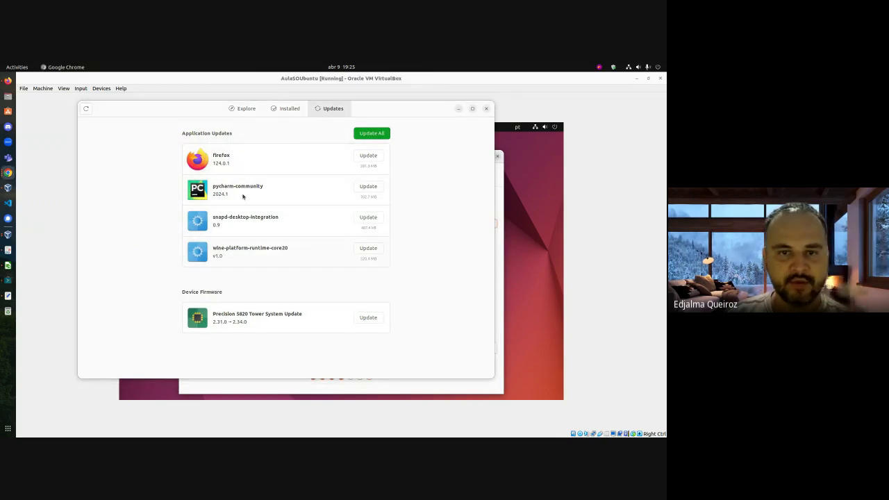
left_click(486, 109)
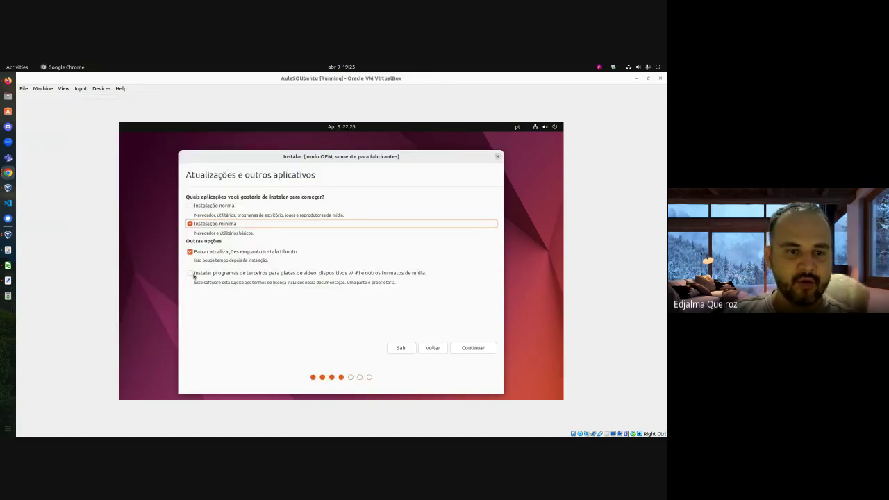
Step: Turn off downloading updates while Ubuntu installs and continue to the installation type
left_click(190, 252)
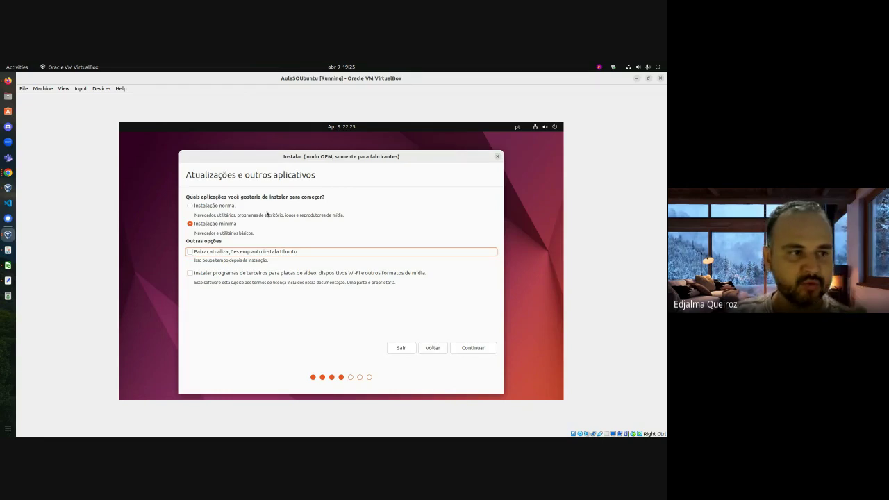
left_click(469, 353)
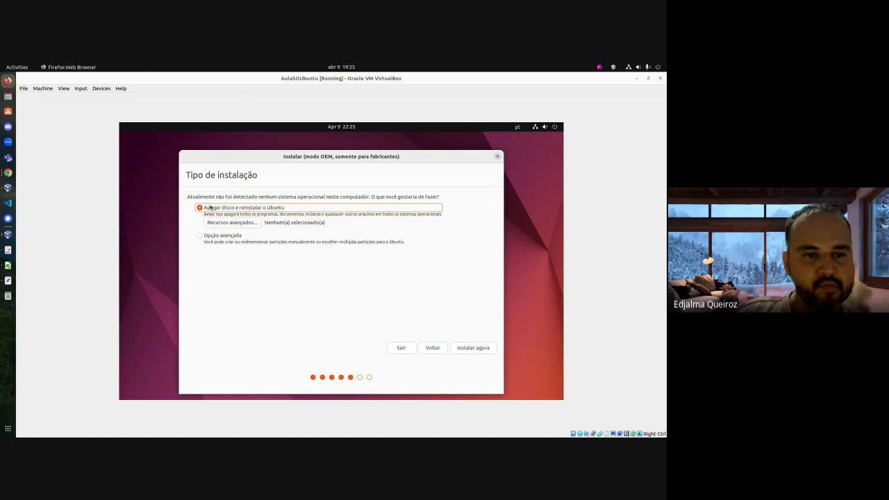
Step: Choose Opção avançada as the installation type so partitions can be created manually
left_click_drag(198, 197, 357, 197)
double_click(357, 197)
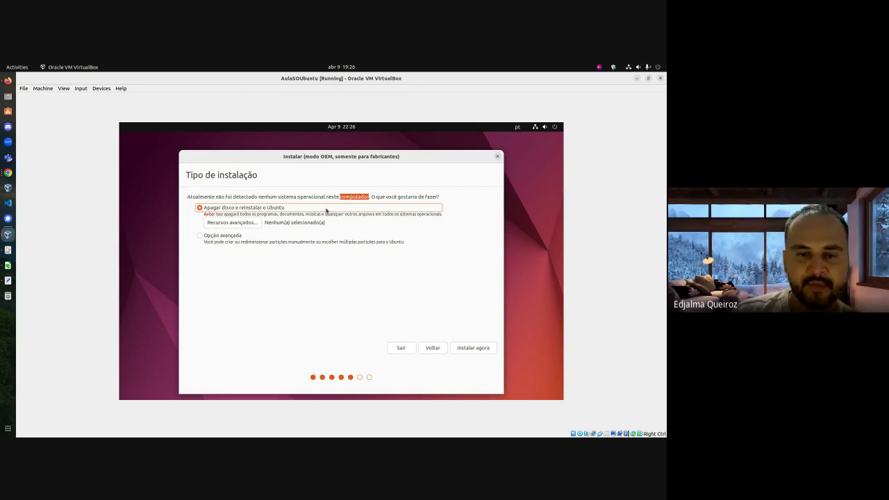
left_click(349, 198)
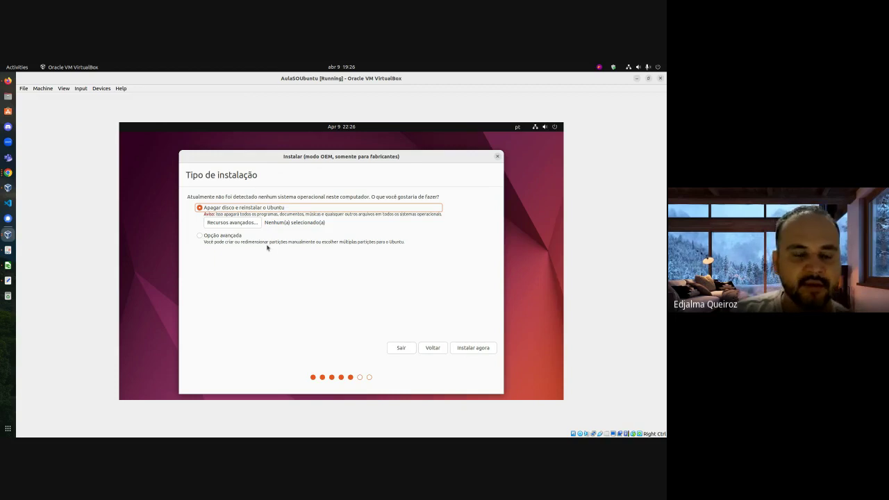
left_click(203, 237)
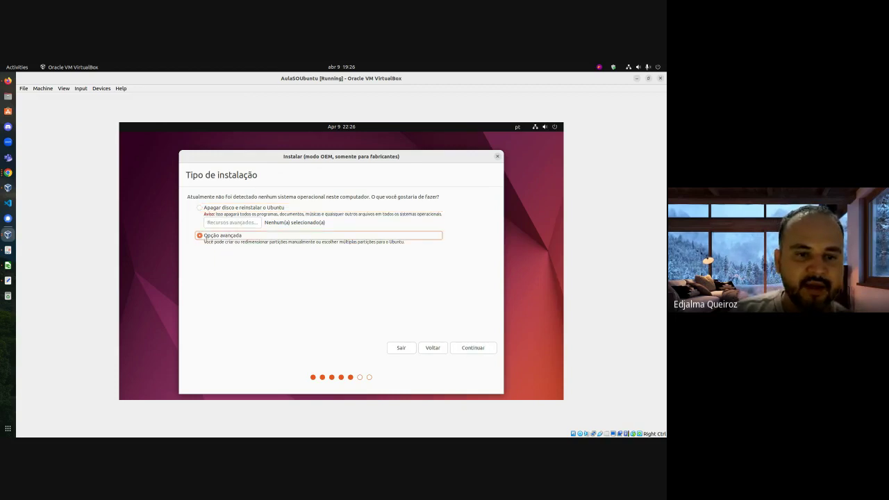
left_click_drag(221, 242, 317, 244)
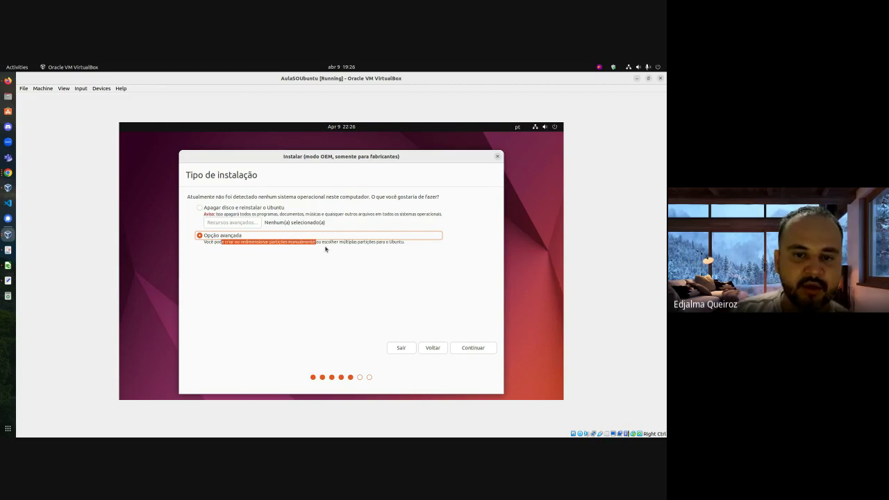
Step: Compare Apagar disco e reinstalar o Ubuntu with Opção avançada, keep Opção avançada selected, and continue to the partition table
double_click(327, 242)
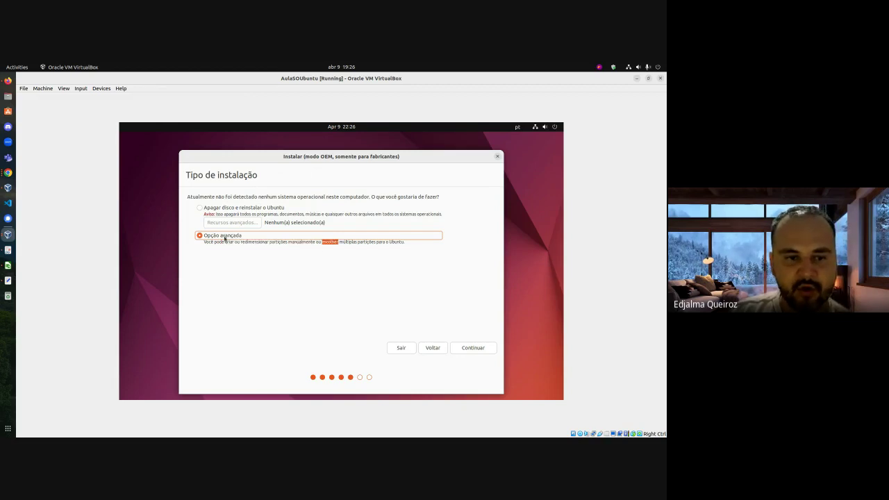
left_click(209, 209)
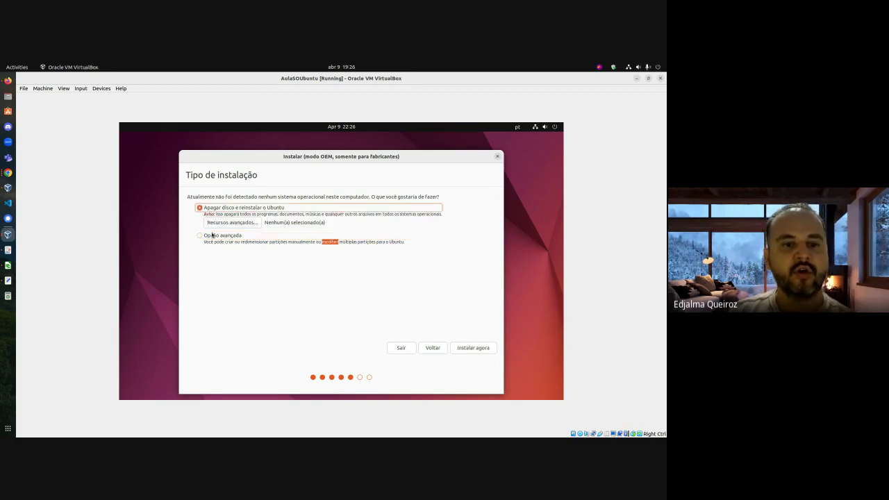
left_click(212, 235)
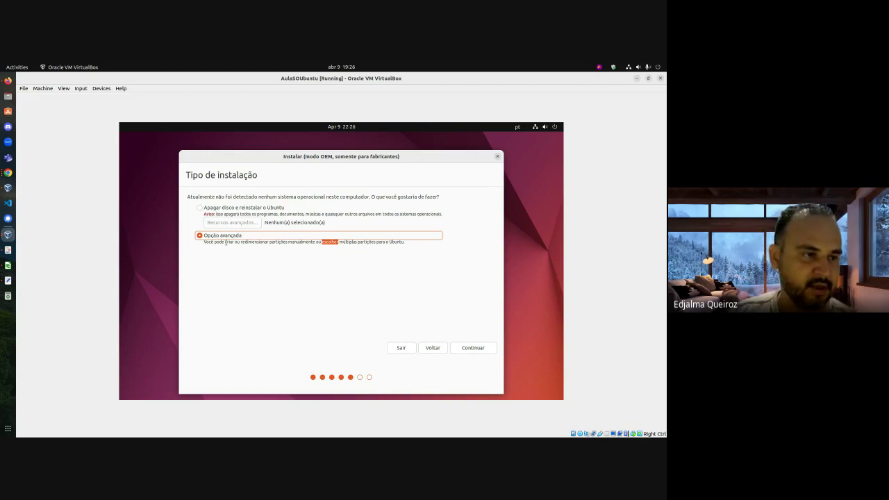
left_click(479, 349)
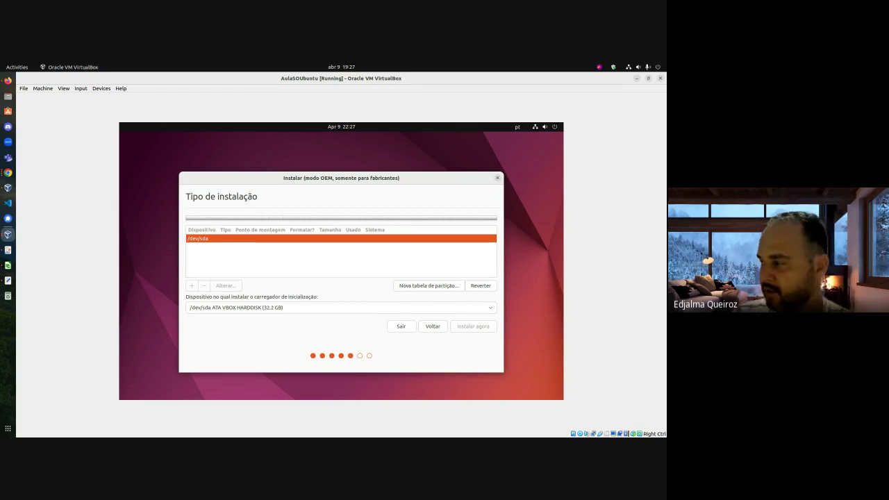
Step: Switch to the Chrome page on the Linux directory structure and review the directory list, highlighting the root directory /
left_click(8, 81)
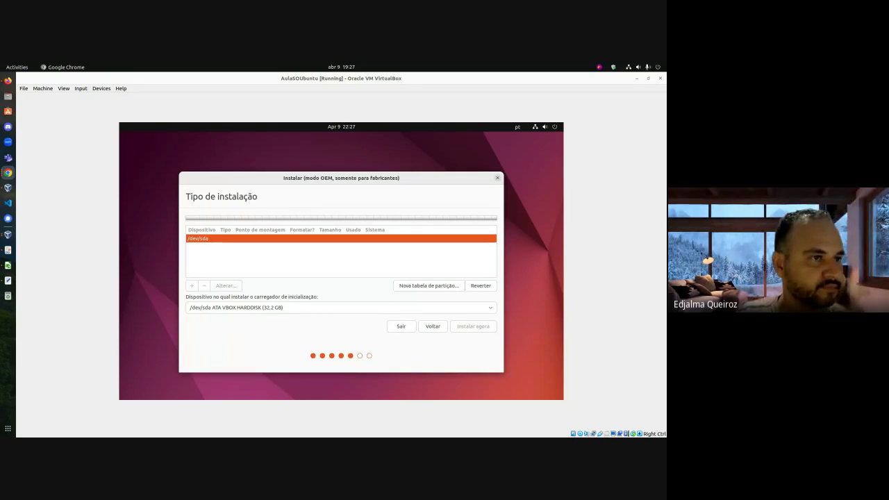
left_click_drag(0, 105, 666, 101)
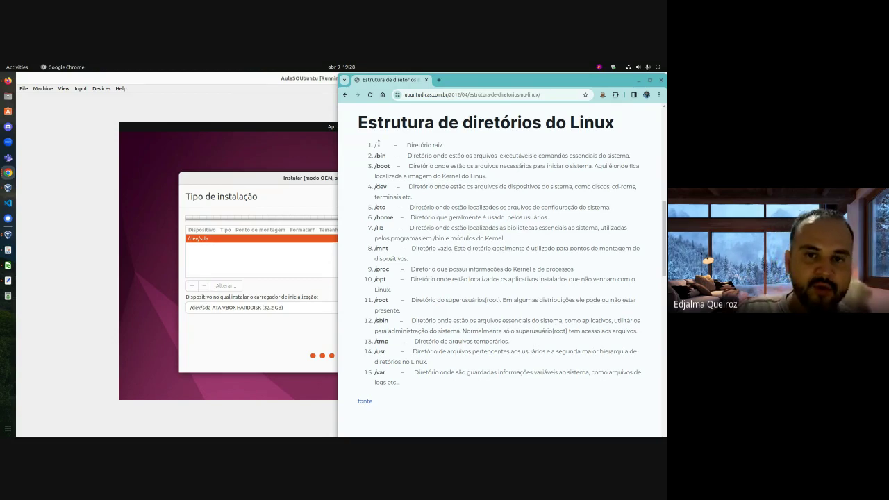
left_click_drag(379, 143, 372, 145)
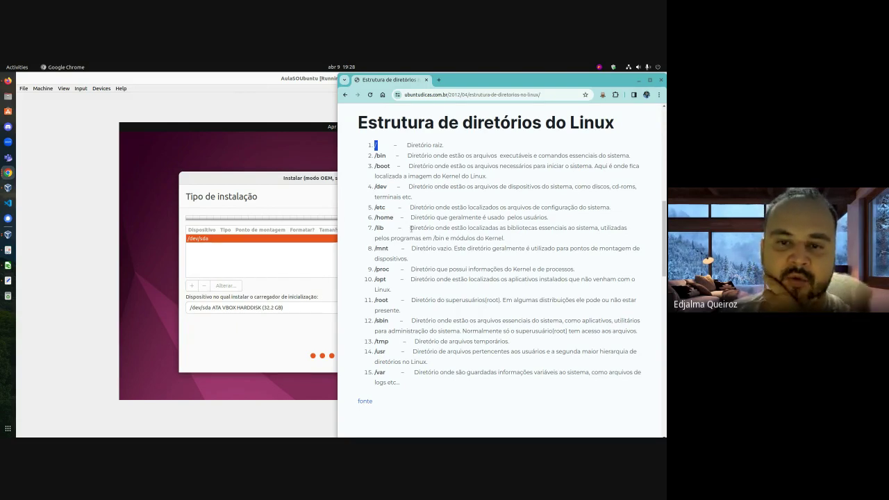
left_click(428, 203)
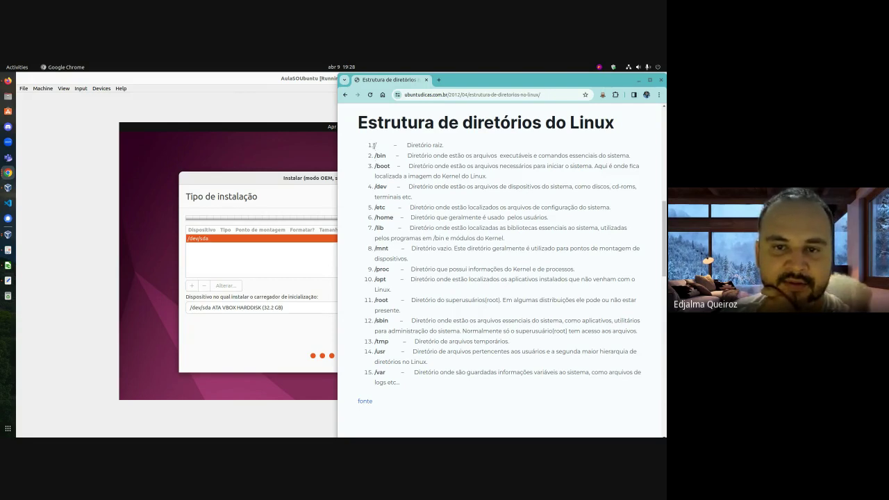
left_click_drag(375, 146, 403, 370)
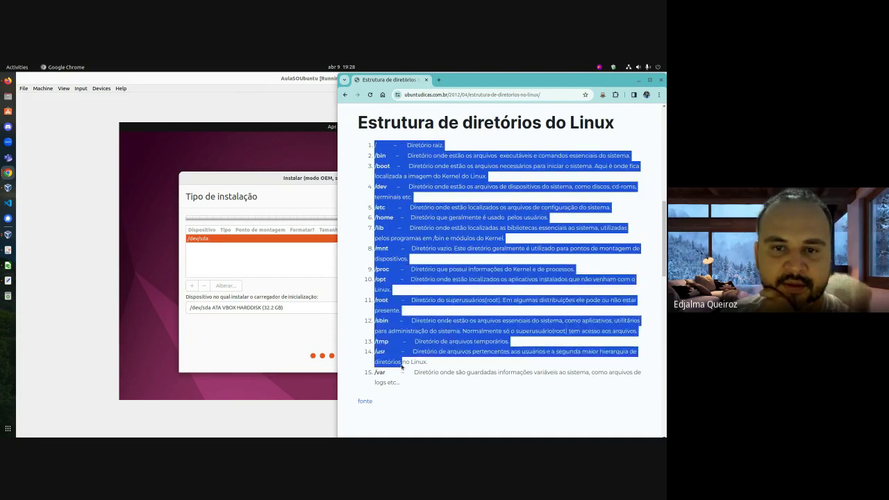
left_click(379, 144)
double_click(379, 145)
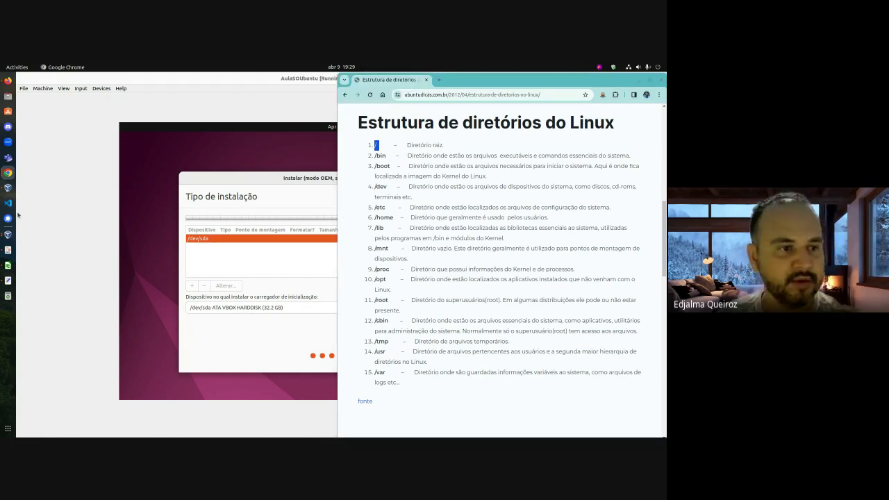
Step: Switch to the running Windows 10 virtual machine and maximize its window
left_click(7, 234)
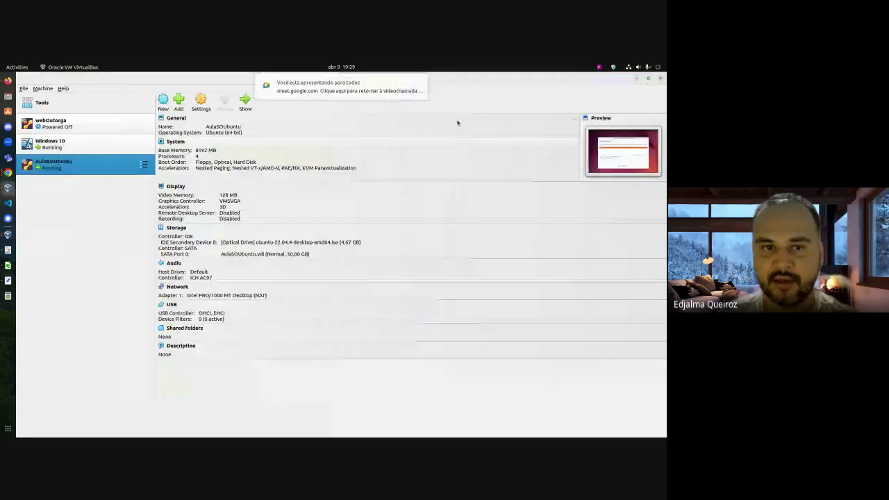
left_click(8, 235)
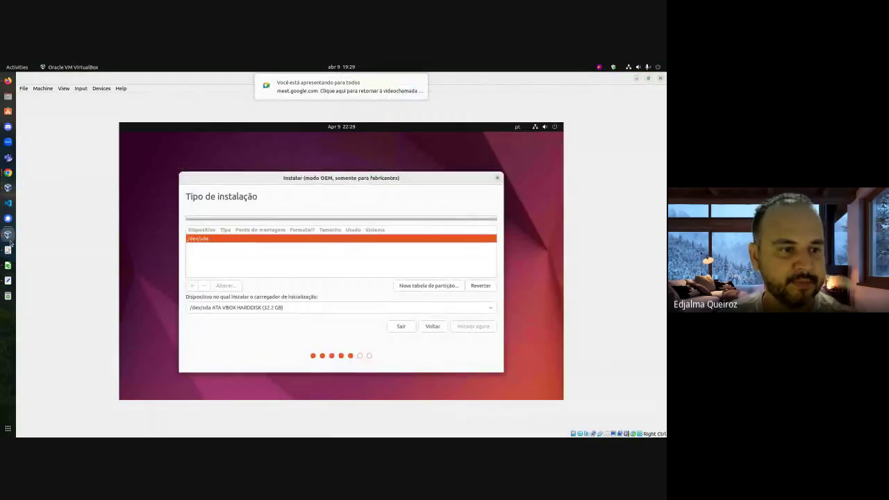
left_click(9, 237)
left_click(54, 216)
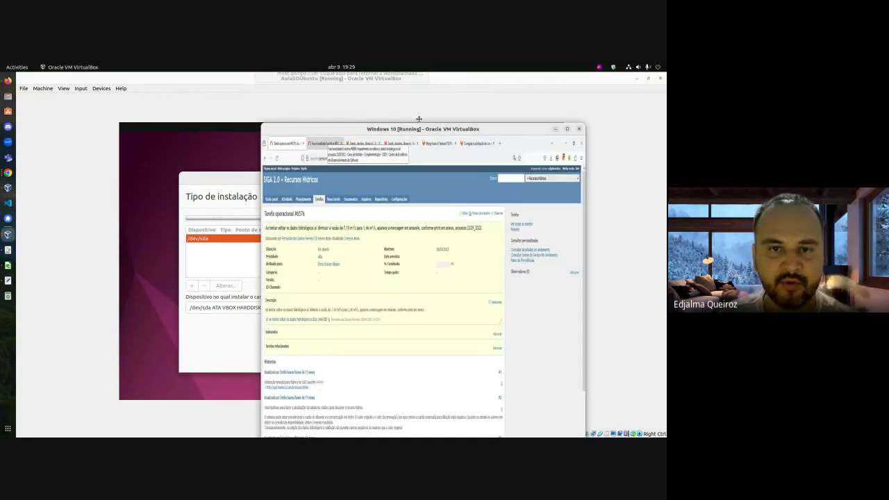
left_click_drag(419, 119, 396, 87)
scroll(350, 264, "down", 5)
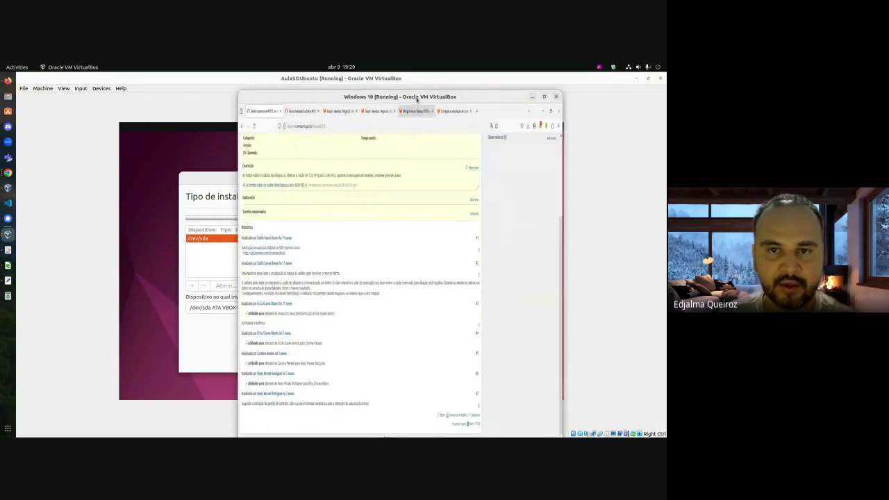
key("super+Up")
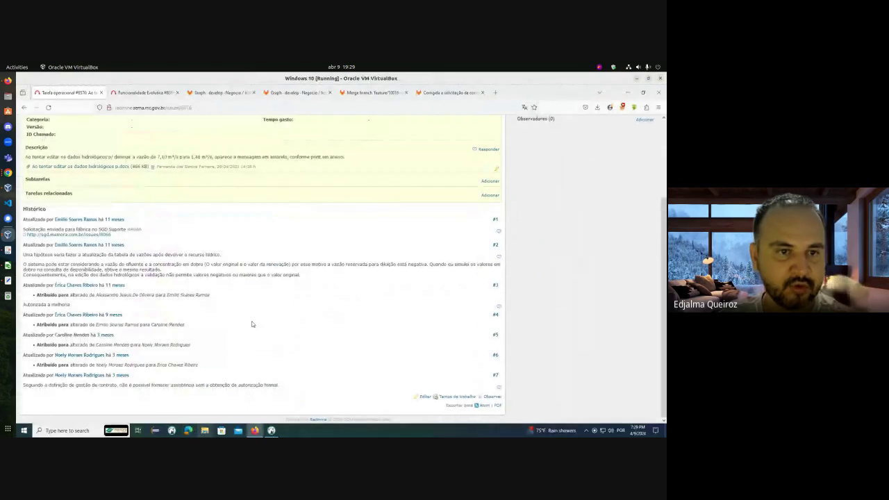
Step: Open File Explorer in Windows 10 and browse from Local Disk (C:) through Users and the user's profile folder to Desktop
key("super+e")
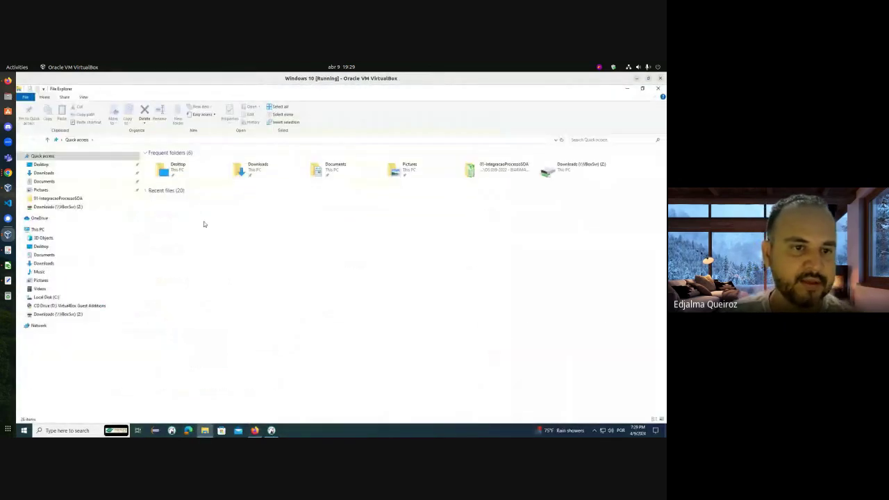
left_click(48, 166)
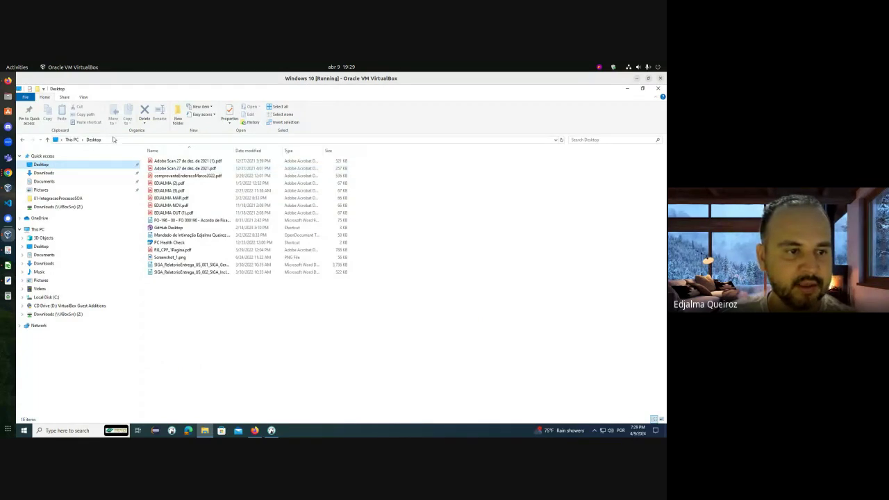
left_click(49, 297)
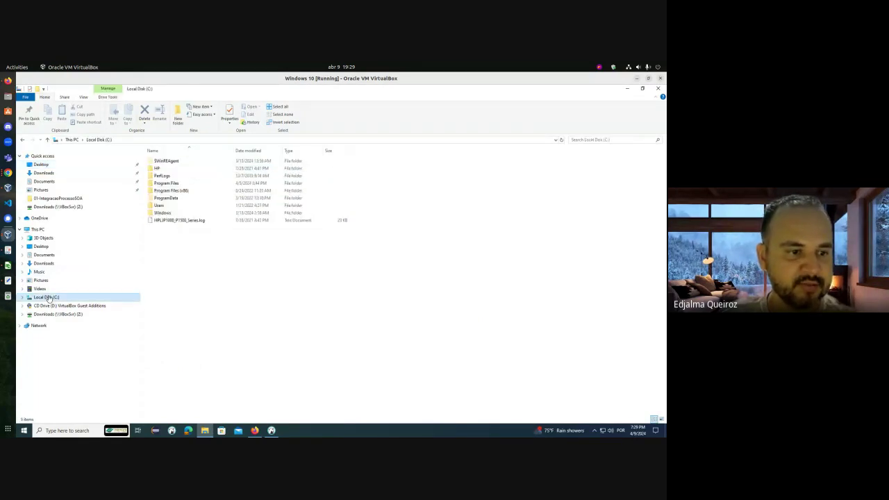
double_click(161, 205)
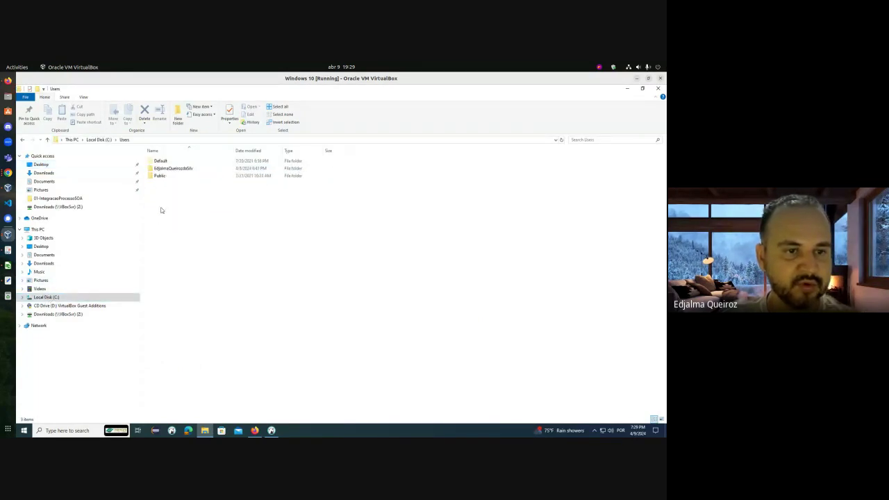
double_click(170, 168)
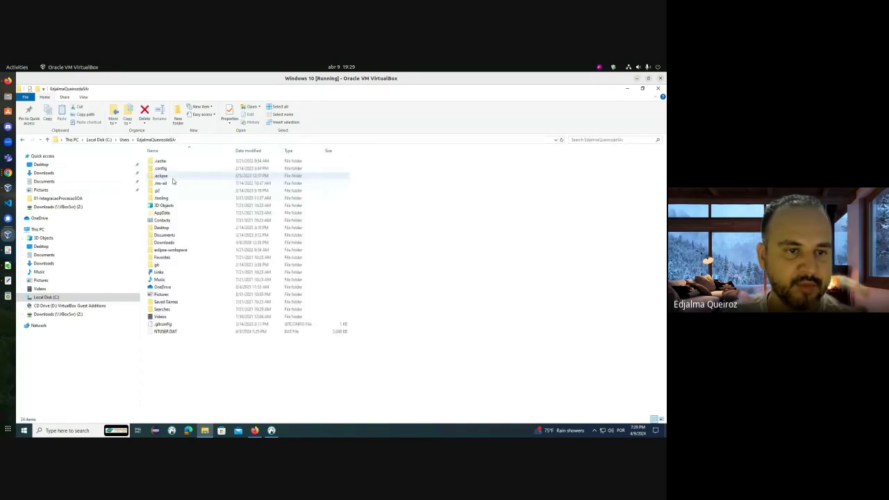
double_click(164, 228)
Step: Show the full path of the Desktop folder and highlight it for reading
left_click(201, 140)
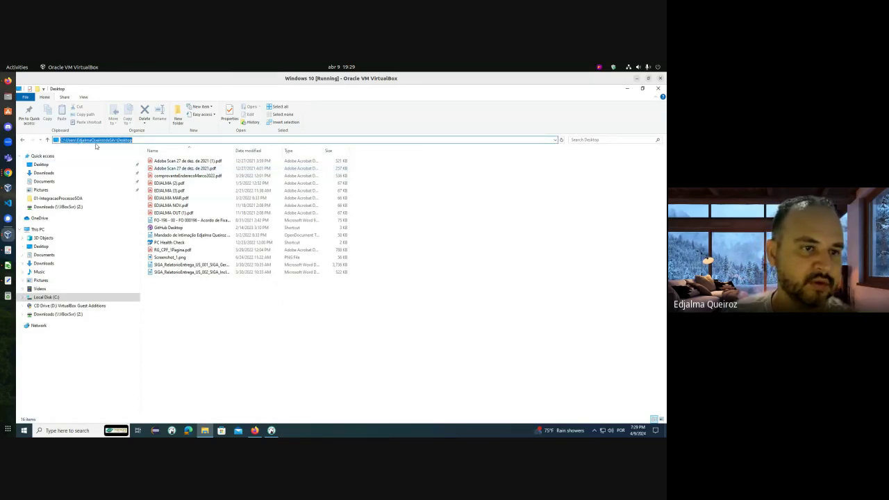
double_click(118, 139)
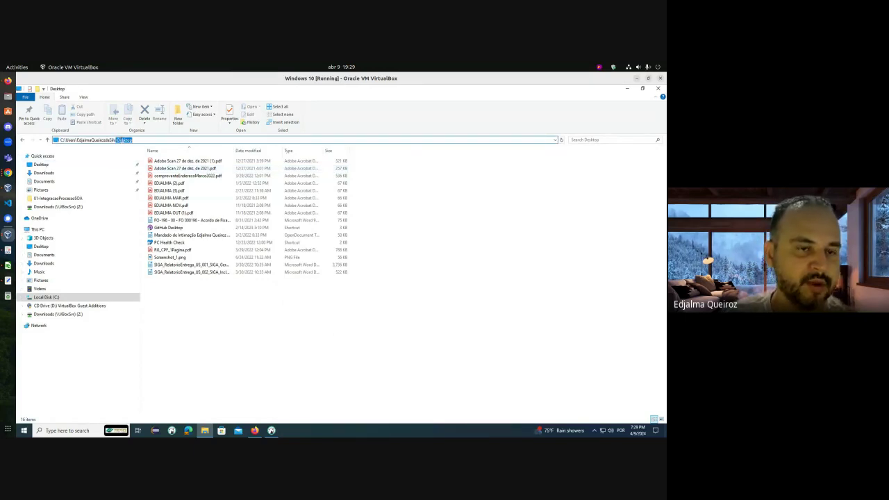
left_click_drag(131, 139, 59, 138)
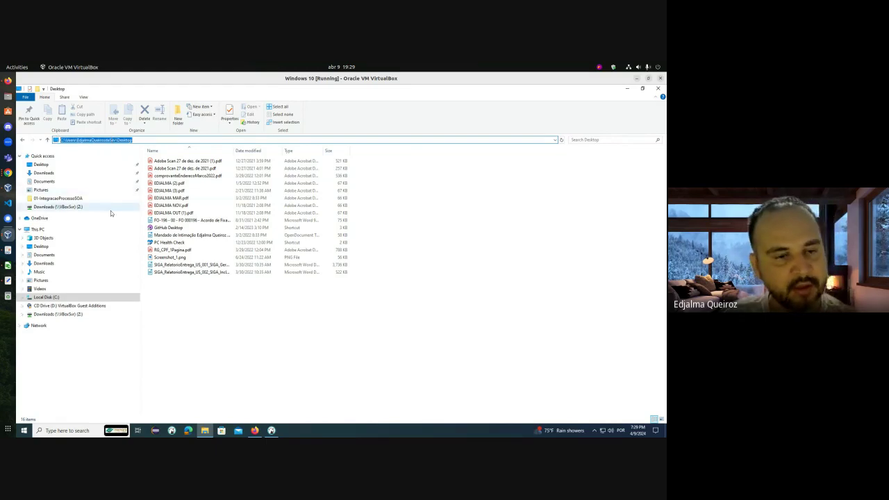
Step: Launch notepad through the Windows Run command and position its window over the file list
key("super+r")
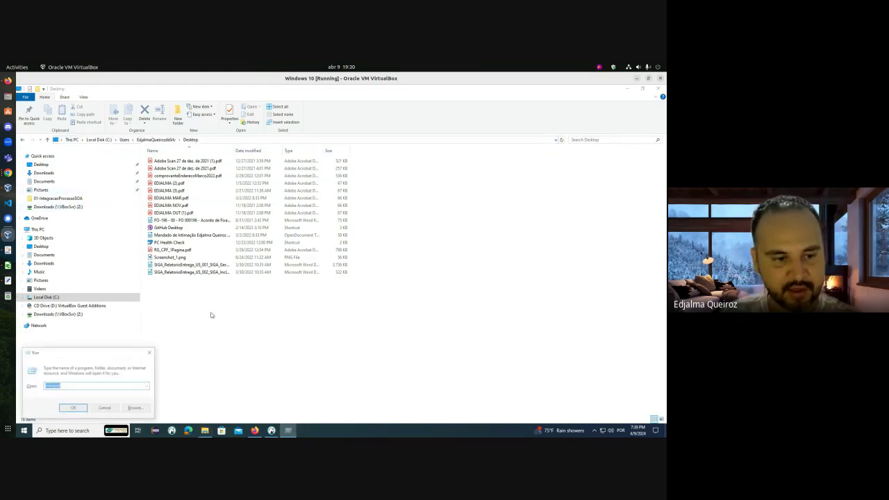
type("git")
key("BackSpace")
key("BackSpace")
key("BackSpace")
key("BackSpace")
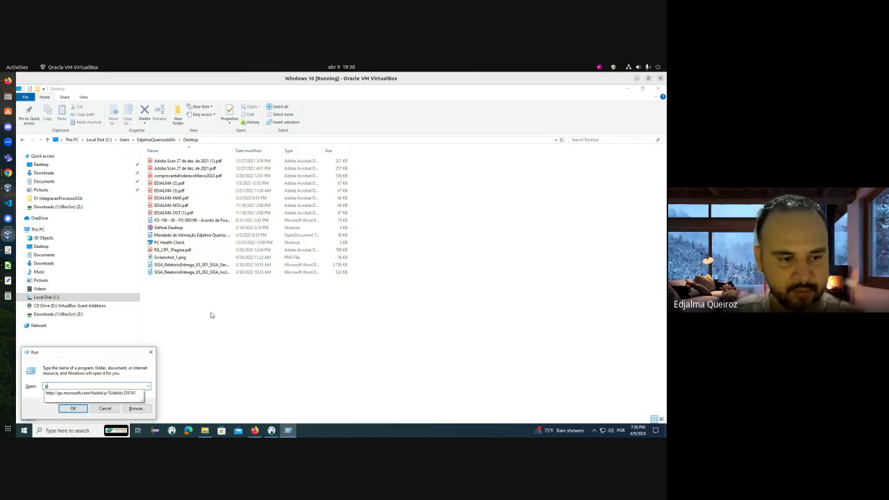
type("notepad")
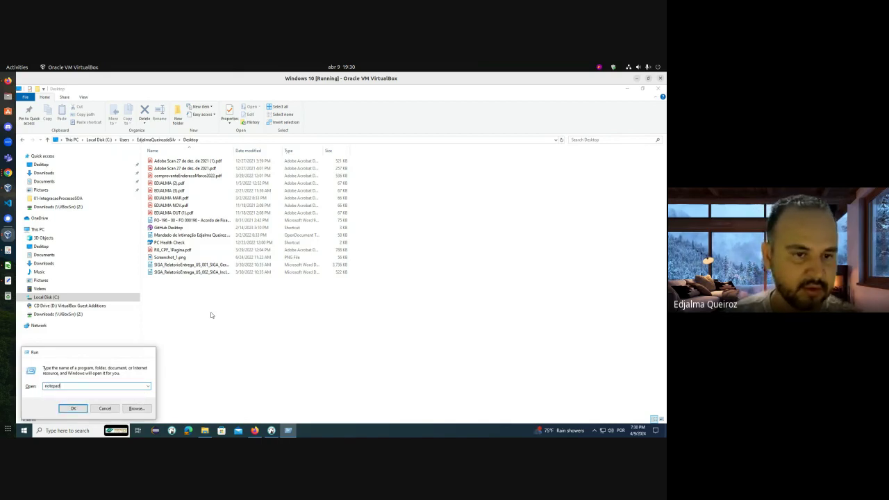
key("Return")
left_click_drag(409, 178, 464, 180)
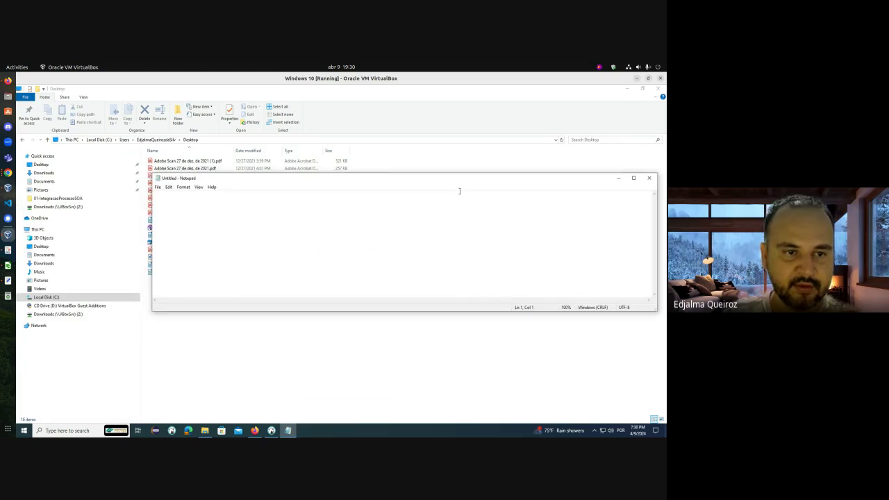
Step: Write the equivalent Linux home path on the first line, using /home/ followed by the user's full name without spaces
type("/home")
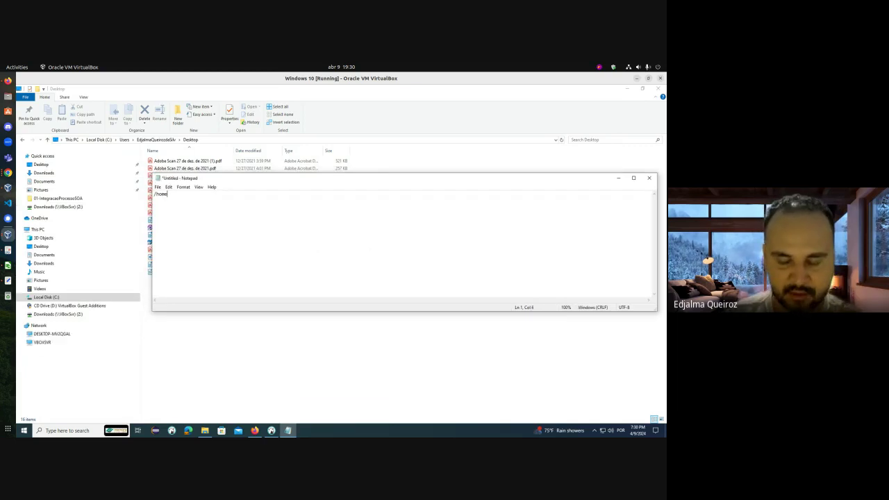
type("/edjalma")
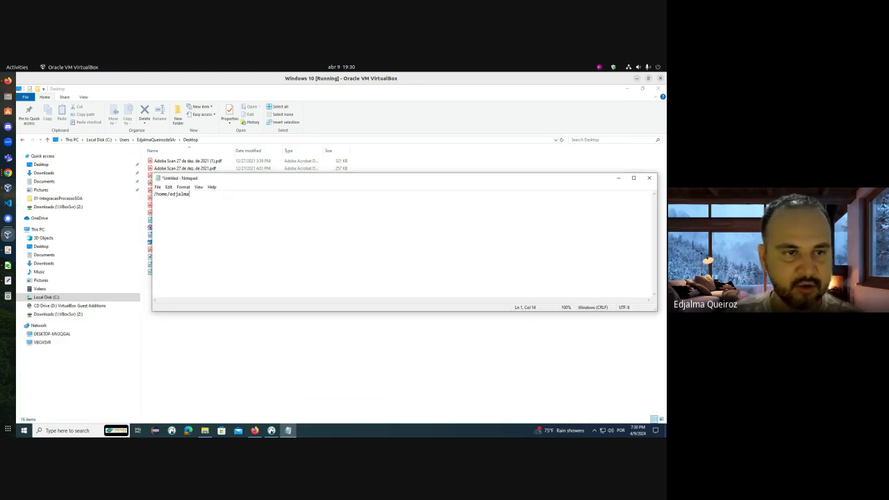
type("Queiro")
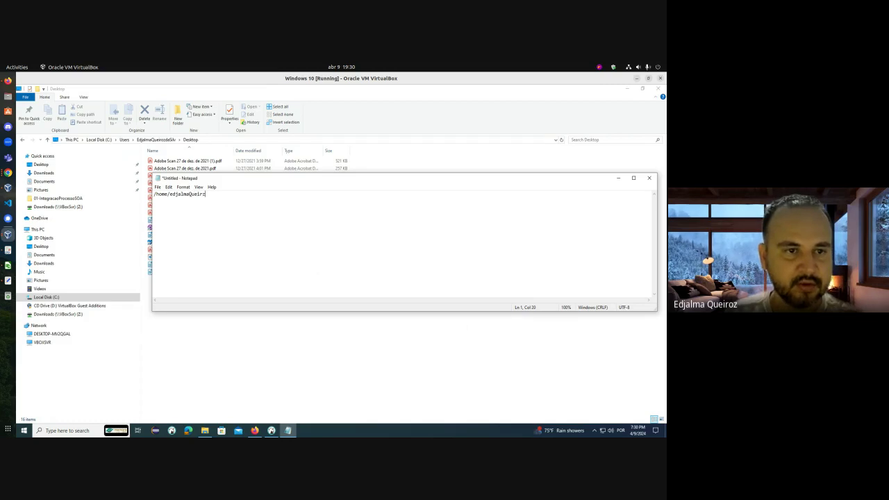
type("zdaSilv")
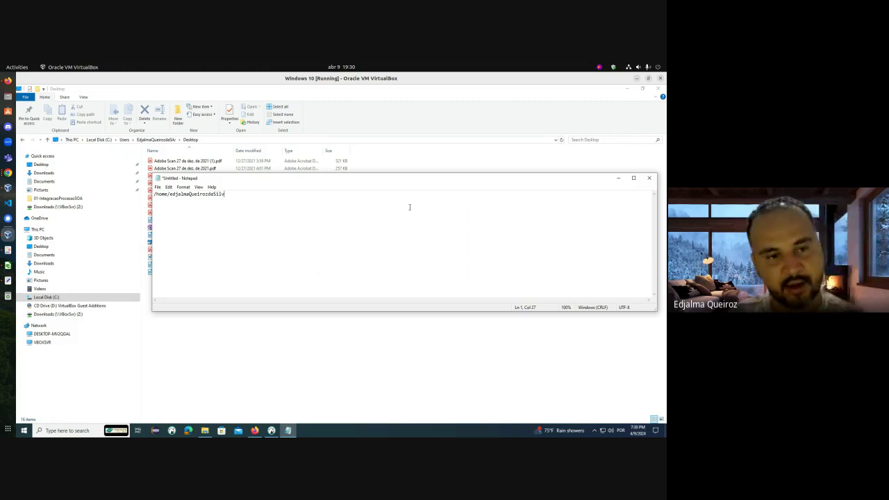
Step: Add two more example home paths on separate lines: /home/aluno and /home/ followed by another user's first name
type("/h")
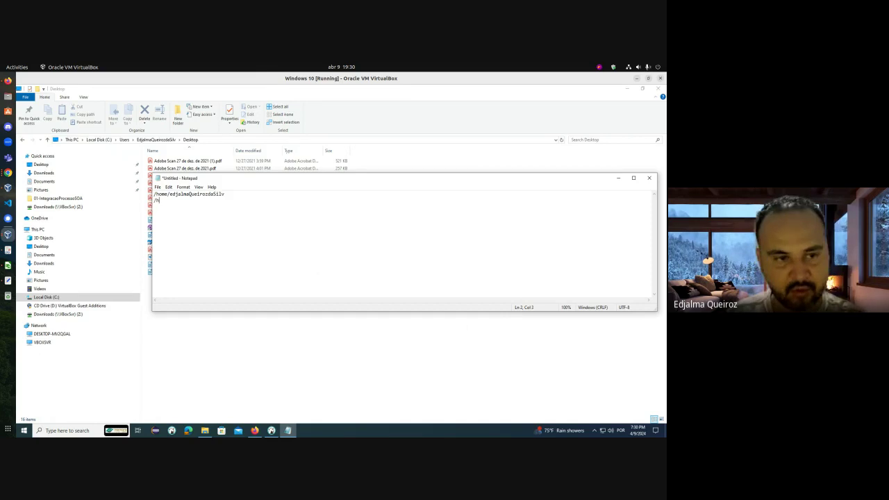
type("ome/a")
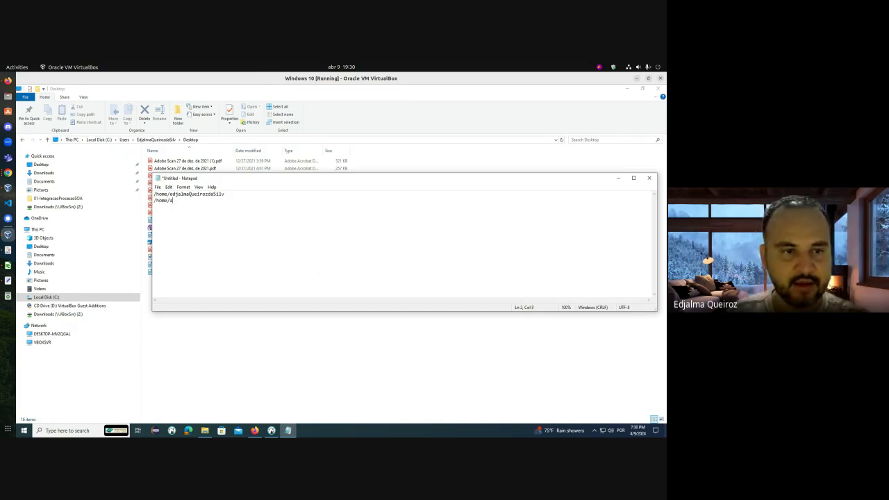
type("luno")
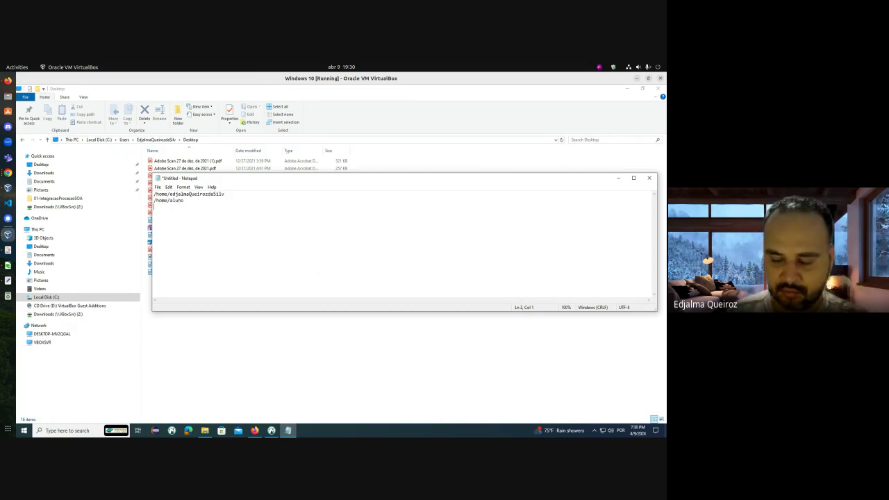
type(" /home/")
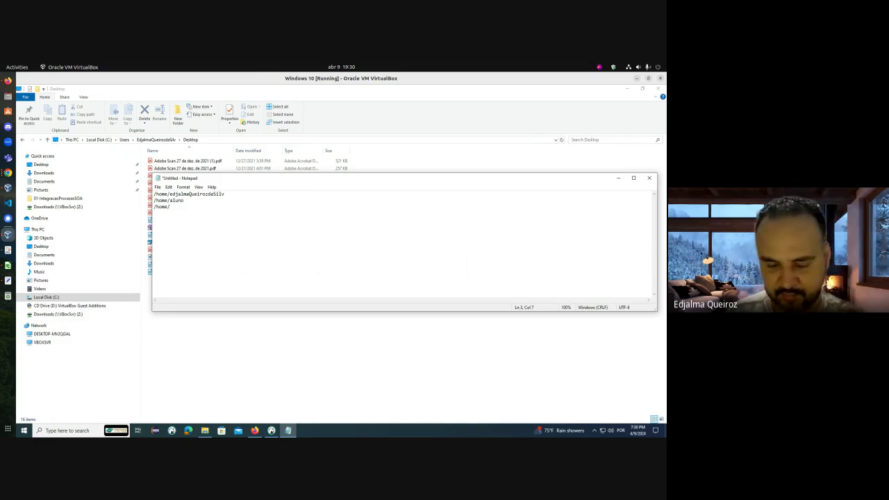
type("fernanda")
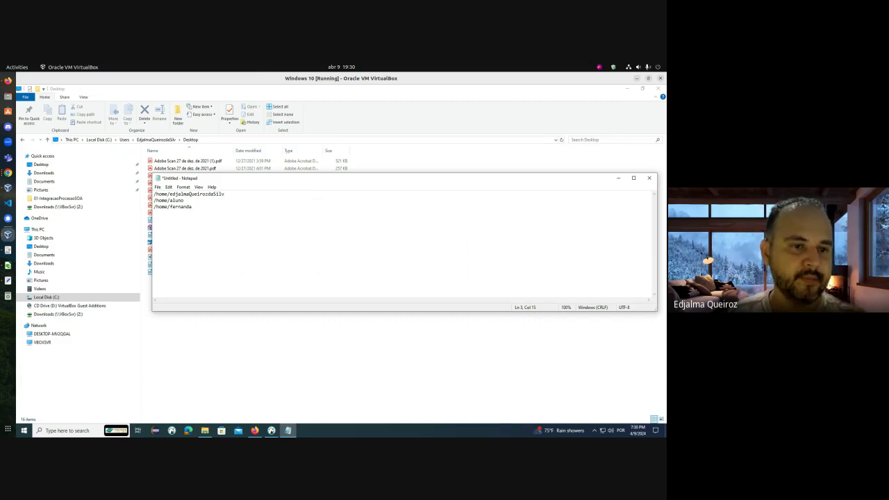
Step: Clear all text from the note, close Notepad, and return from the Windows 10 machine to the AulaSOUbuntu installer
key("ctrl+a")
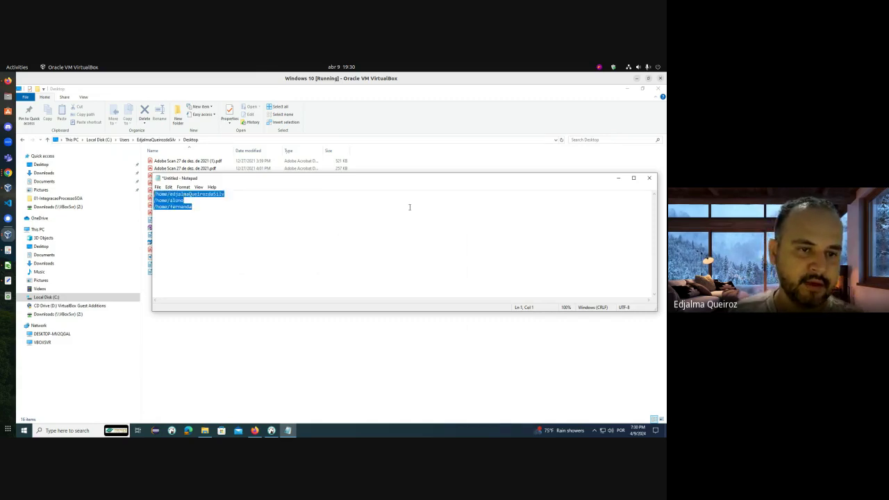
key("BackSpace")
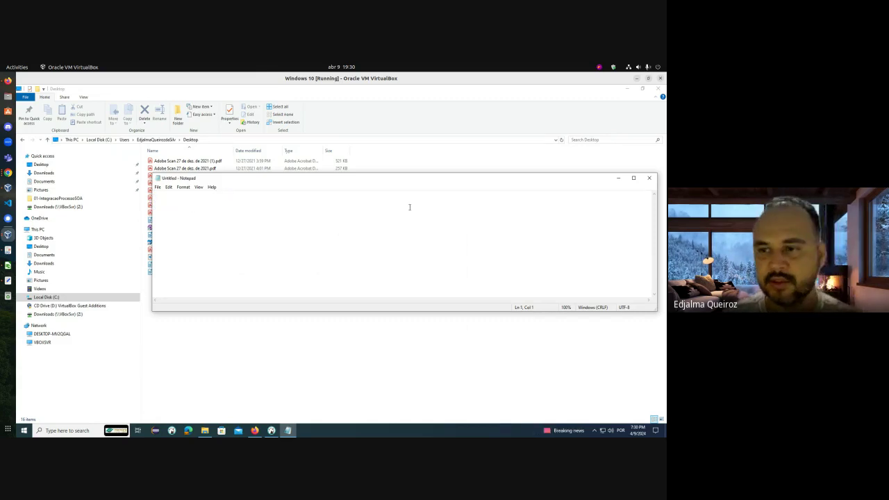
left_click(649, 178)
left_click(627, 90)
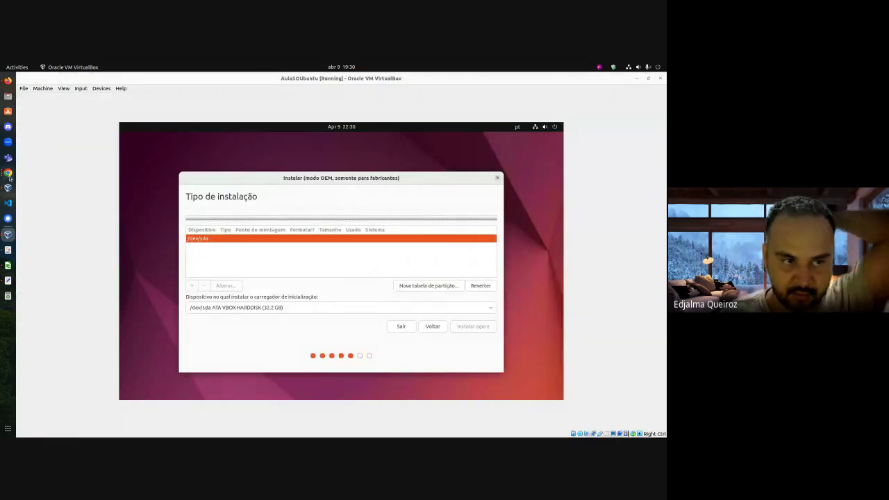
Step: Review the Linux directory list on the "Estrutura de diretórios do Linux" page in Chrome, and return to the AulaSOUbuntu machine
left_click(8, 174)
left_click(9, 175)
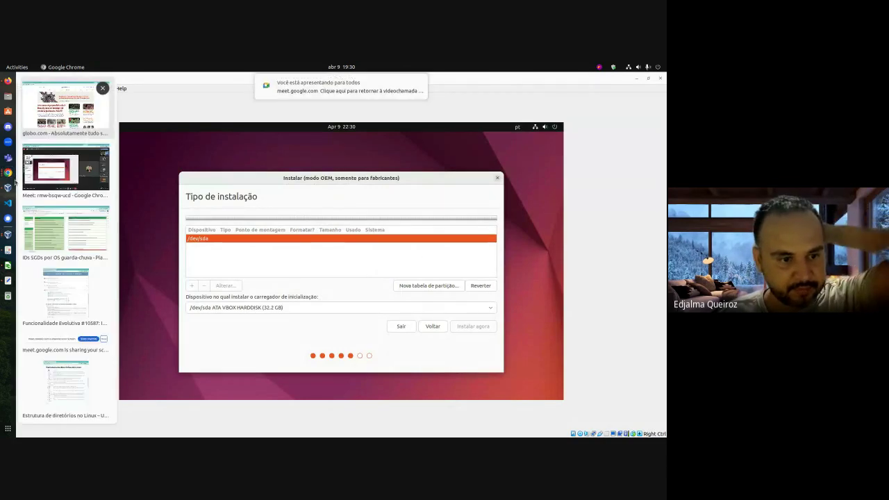
left_click(65, 382)
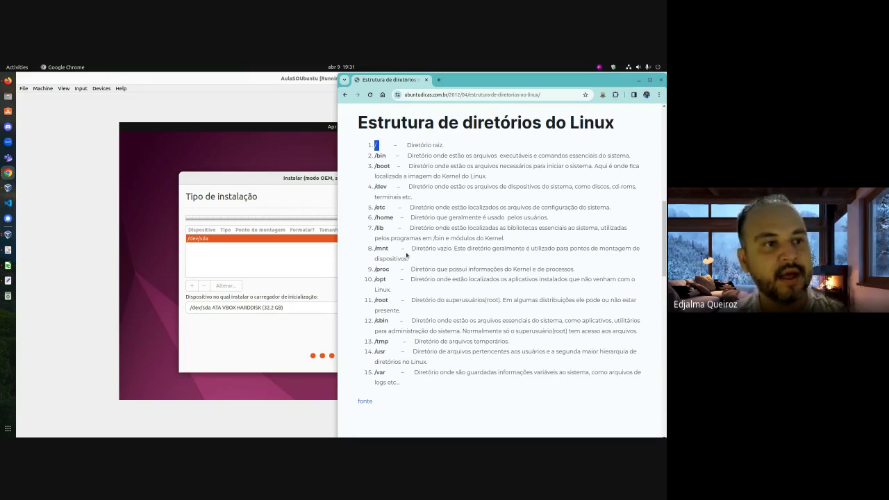
left_click(37, 121)
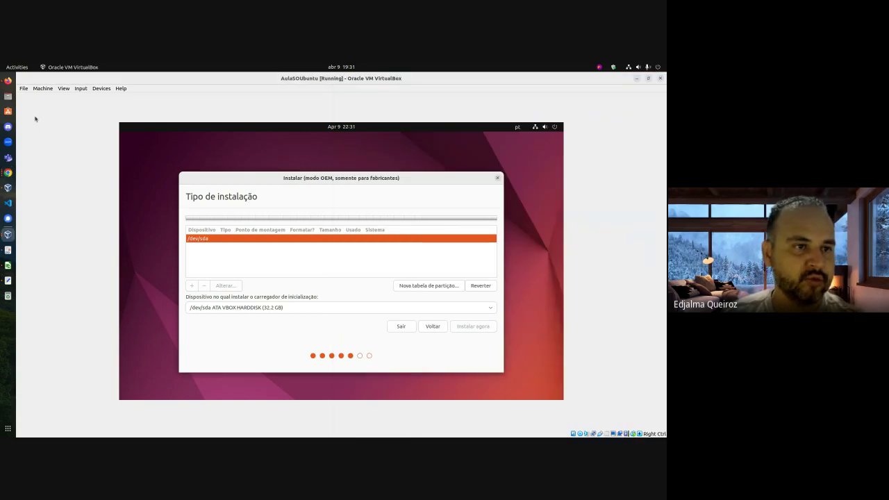
Step: Open the host's Home folder and list the mounted file systems with df -h in a maximized Terminal
left_click(9, 97)
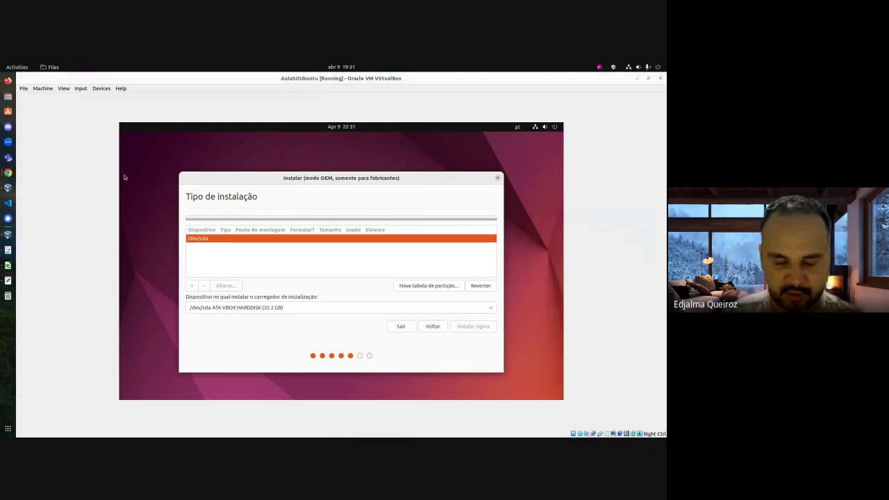
key("ctrl+alt+t")
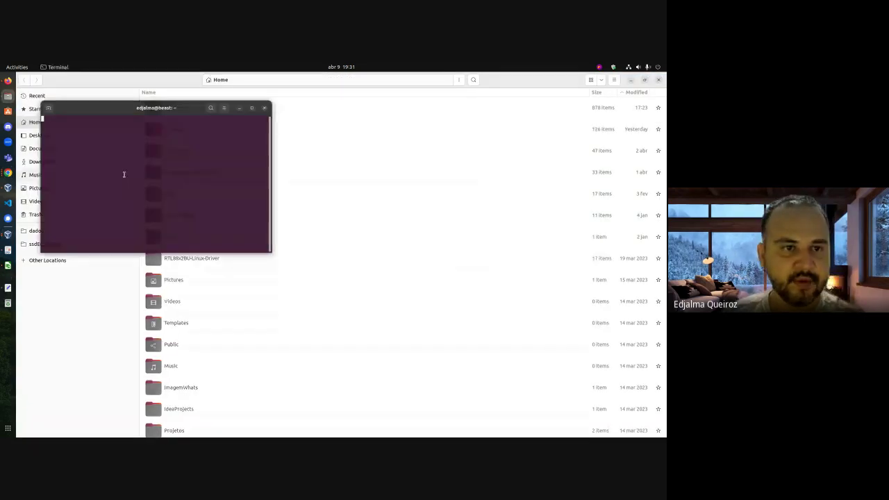
type("df -h")
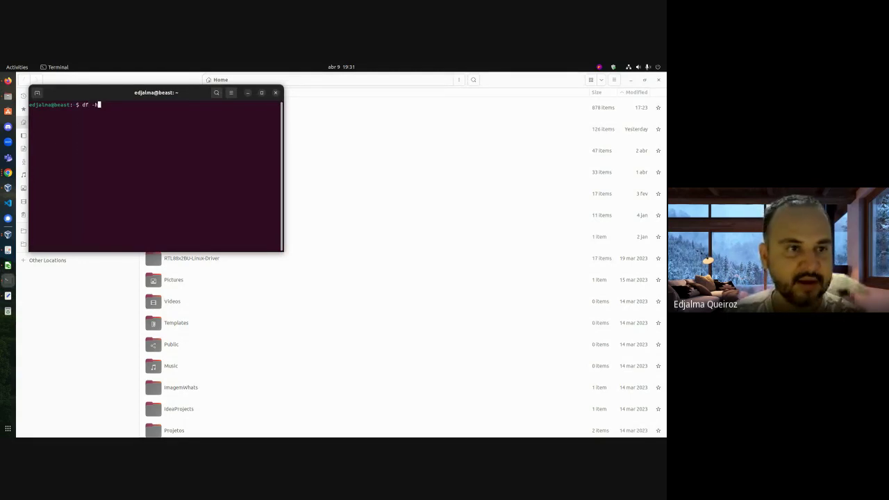
key("Return")
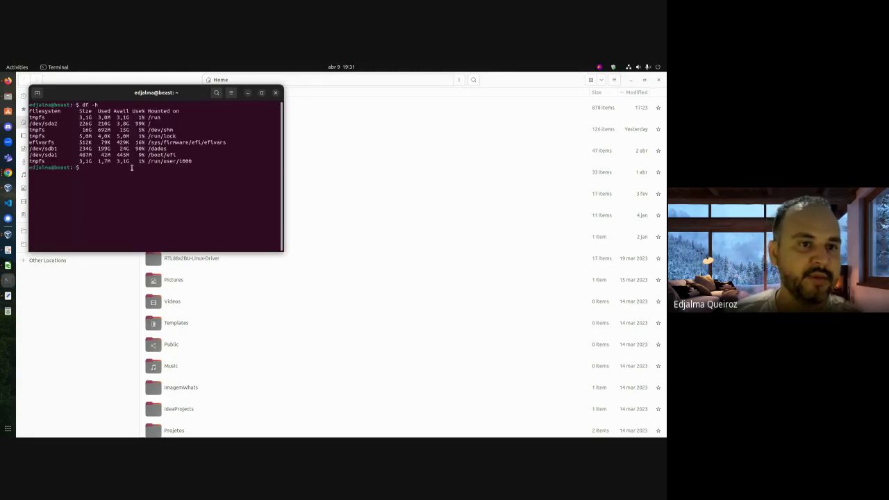
left_click(262, 93)
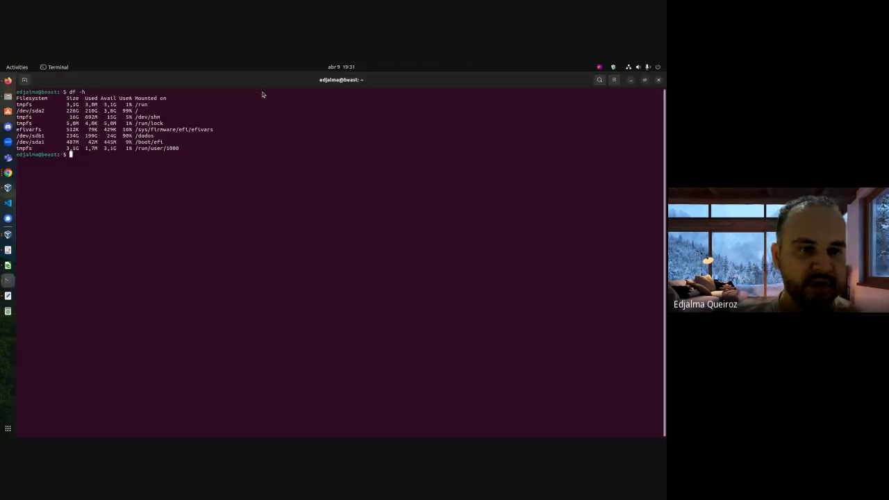
Step: Highlight the root mount point / in the df output for reading, and exit the Terminal
double_click(137, 136)
left_click_drag(137, 141, 138, 111)
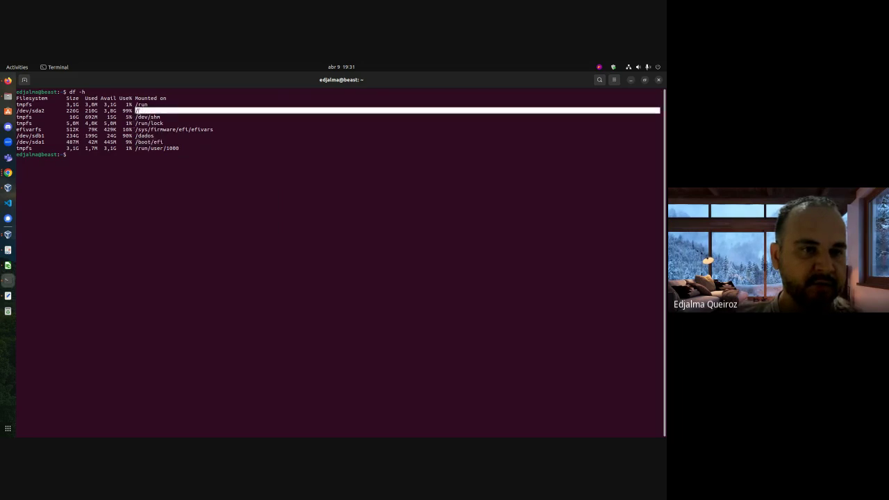
left_click(137, 110)
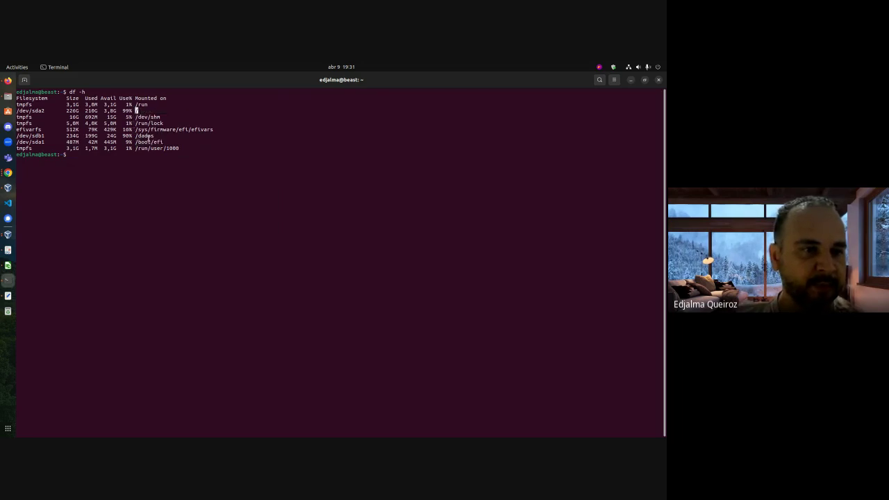
type("exit")
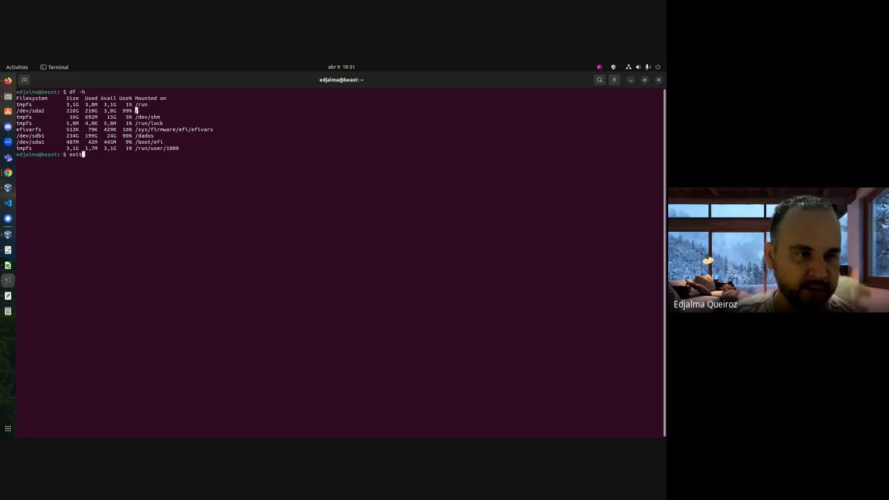
key("Return")
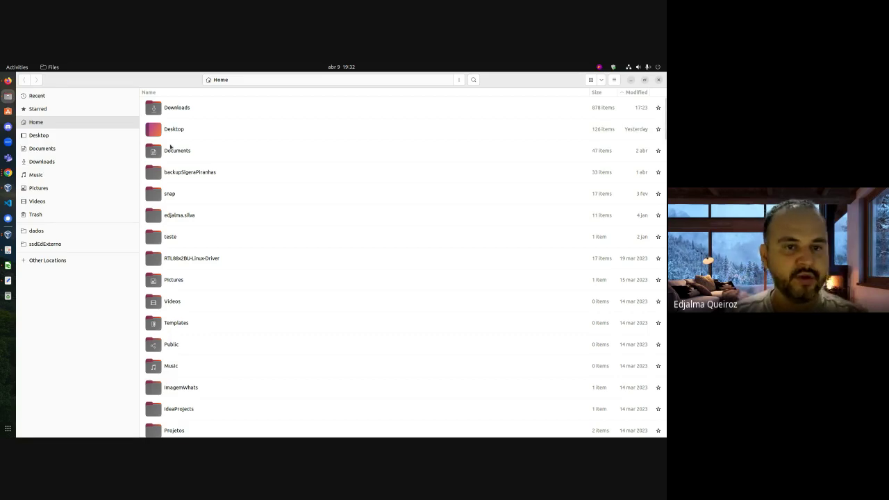
Step: Start a screenshot capture and select the large blank area of the Home file list as a drawing area
left_click(599, 68)
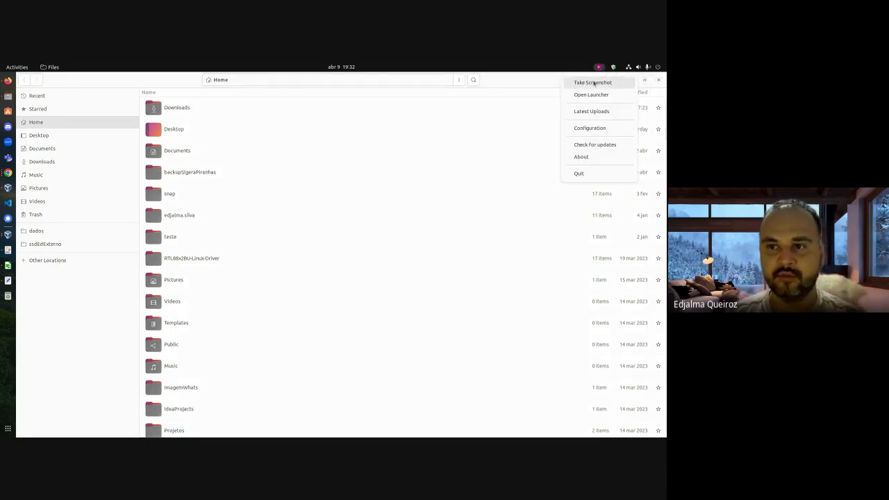
left_click(595, 82)
mouse_move(248, 102)
left_mouse_down()
mouse_move(488, 332)
mouse_move(581, 381)
left_mouse_up()
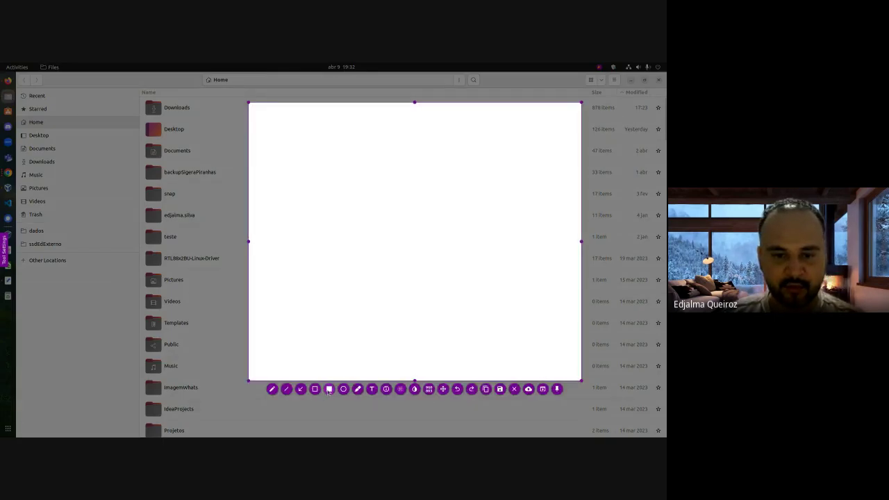
Step: Draw a filled red square near the capture's upper-left corner and a narrow filled rectangle topped by an ellipse near its right edge
left_click(329, 389)
mouse_move(269, 132)
left_mouse_down()
mouse_move(286, 162)
mouse_move(304, 167)
left_mouse_up()
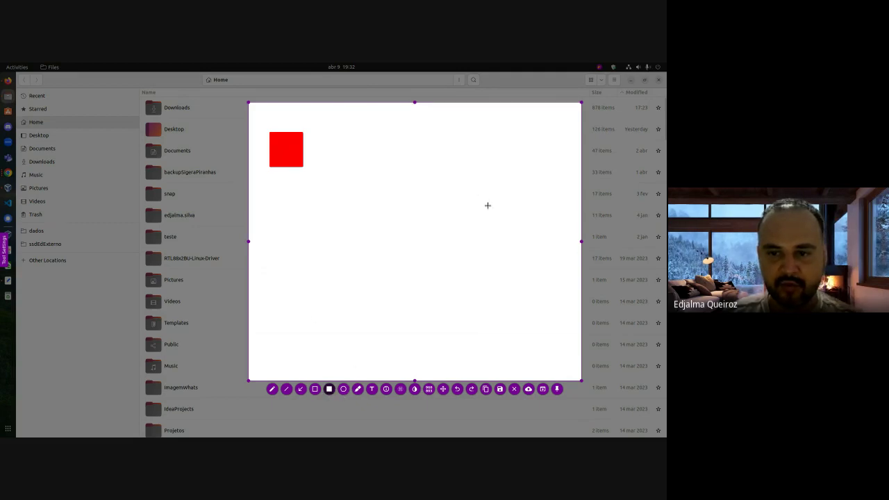
left_click_drag(486, 204, 506, 238)
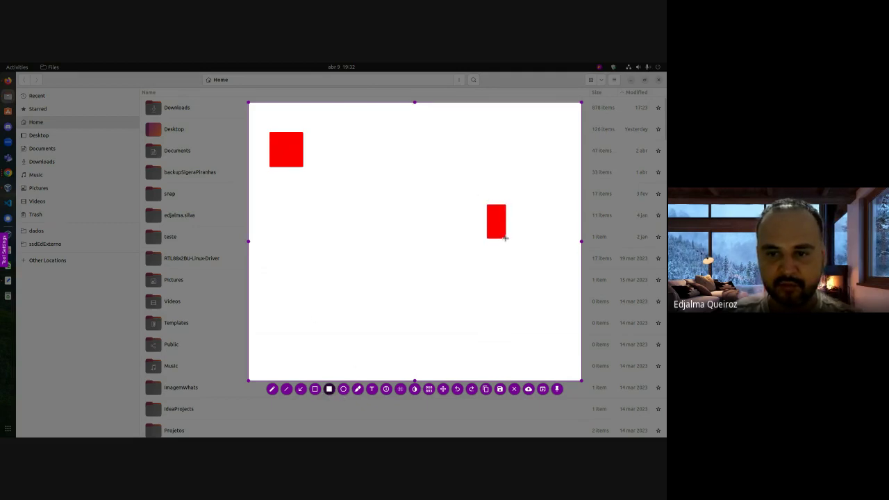
left_click(343, 389)
left_click_drag(485, 195, 509, 208)
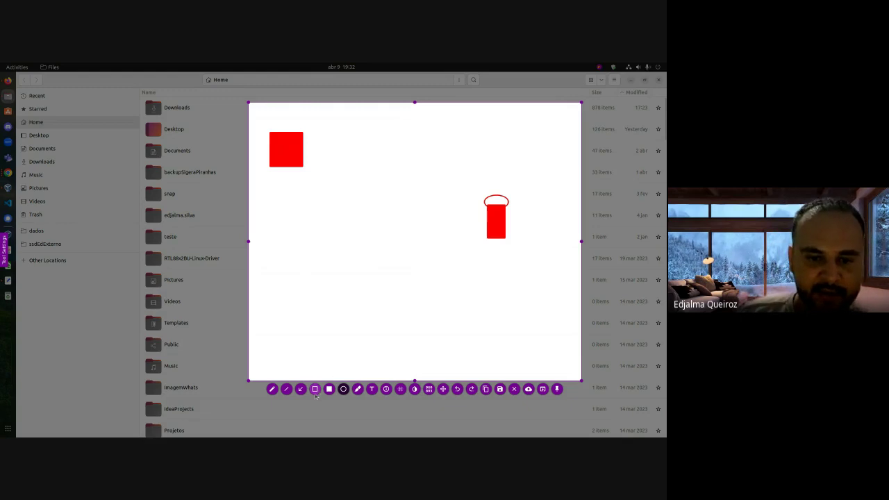
Step: Label the square 192.168.1.5 and the narrow rectangle 192.168.10.1, placing each text just below its shape
left_click(371, 389)
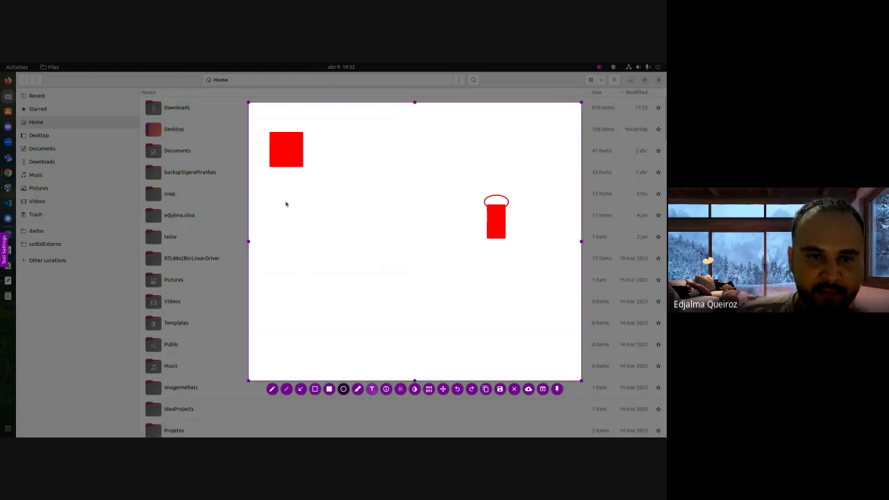
left_click(275, 180)
type("19")
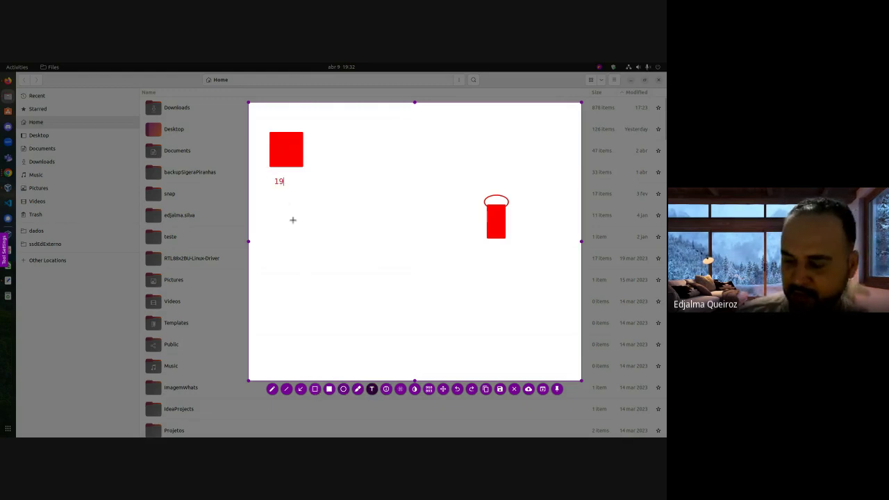
type("2.168")
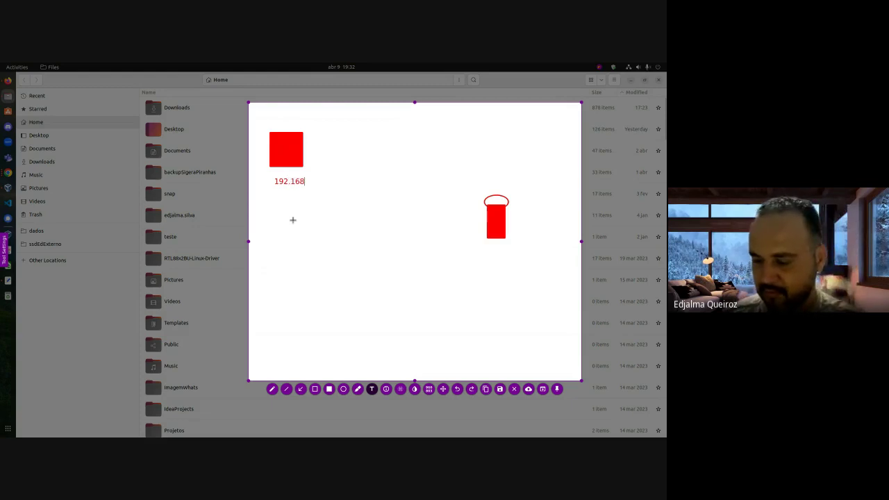
type(".1.5")
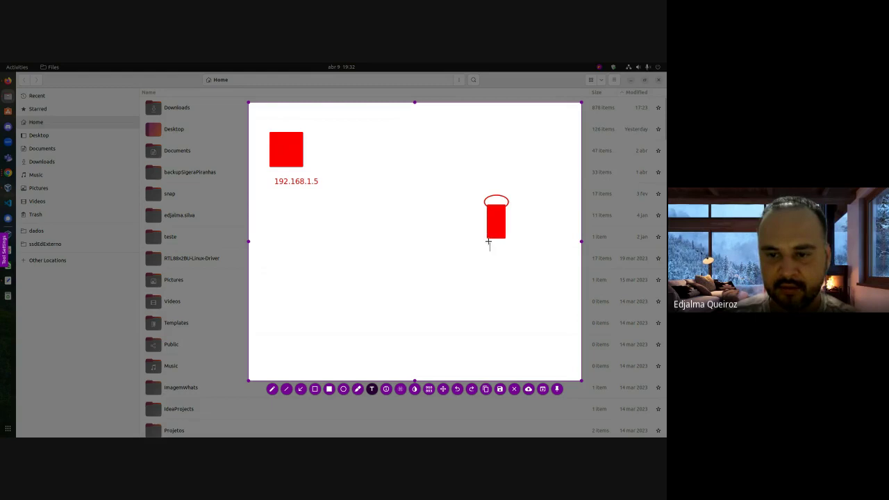
type("19")
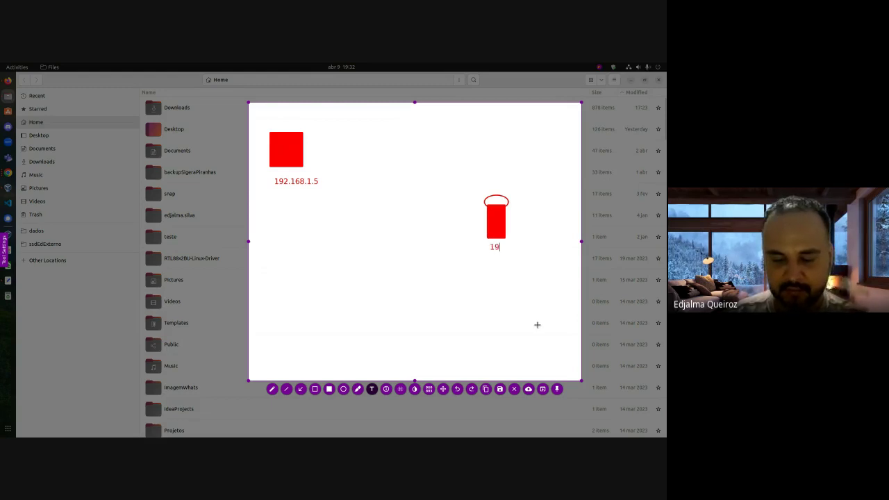
type("2.168")
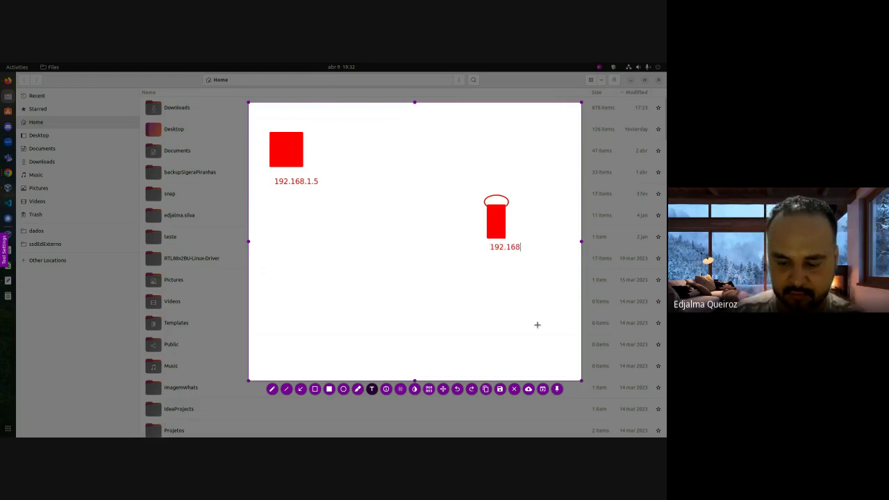
type(".10.1")
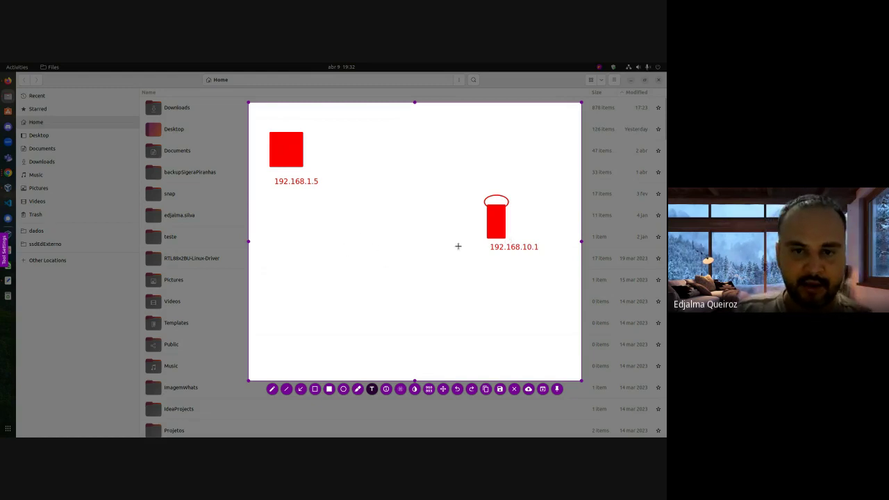
Step: Sketch a freehand cloud between the two labelled shapes and handwrite "Web" inside it with the Pencil tool
left_click(300, 389)
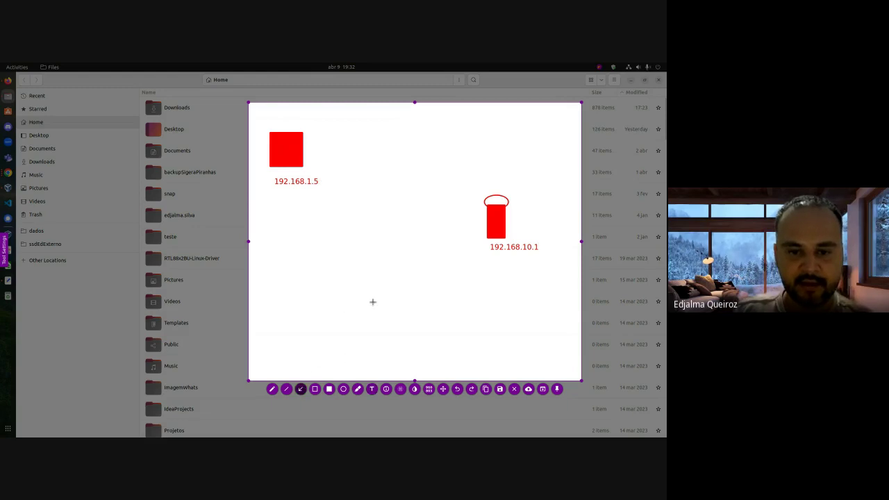
left_click(272, 390)
mouse_move(372, 207)
left_mouse_down()
mouse_move(393, 224)
mouse_move(429, 199)
mouse_move(432, 161)
mouse_move(381, 141)
mouse_move(359, 154)
mouse_move(345, 221)
mouse_move(380, 216)
left_mouse_up()
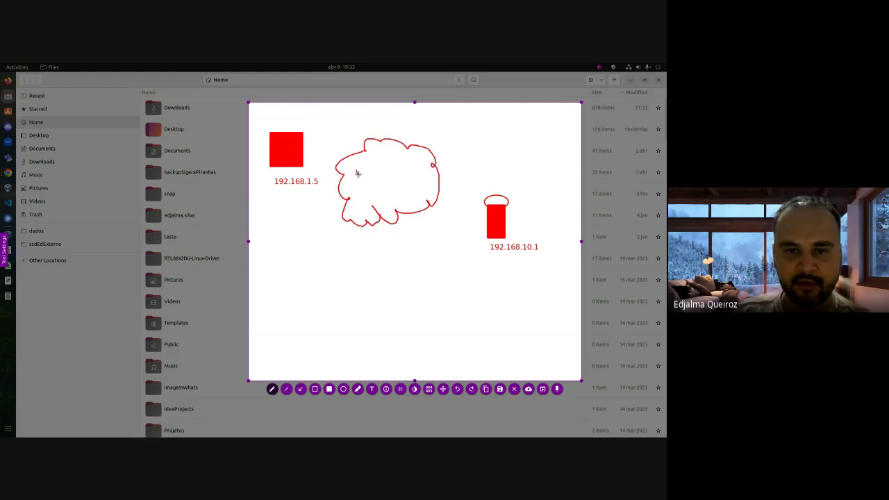
mouse_move(357, 171)
left_mouse_down()
mouse_move(396, 191)
mouse_move(405, 182)
mouse_move(425, 191)
left_mouse_up()
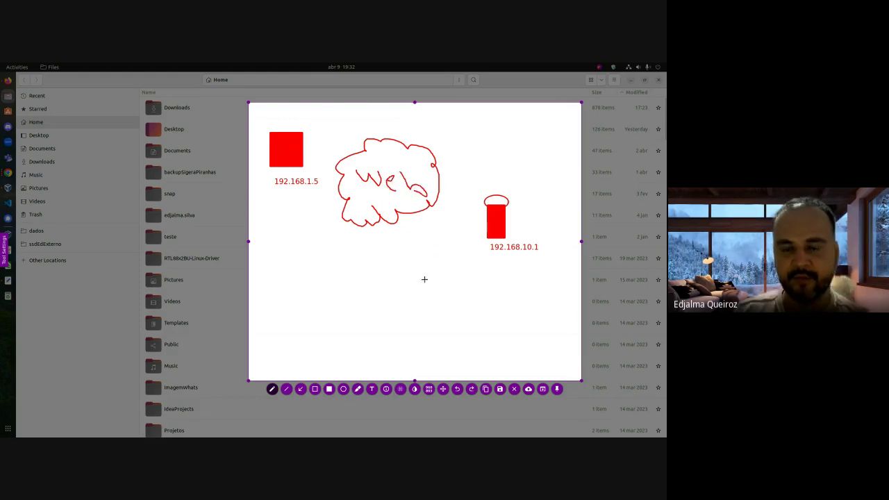
Step: Add the text label "FTP" directly below the 192.168.10.1 label in the diagram
left_click(301, 390)
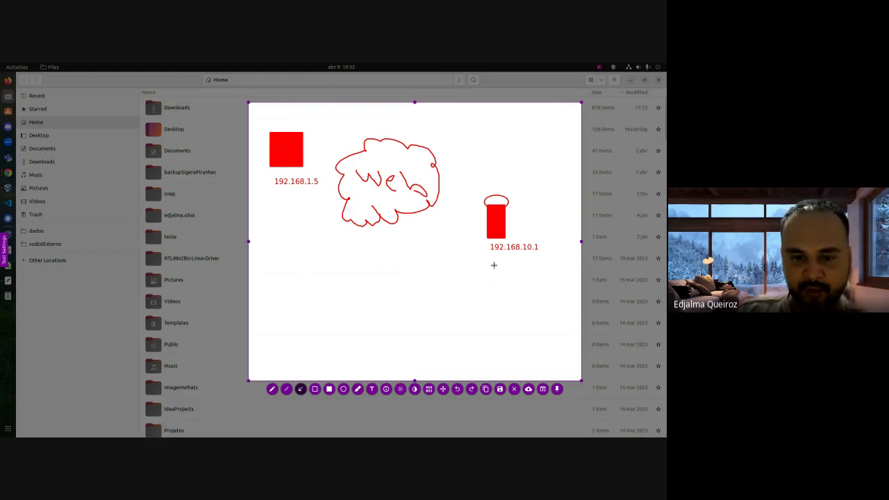
left_click(371, 389)
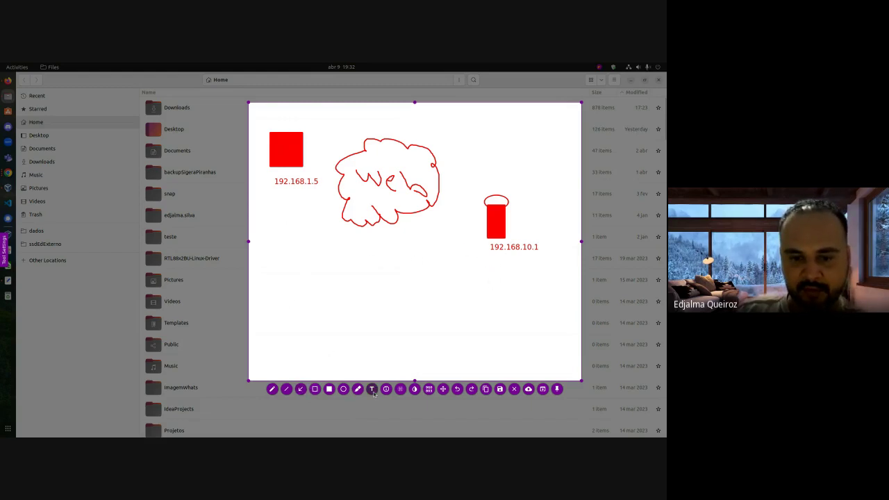
left_click(495, 256)
type("FT")
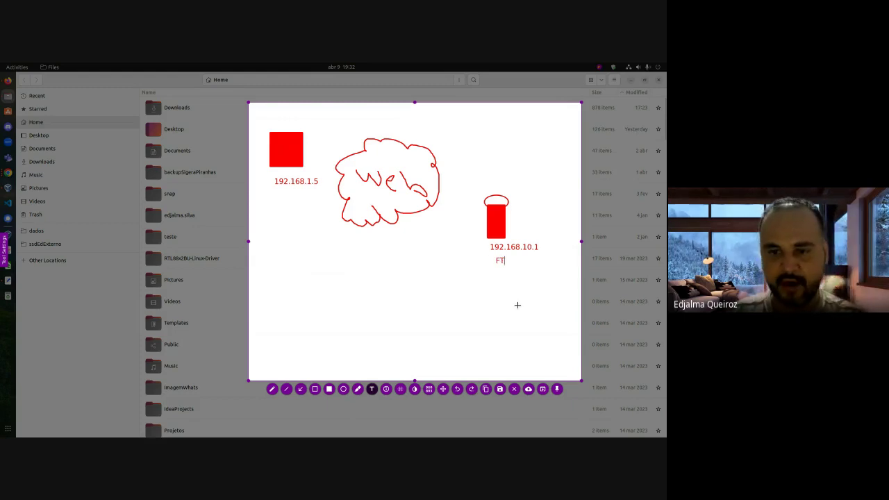
type("P")
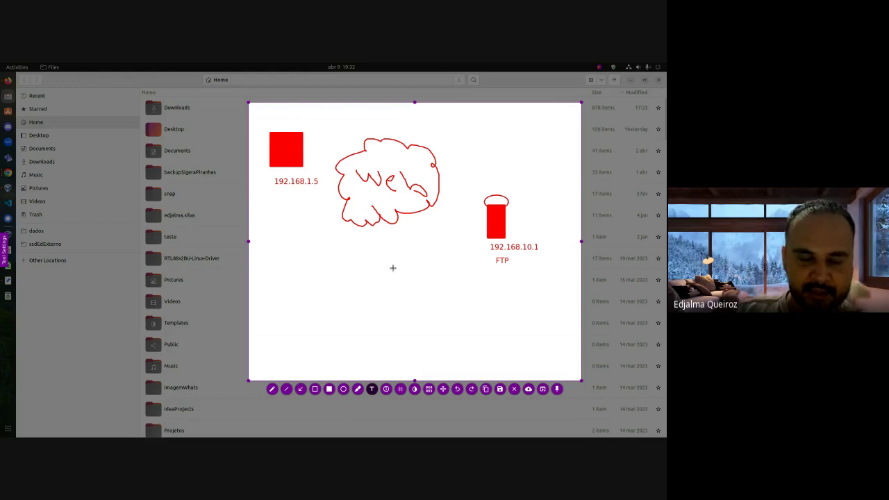
Step: Add the text label "/mnt/backup" below the 192.168.1.5 label under the filled square
left_click(286, 390)
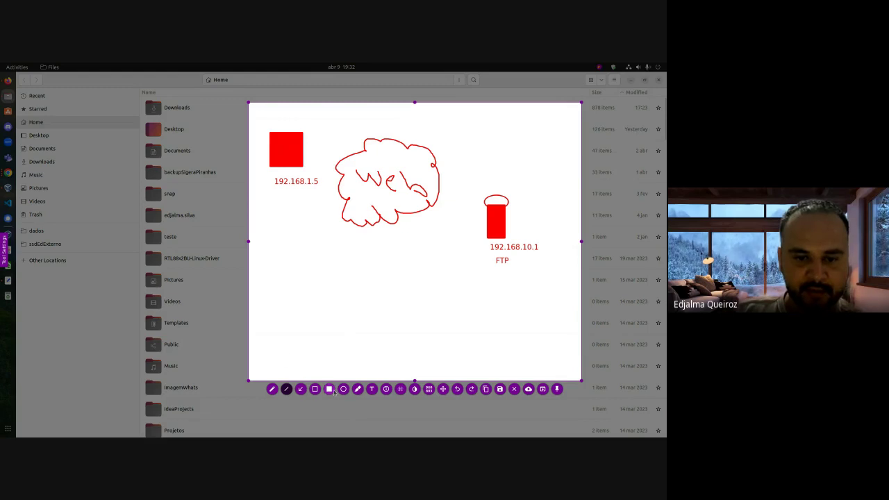
left_click(371, 389)
left_click(268, 201)
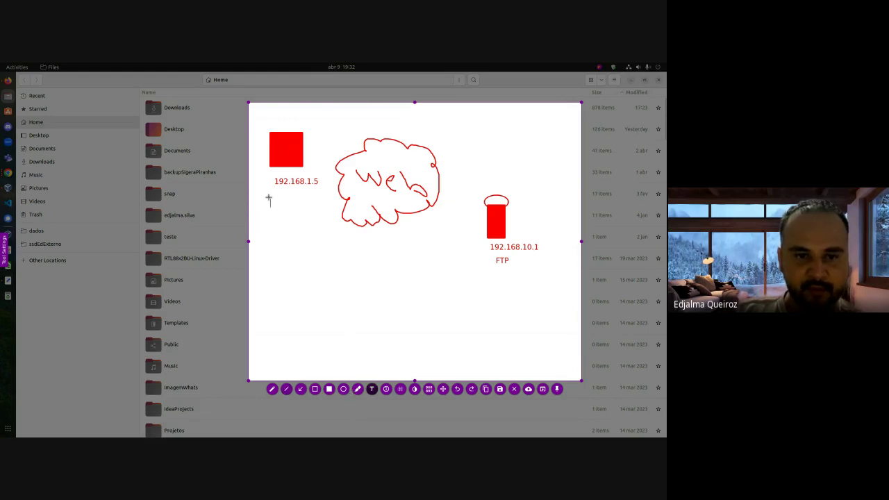
type("/mb")
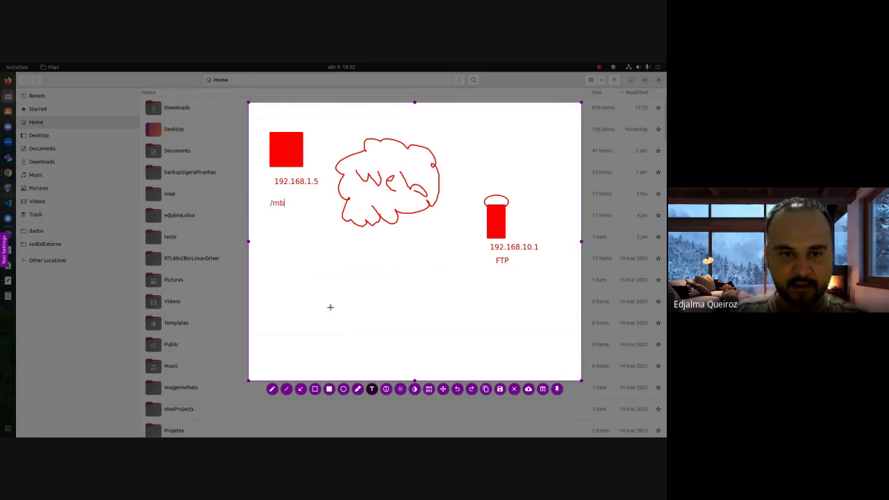
key("BackSpace")
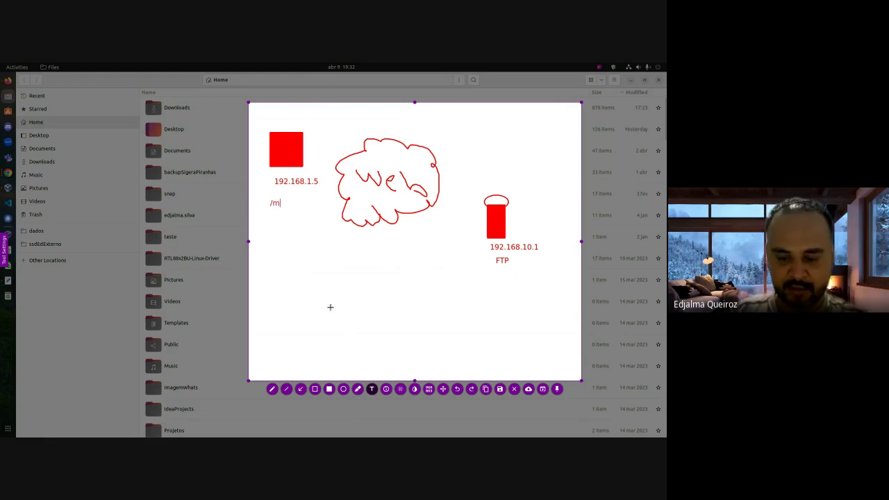
type("nt/backup")
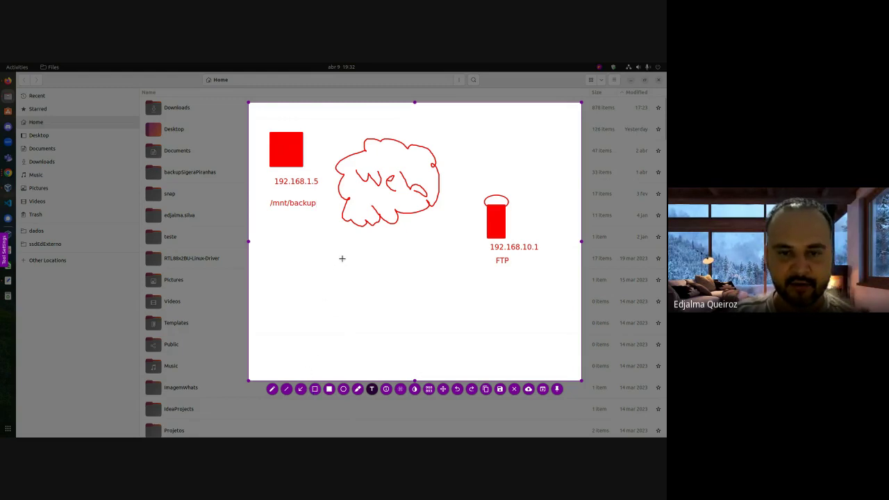
Step: Connect the /mnt/backup label to the narrow rectangle with a vertical line running down and an arrow ending at the rectangle
left_click(300, 390)
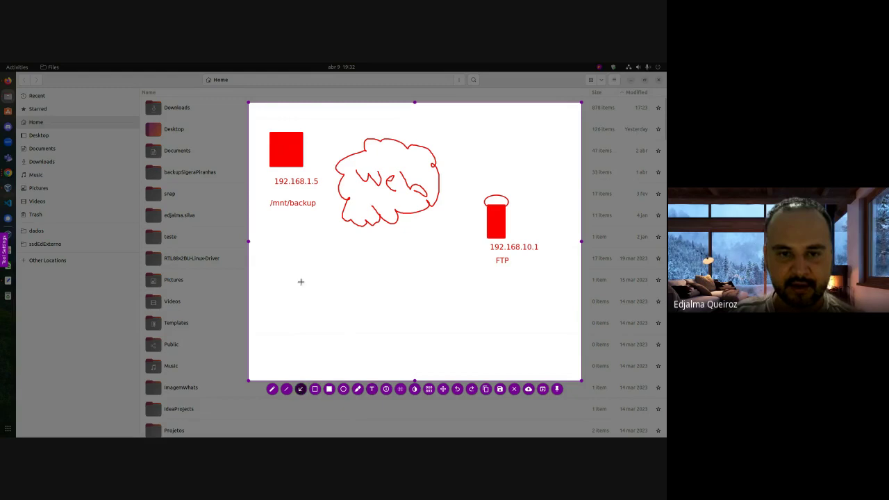
left_click(286, 389)
mouse_move(300, 203)
left_mouse_down()
mouse_move(300, 262)
mouse_move(458, 258)
mouse_move(483, 218)
mouse_move(460, 229)
mouse_move(487, 220)
mouse_move(453, 227)
mouse_move(488, 220)
left_mouse_up()
left_click(300, 389)
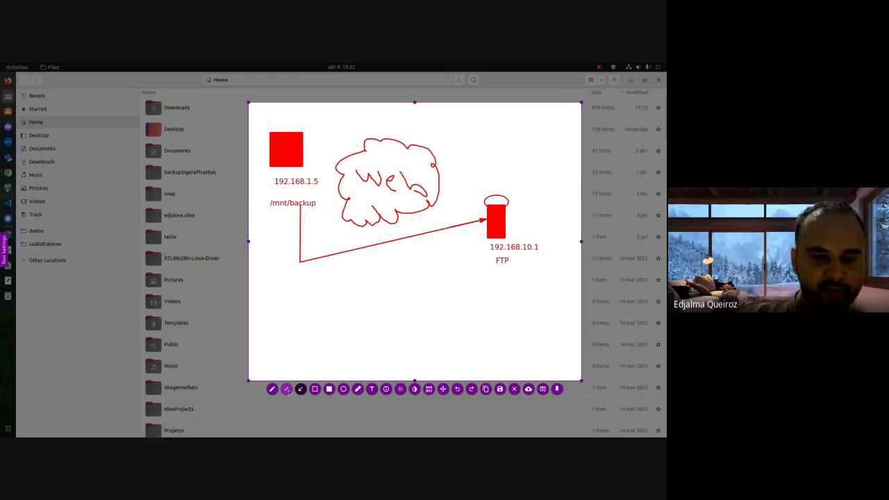
Step: Write the text "ls - lah /mnt/backup" in the blank area below the connecting line
left_click(372, 389)
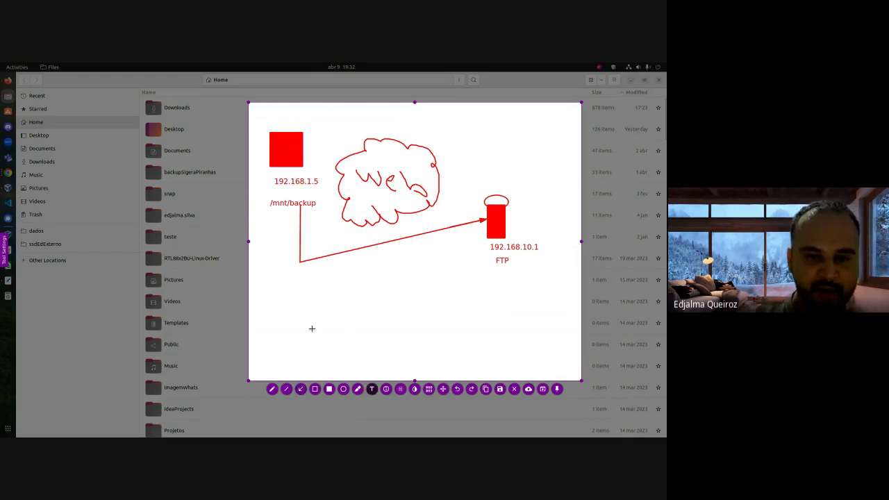
left_click(285, 292)
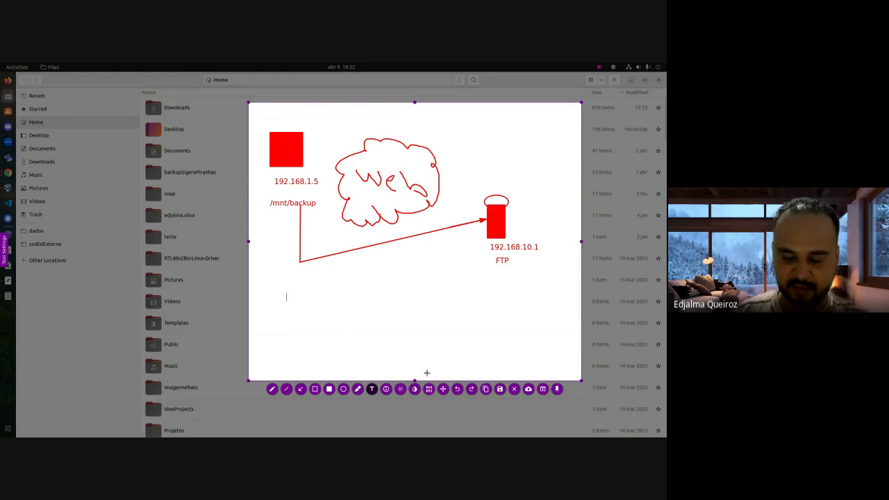
type("/mnt/")
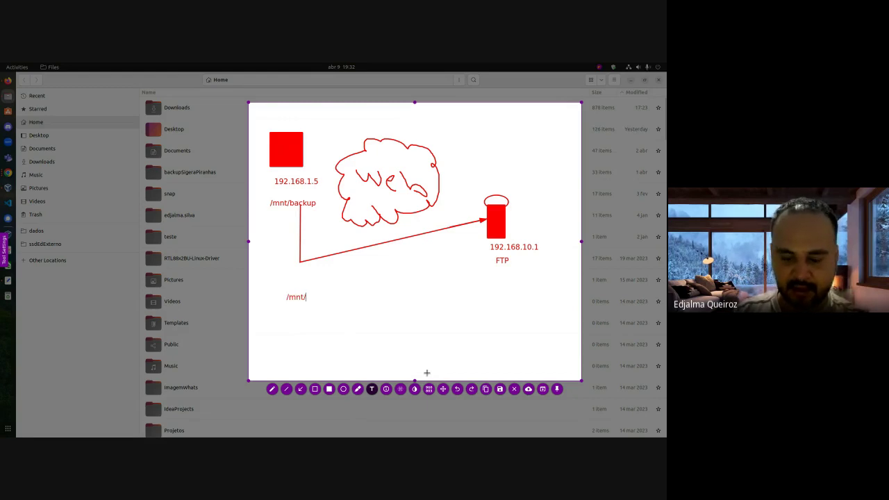
type("backup")
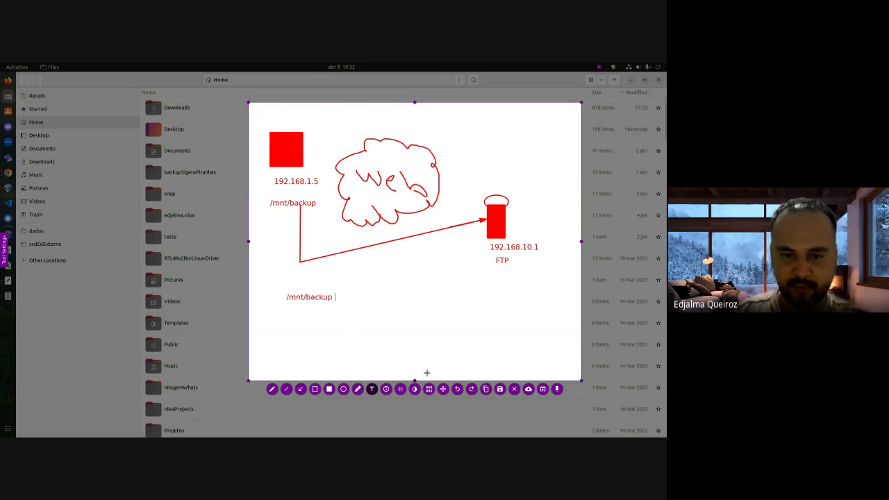
type(" ->")
key("BackSpace")
key("BackSpace")
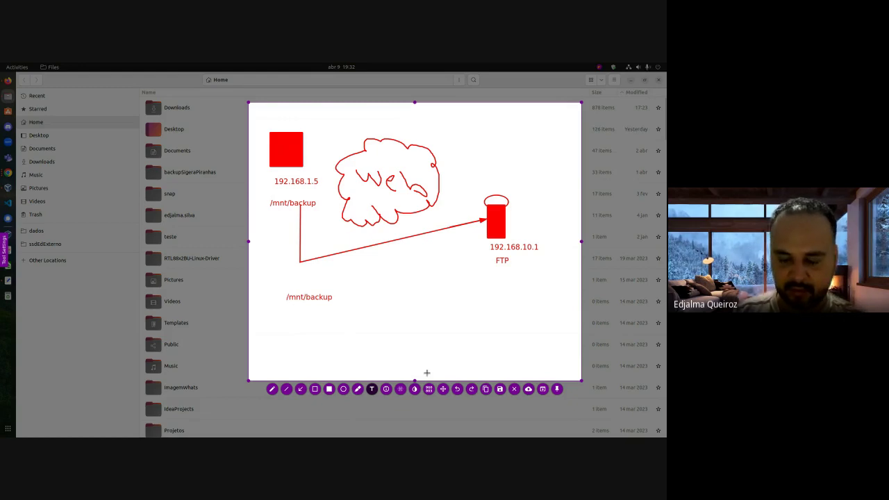
key("Home")
type("ls ")
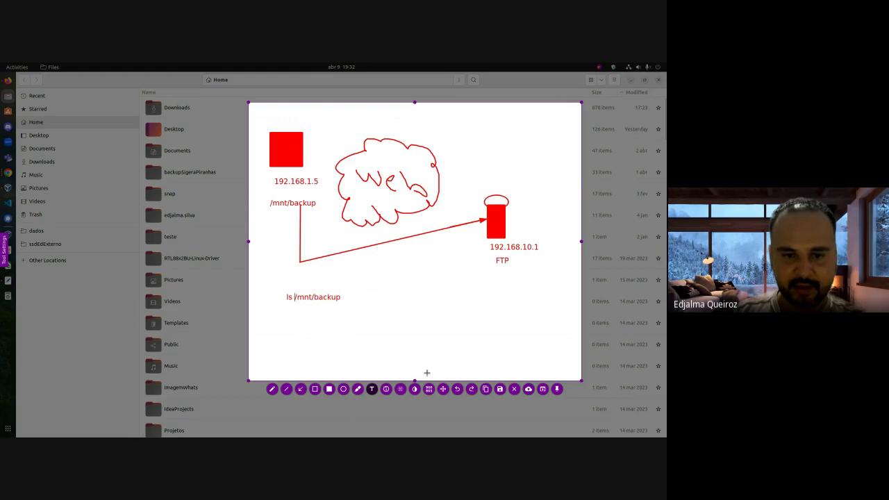
type("- lah")
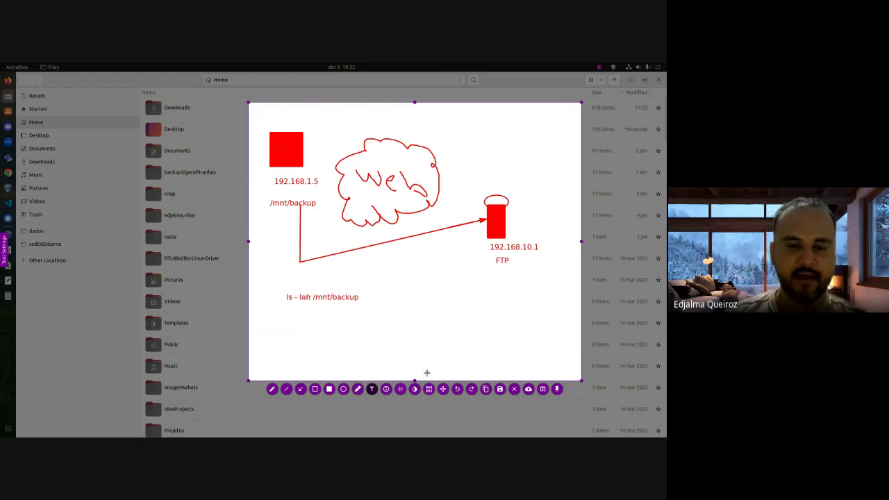
Step: Highlight the written ls command, finish the text, and draw an arrow from it up to the /mnt/backup label
key("shift+End")
key("End")
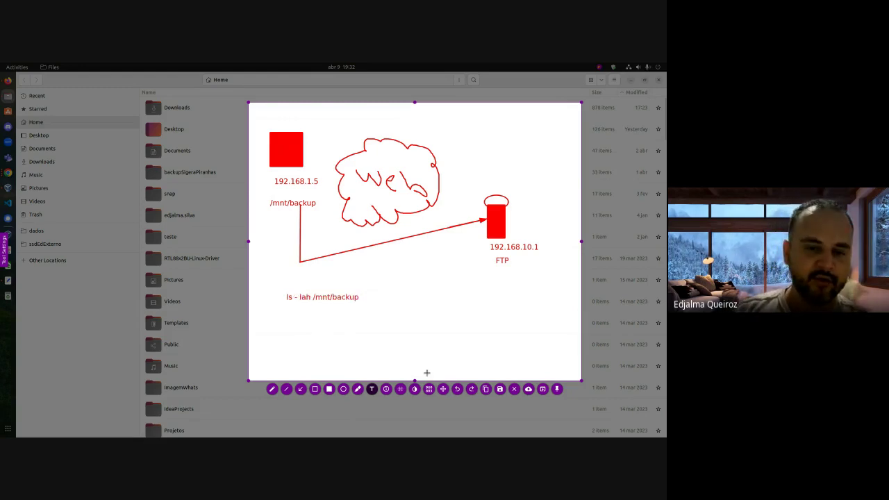
key("shift+Home")
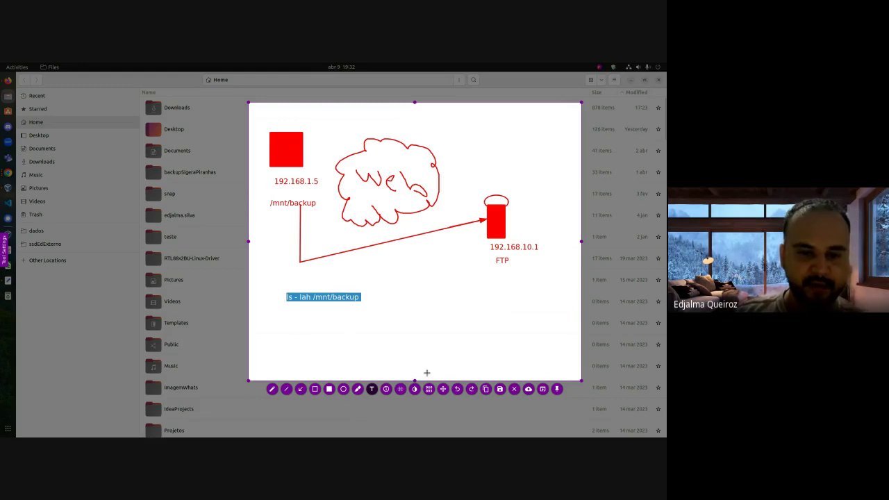
key("Escape")
left_click(299, 390)
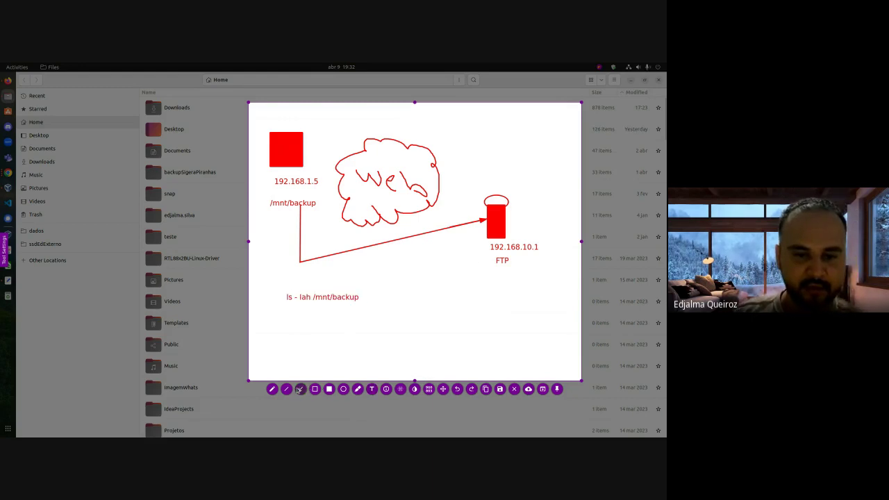
left_click_drag(293, 293, 283, 210)
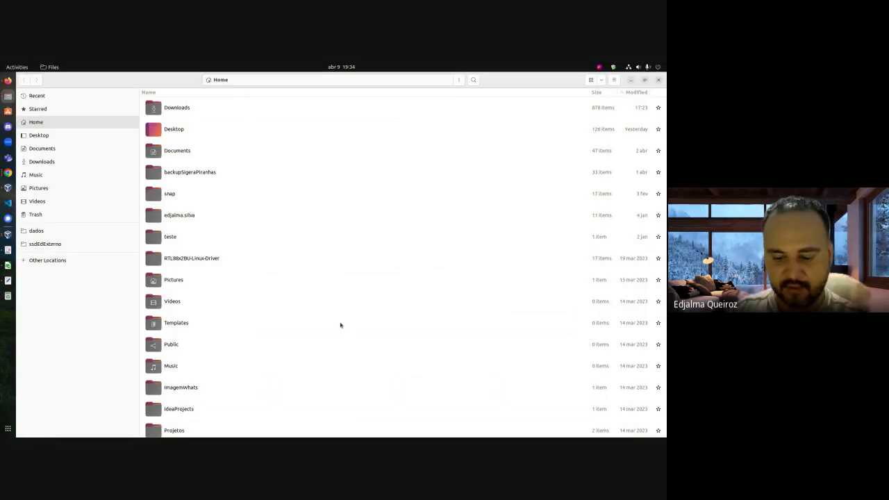
Step: Search the installed applications for "disc" and open the Disks utility
key("super")
type("disc")
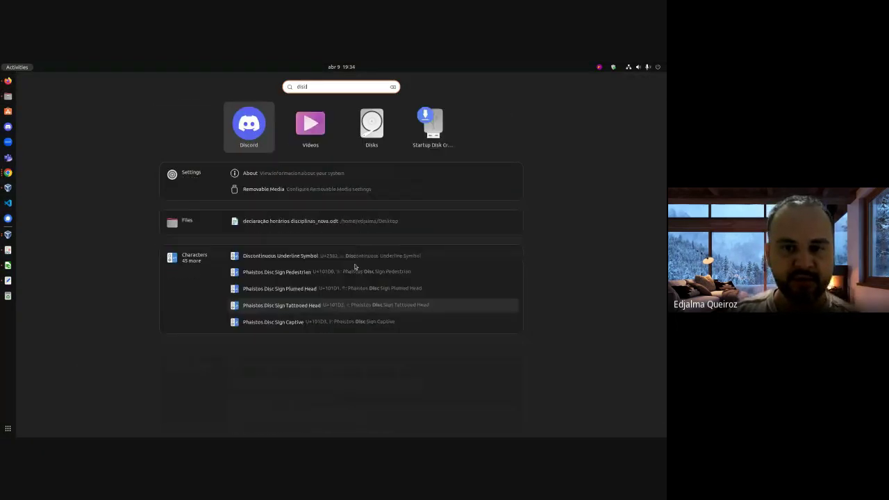
left_click(372, 125)
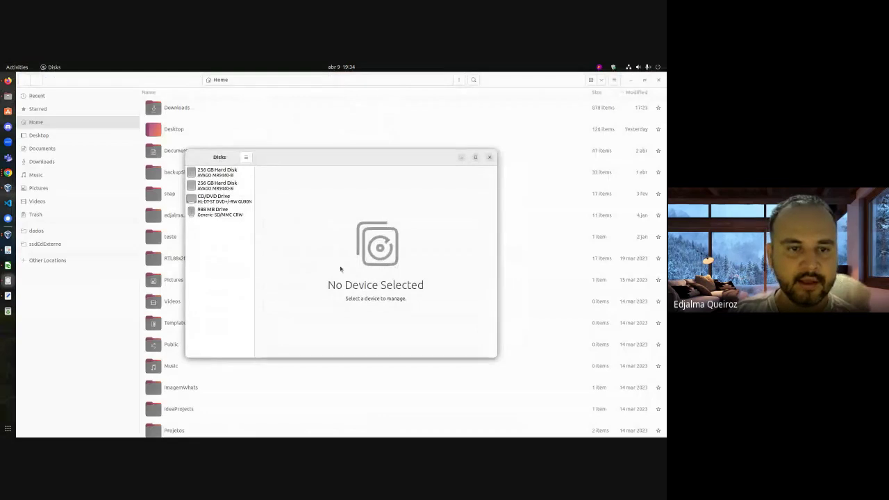
Step: Examine the device paths and mount points of both 256 GB hard disks, the CD/DVD drive and the 988 MB drive, closing Disks when done
left_click(228, 177)
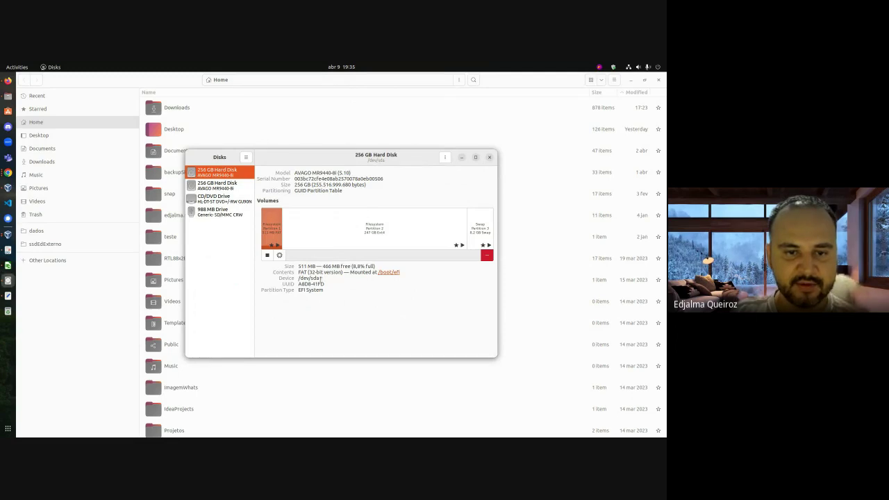
left_click(227, 188)
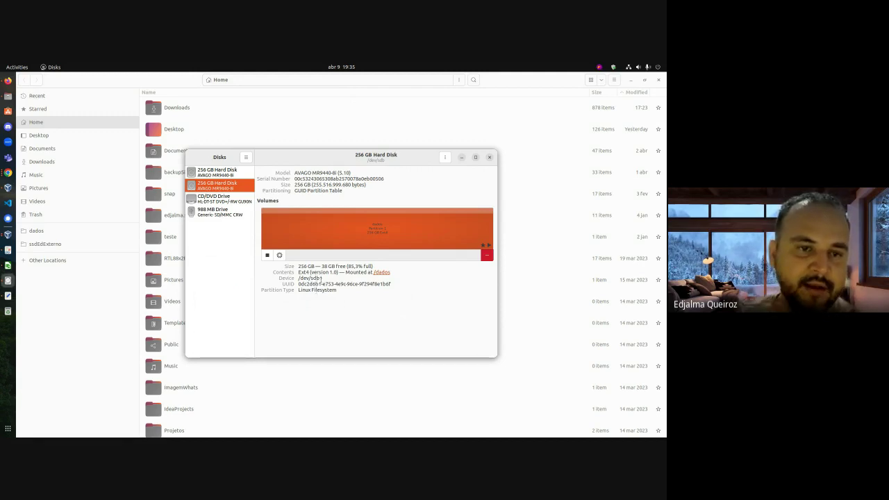
left_click(228, 172)
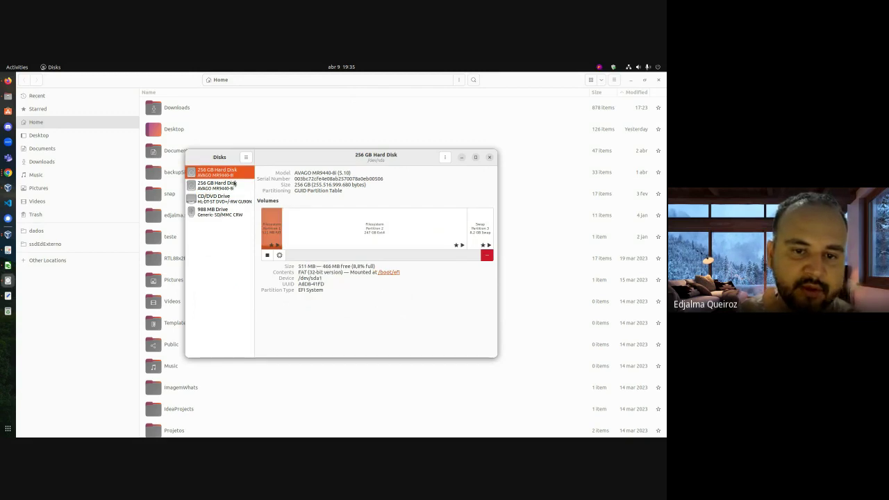
left_click(234, 183)
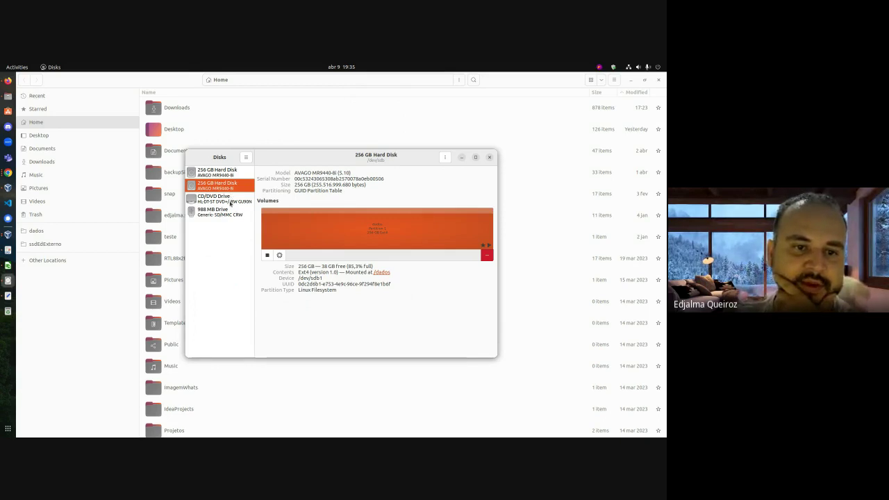
left_click(232, 203)
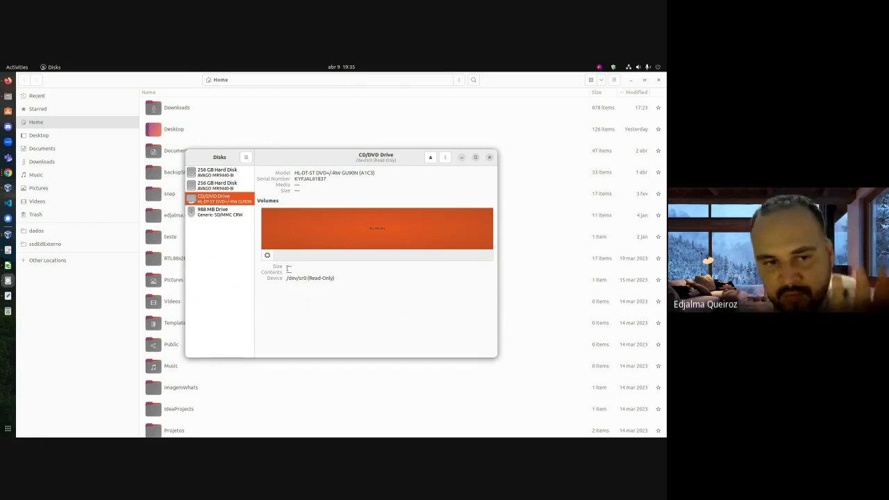
left_click(227, 216)
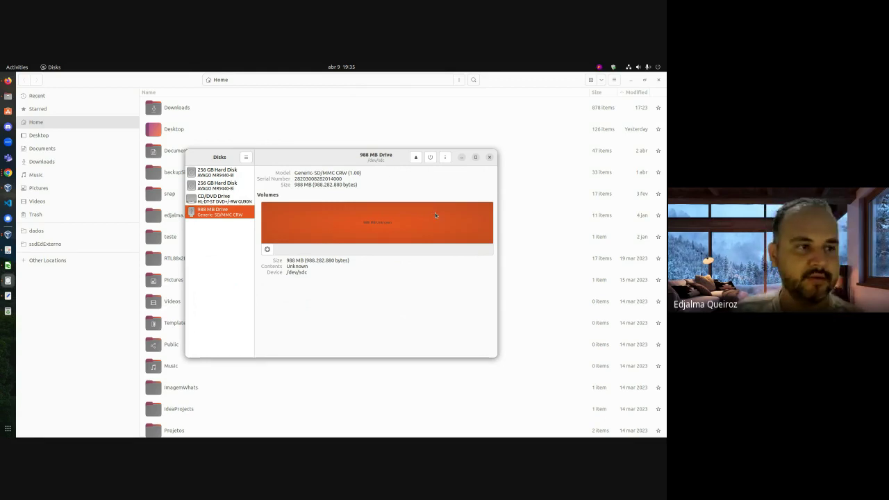
left_click(489, 158)
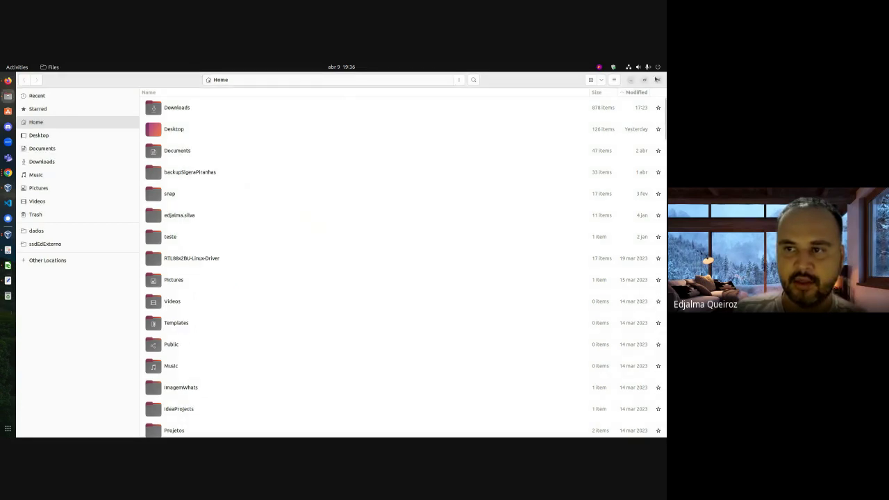
Step: Close the Home folder window and switch to Chrome's "Estrutura de diretórios do Linux" page, clearing the text selection on the root entry
left_click(659, 80)
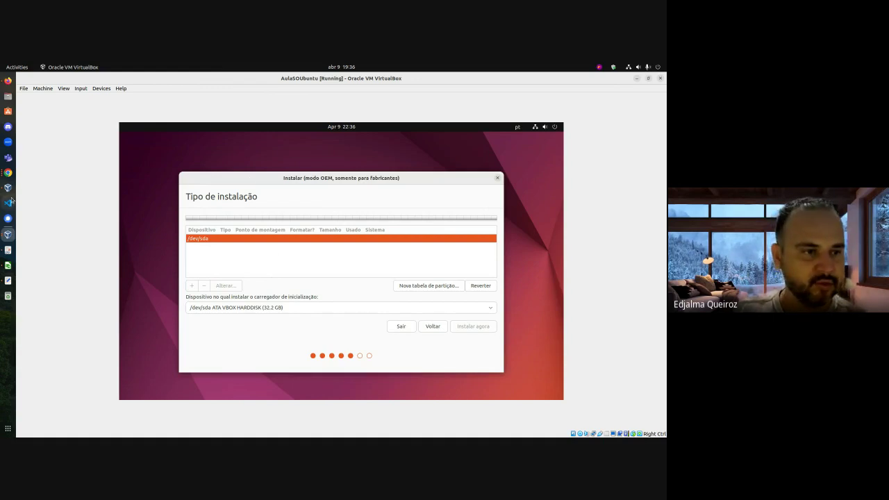
left_click(8, 249)
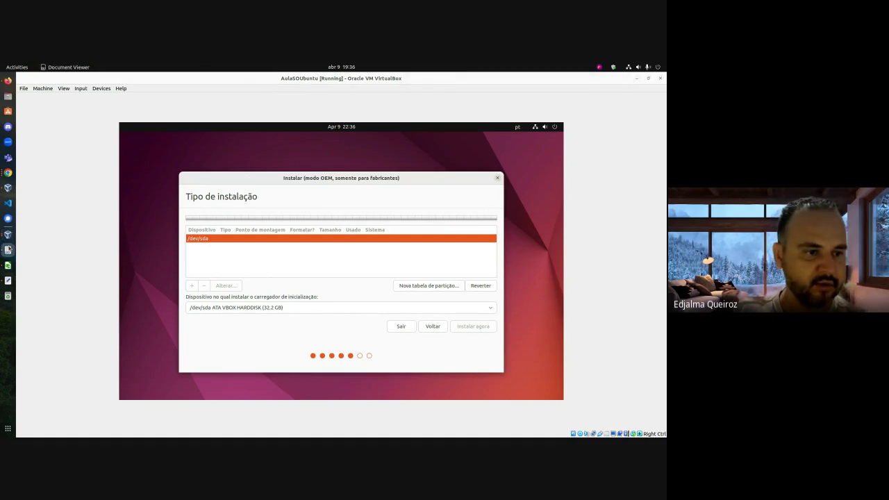
left_click(8, 173)
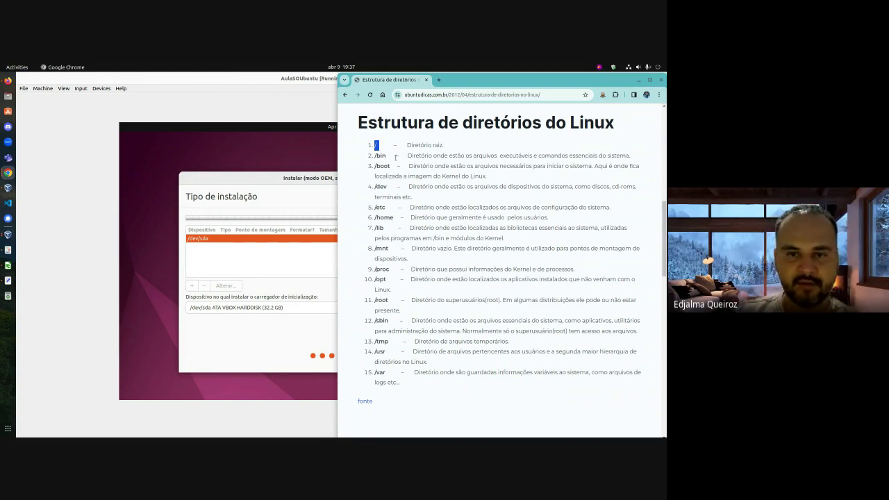
left_click(401, 145)
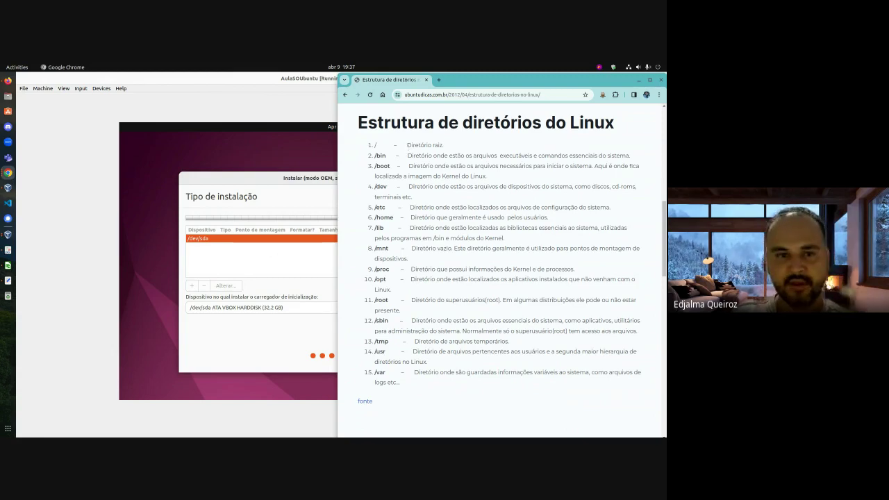
Step: Switch to the Windows 10 virtual machine and go from Desktop up to its parent user profile folder in File Explorer
left_click(7, 235)
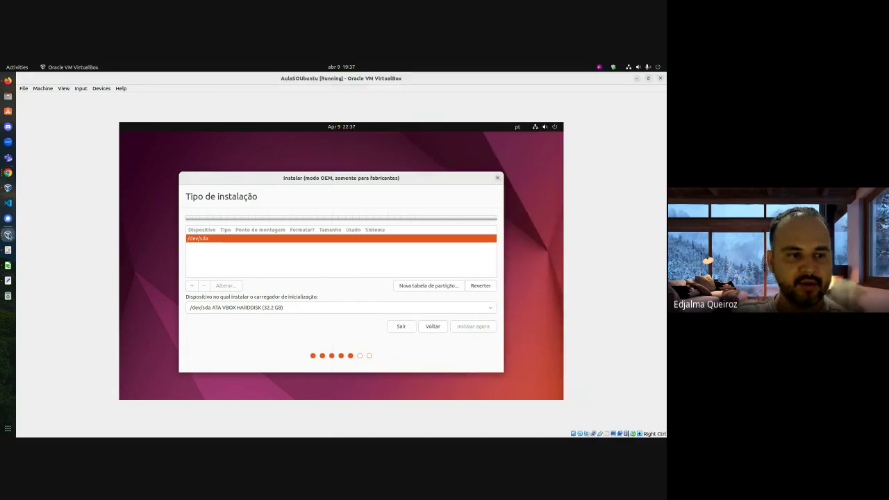
left_click(7, 235)
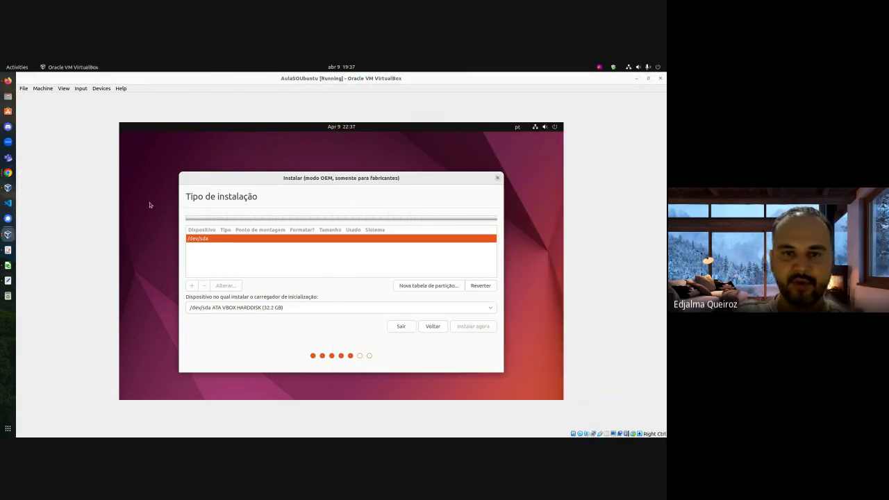
key("alt+Tab")
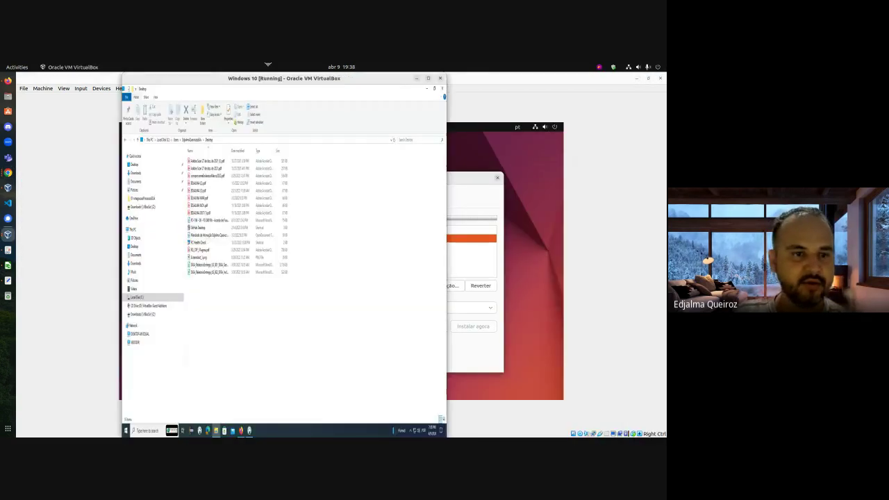
left_click_drag(268, 64, 267, 65)
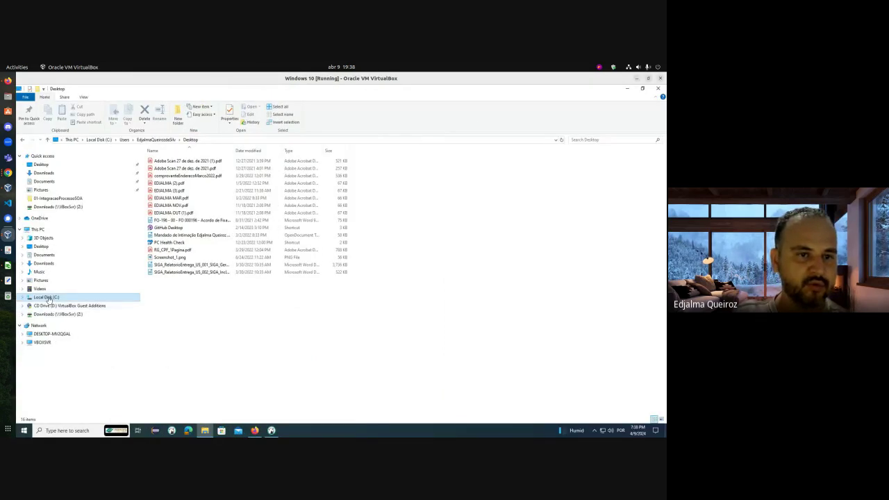
key("alt+Up")
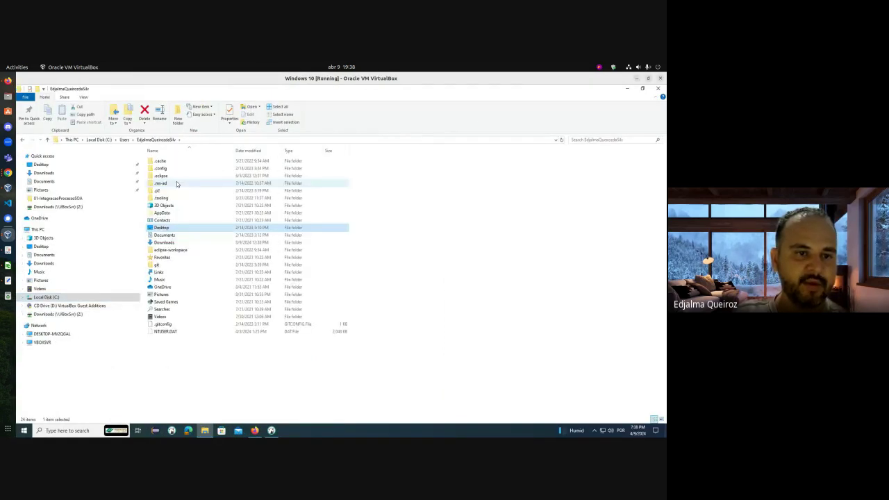
Step: Go through the user profile's subfolders one by one, from Contacts and Desktop down to Pictures and Videos
key("Up")
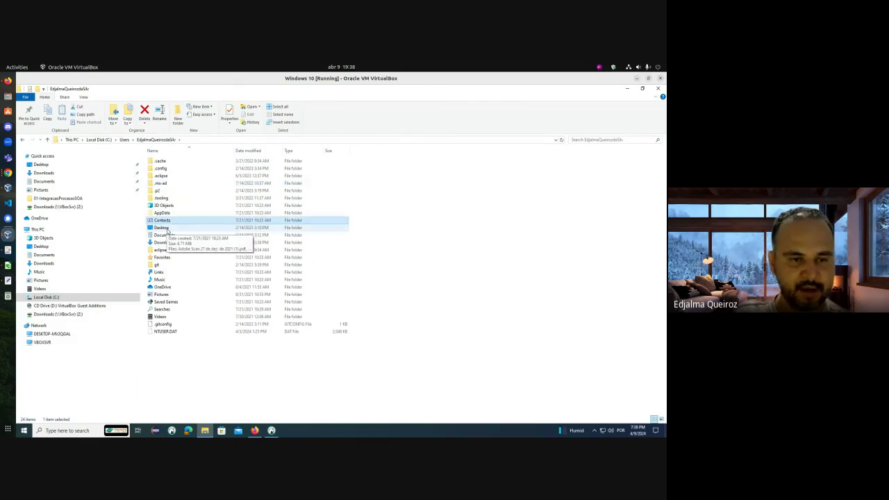
key("Down")
key("Down")
key("Down")
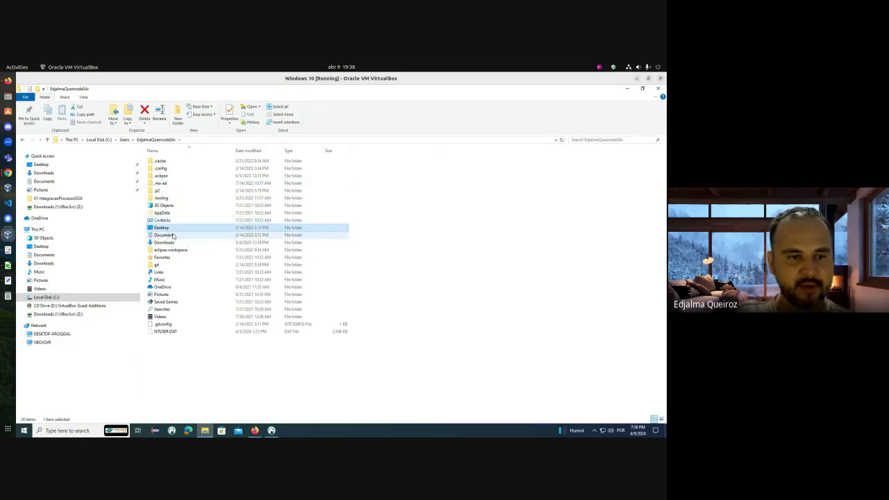
key("Down")
key("Down")
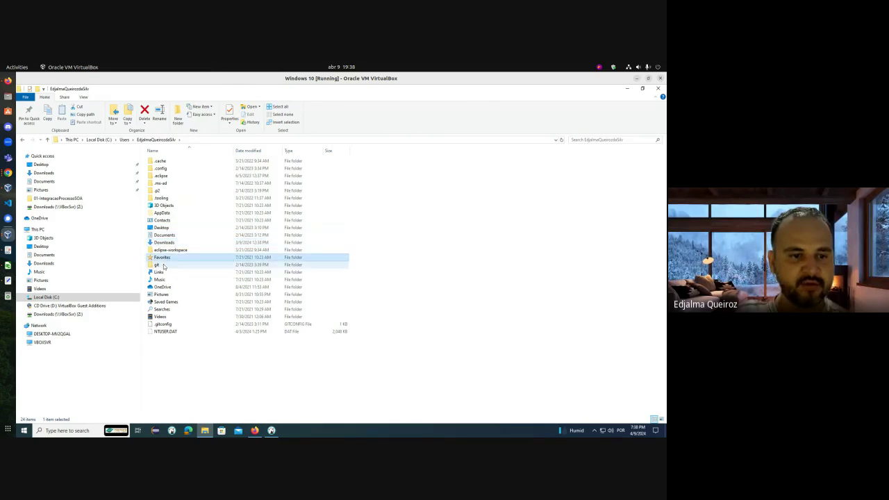
key("Down")
key("Down")
key("Down")
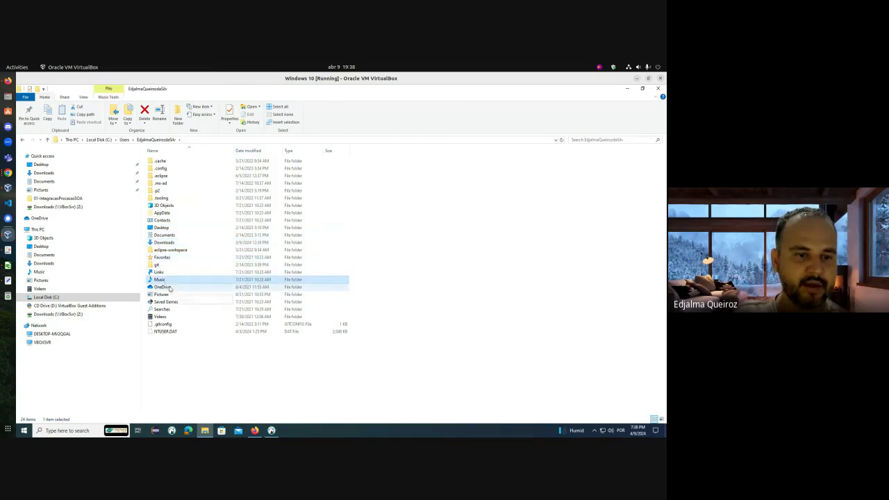
key("Down")
key("Down")
key("Down")
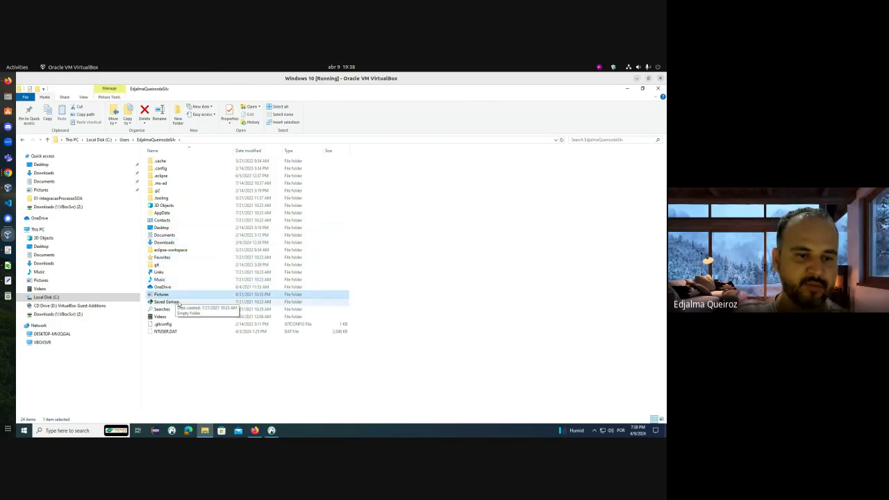
left_click(175, 317)
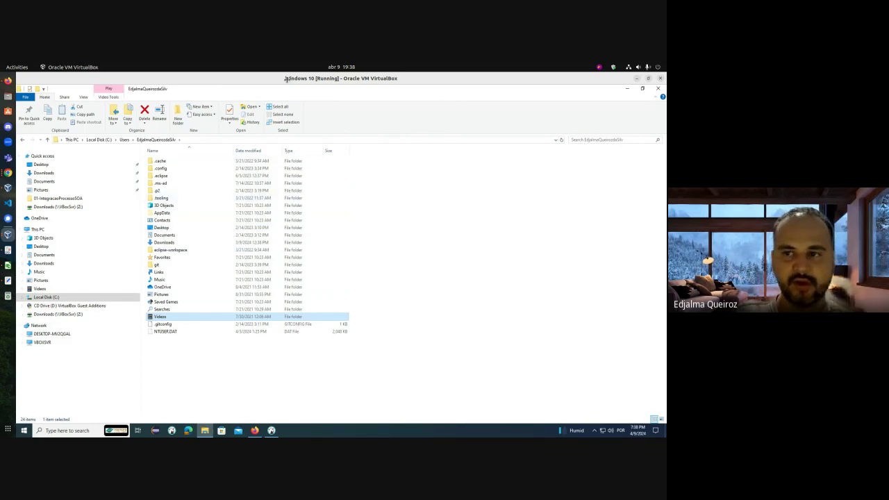
Step: Return to Chrome's Linux directory article and highlight the /home description and the /usr entry
key("alt+Tab")
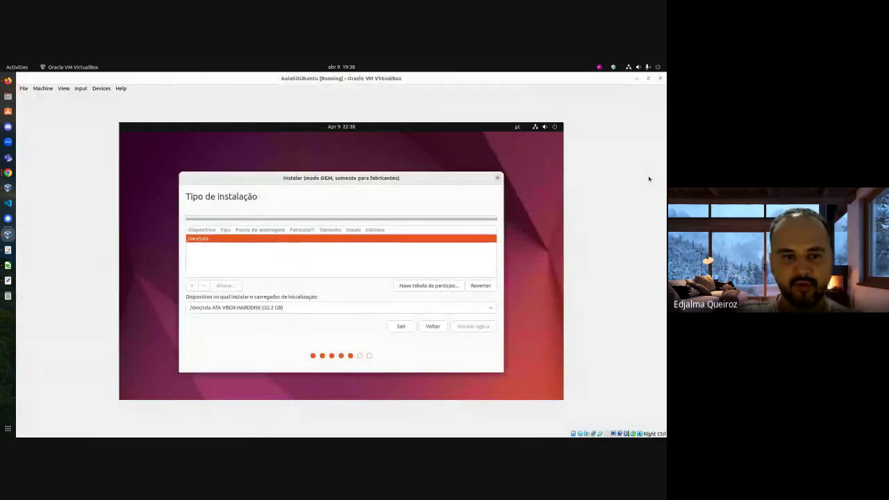
left_click(7, 173)
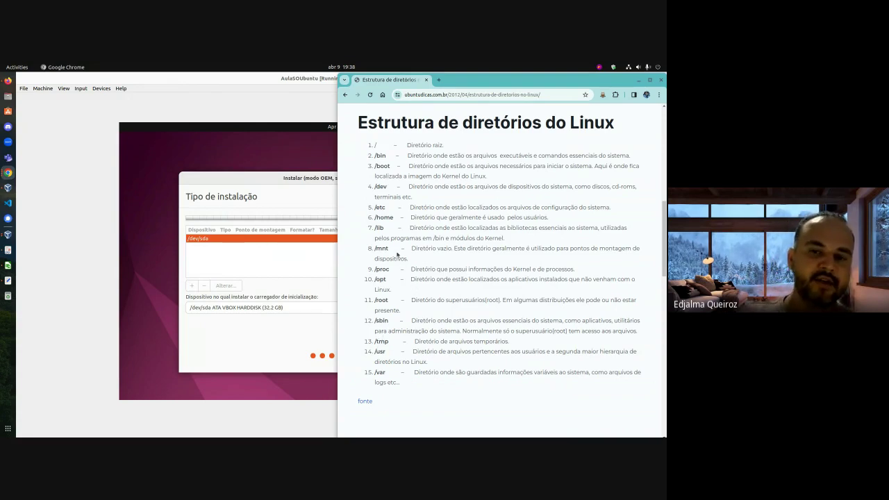
left_click_drag(410, 217, 549, 219)
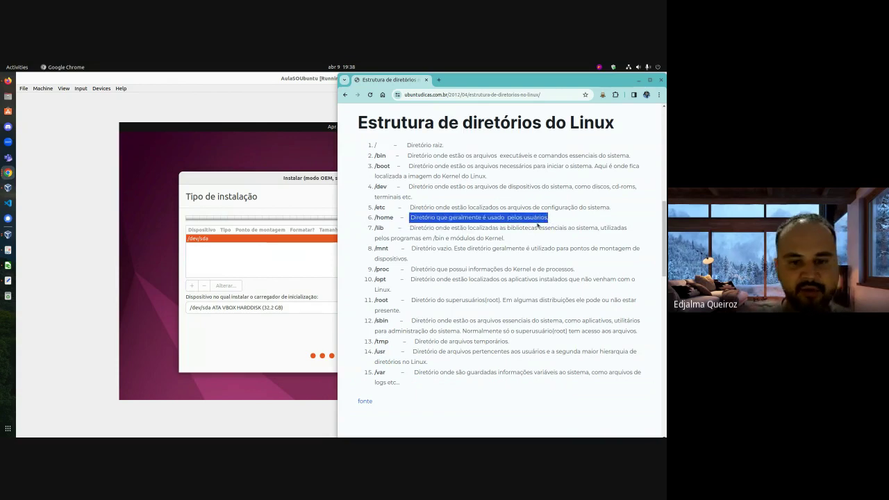
left_click_drag(374, 351, 385, 351)
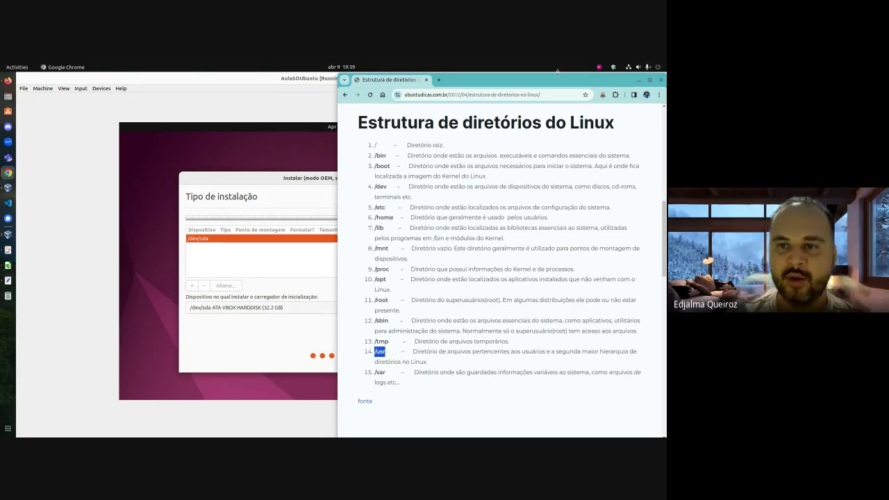
scroll(398, 246, "down", 2)
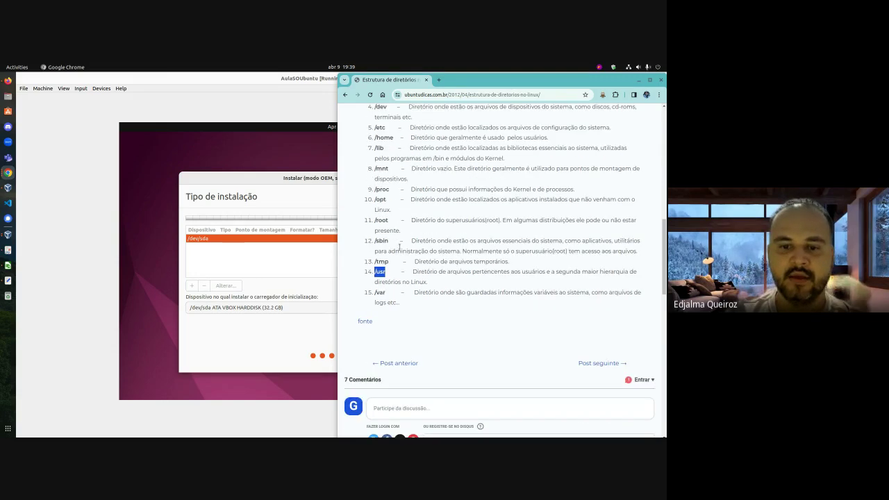
scroll(399, 247, "up", 2)
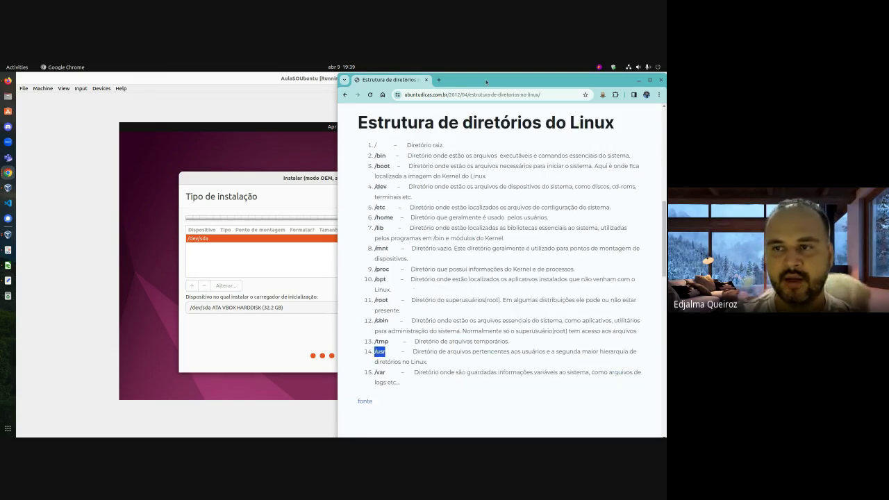
Step: Create a new empty partition table on /dev/sda in the AulaSOUbuntu installer
left_click(217, 287)
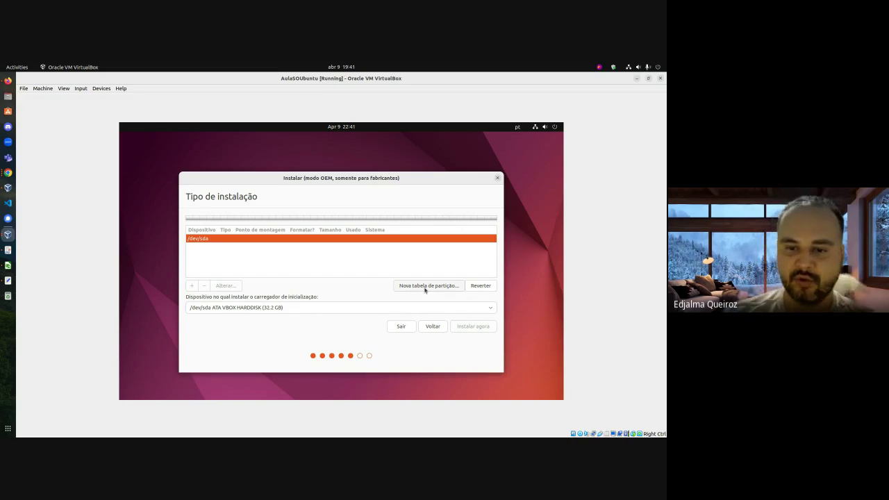
left_click(425, 287)
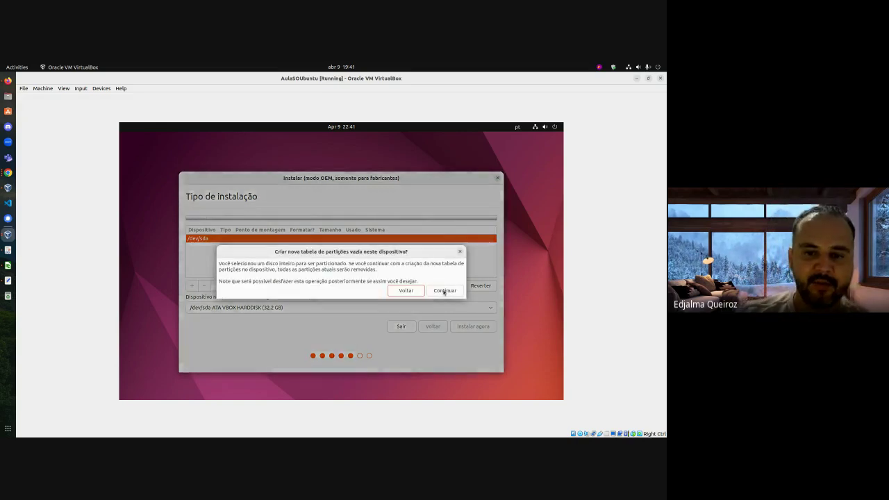
left_click(444, 291)
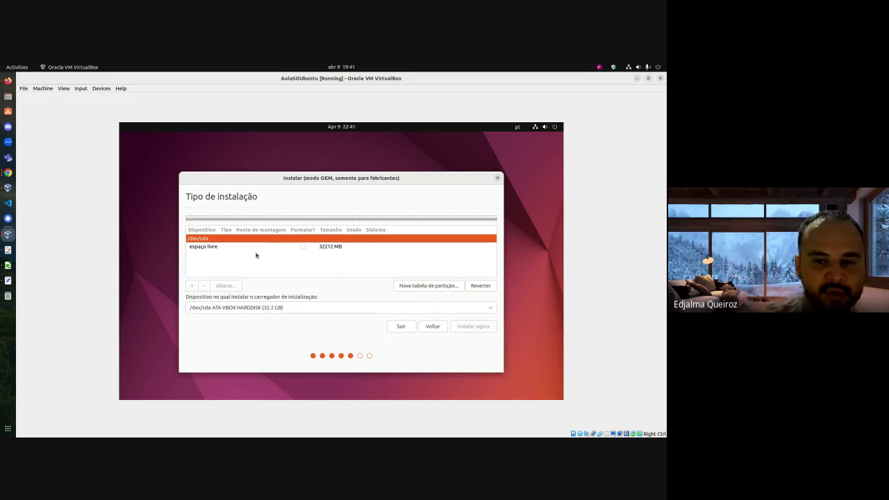
Step: Start creating a partition in the free space of /dev/sda and select its size value
left_click(226, 247)
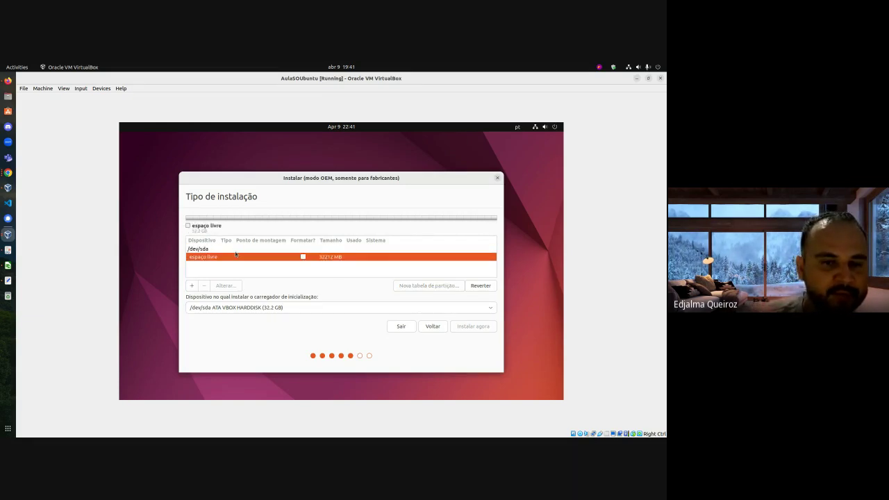
left_click(202, 250)
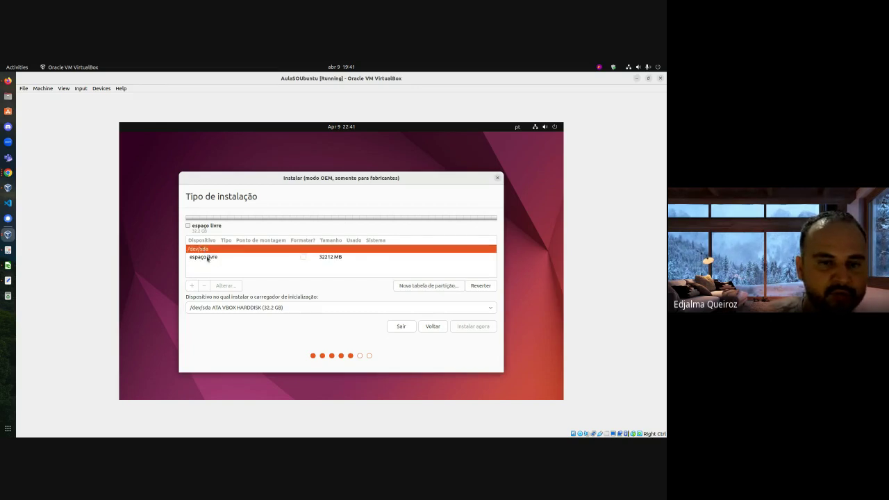
left_click(207, 258)
double_click(207, 258)
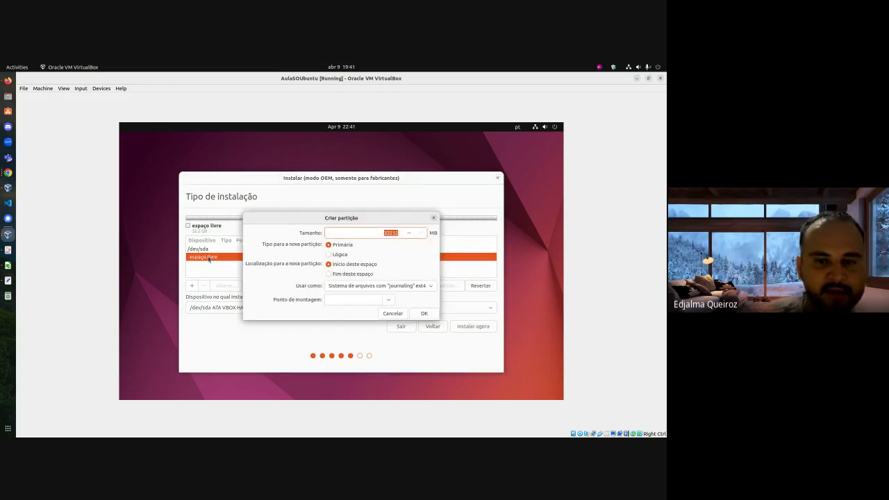
left_click(385, 237)
left_click_drag(383, 234, 400, 233)
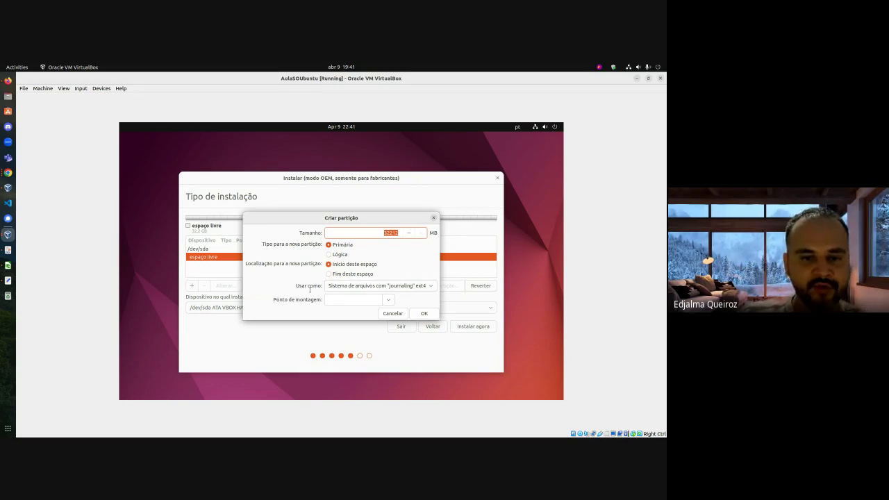
Step: Examine the available file system types for the new partition, including swap and EFI, keeping journaling ext4
left_click(431, 287)
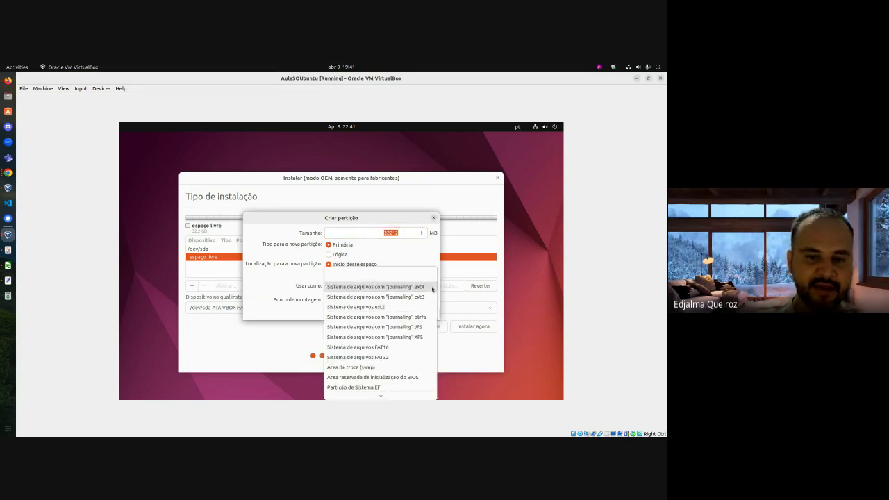
scroll(411, 312, "down", 1)
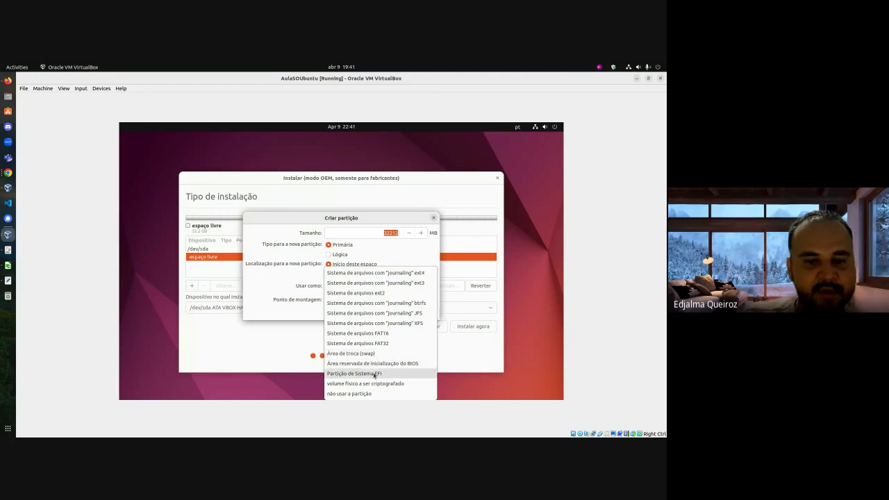
left_click(298, 220)
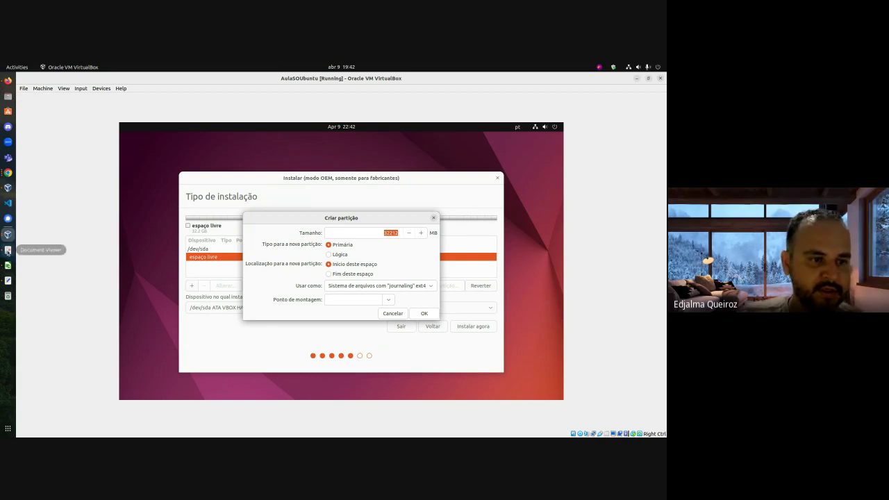
Step: Switch to the blank Text Editor document and frame a large area of it with the screenshot annotation tool
left_click(7, 280)
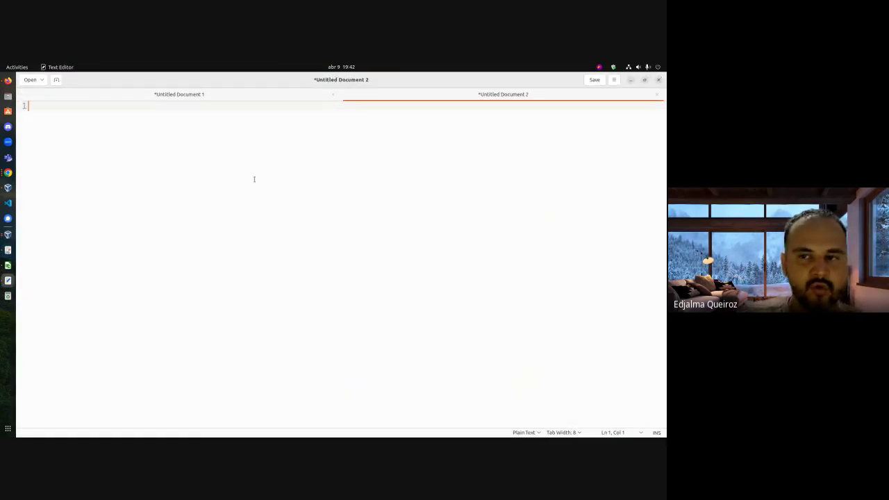
left_click(600, 66)
left_click(582, 81)
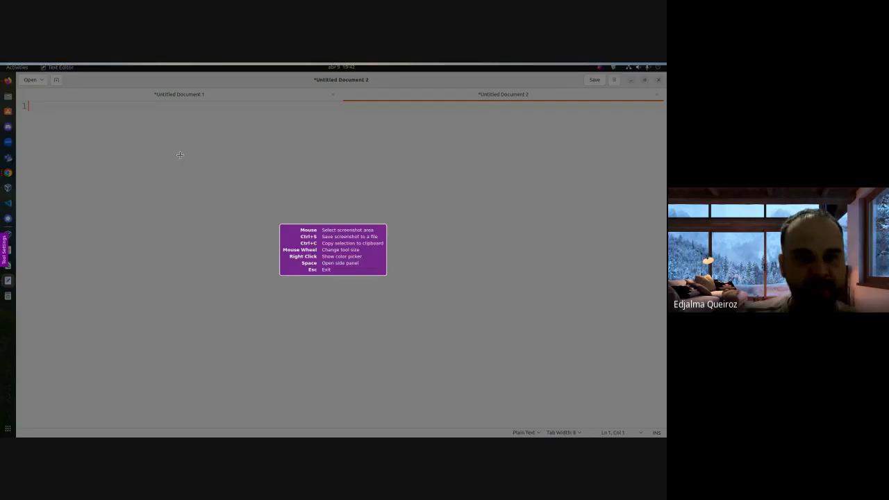
left_click_drag(197, 121, 578, 387)
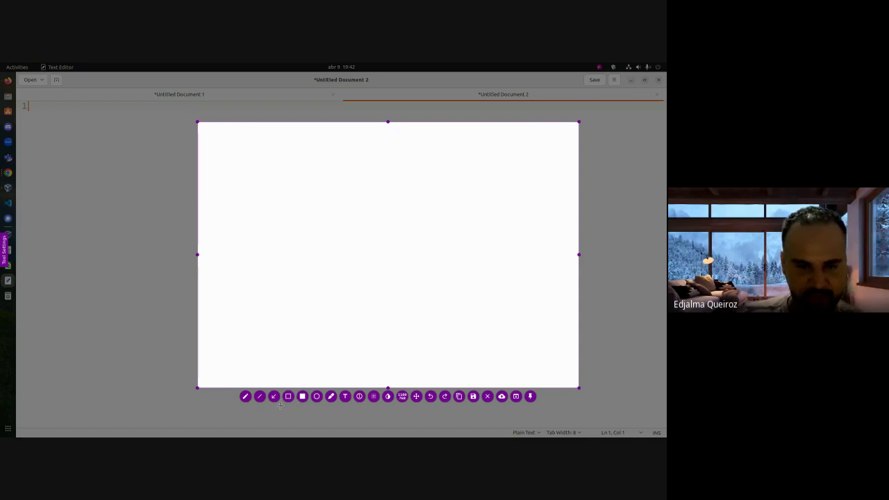
Step: Annotate the framed area with "512 GB" and the line "/ -> 80 GB (tudo que vc instalar ele vai cair aqui no "barra" /"
left_click(345, 396)
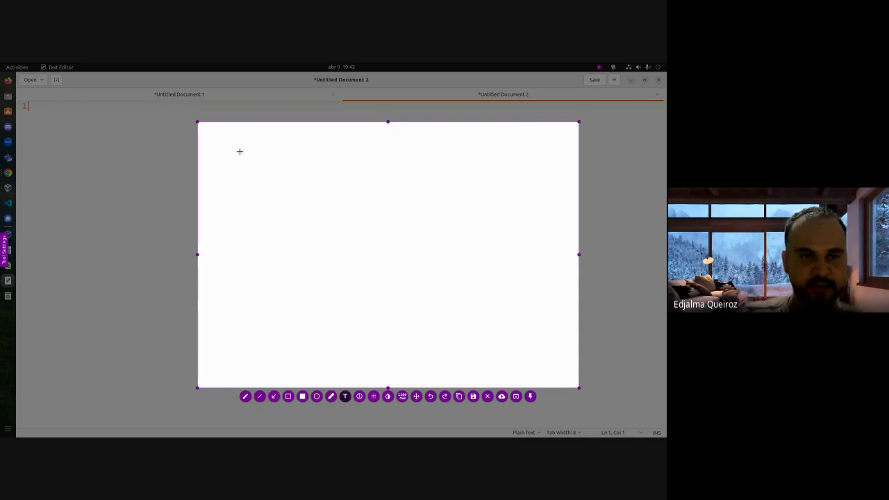
left_click(221, 129)
type("512 GB")
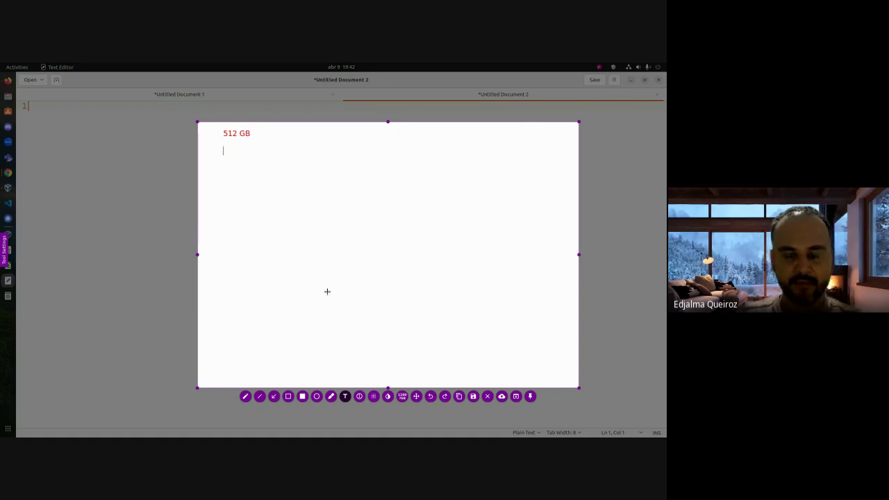
key("Return")
type("/")
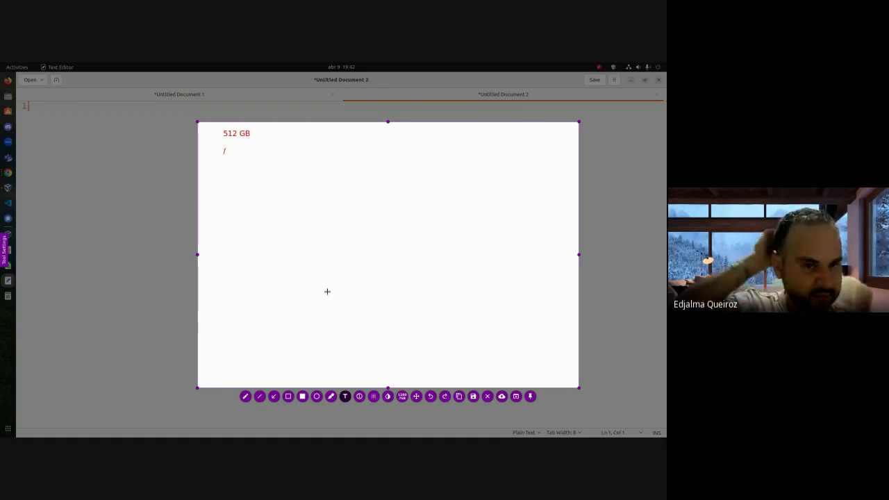
type(" ->")
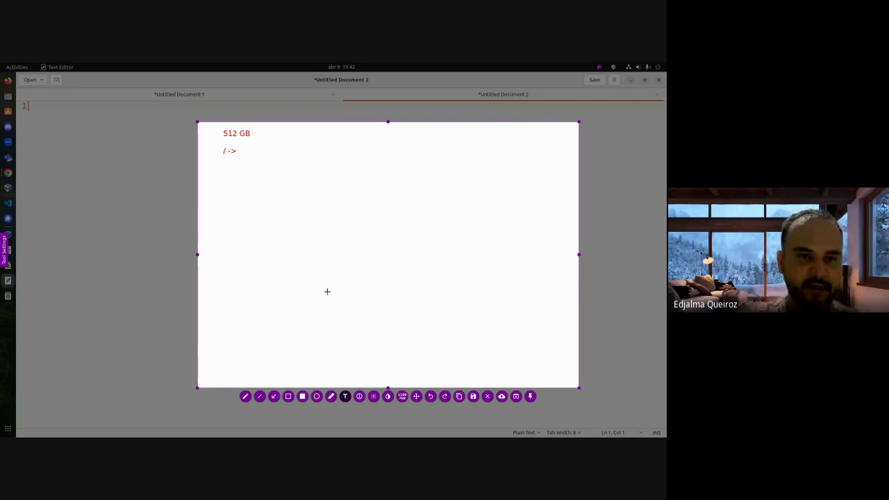
type("80 GB (")
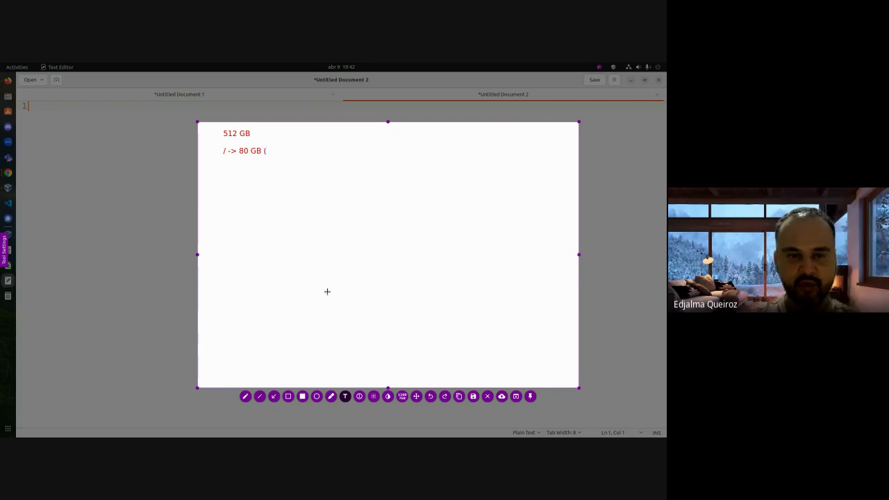
type("tudo que vc insta")
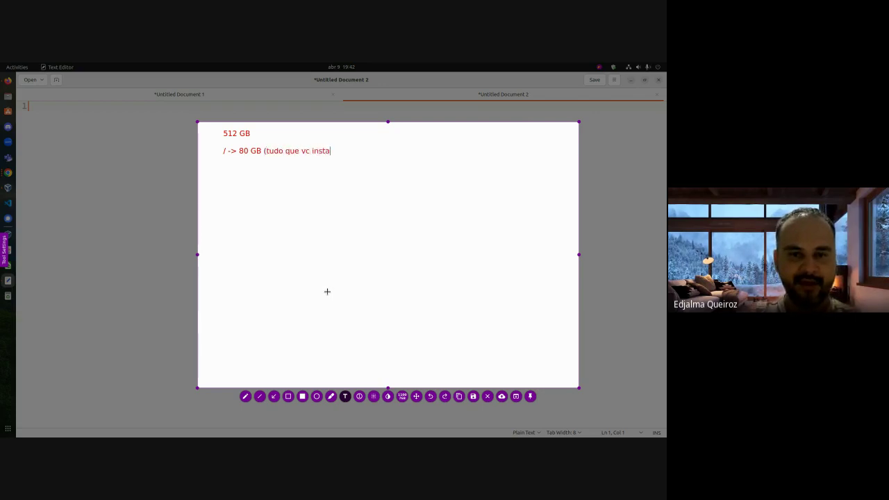
type("lar ele vai ca")
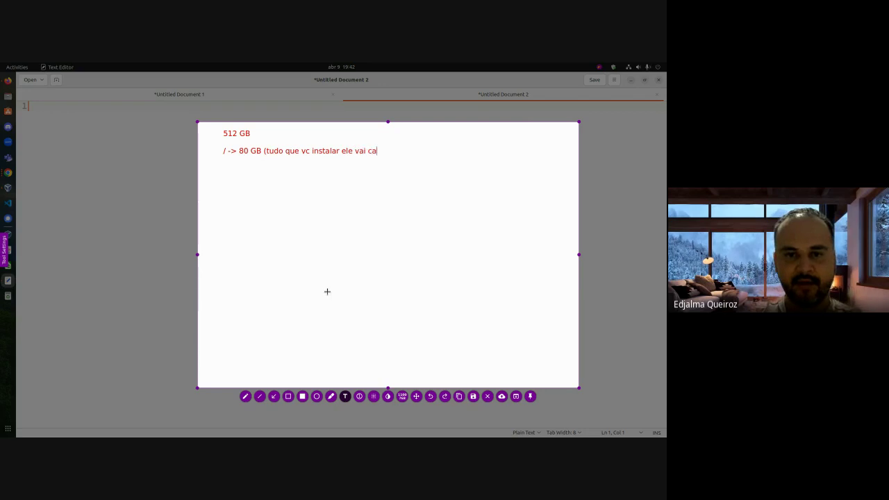
type("ir aqui no")
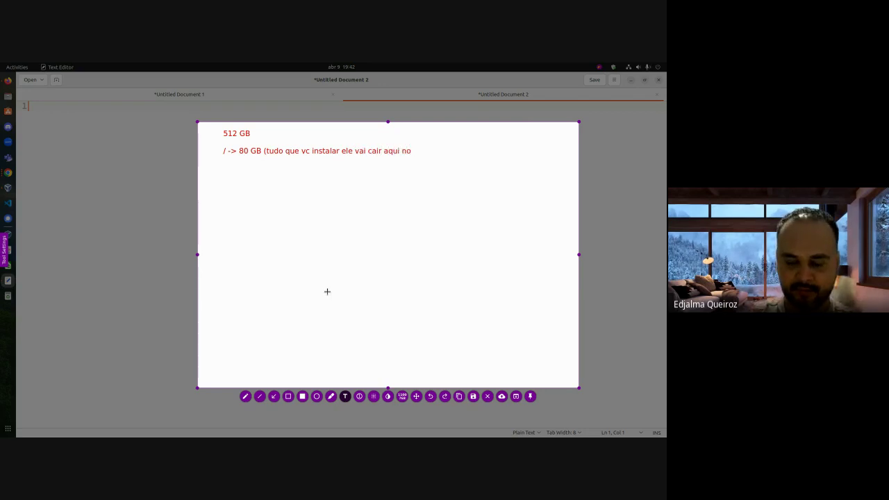
type(" \"barra\" /")
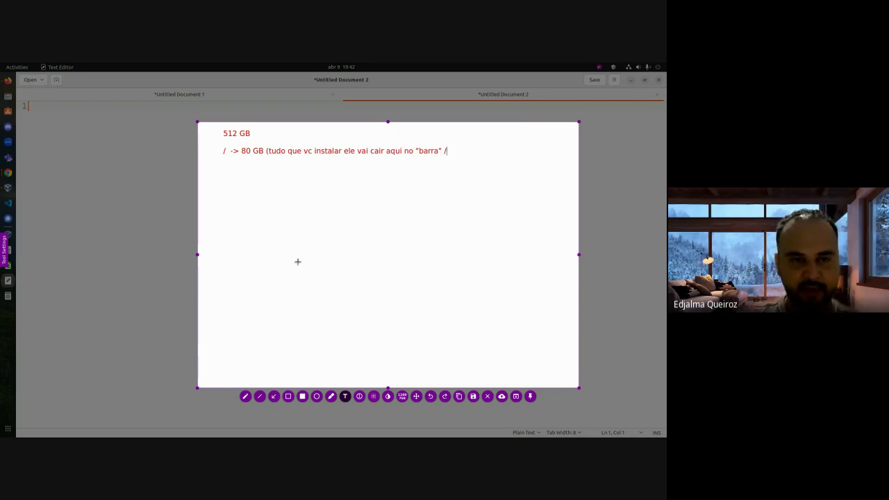
Step: Add the line "/home -> onde será seu disco pessoal" to the annotation below the root partition line
key("Return")
type("/hom")
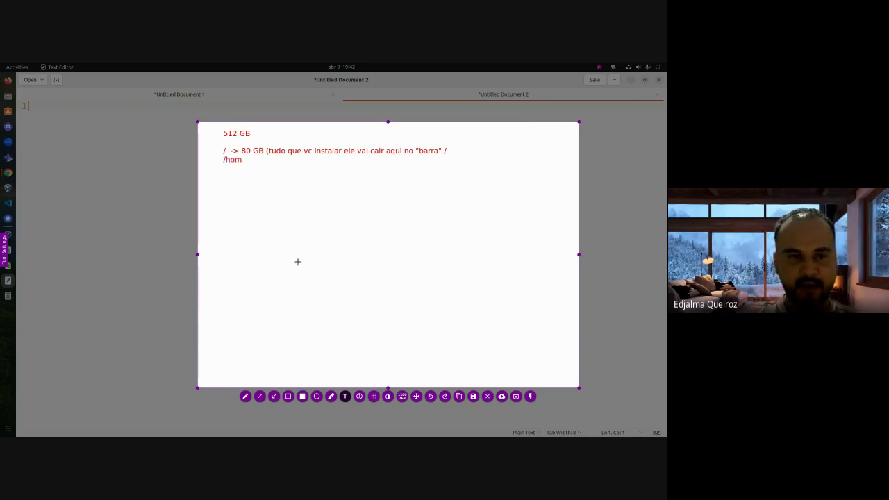
type("e ->")
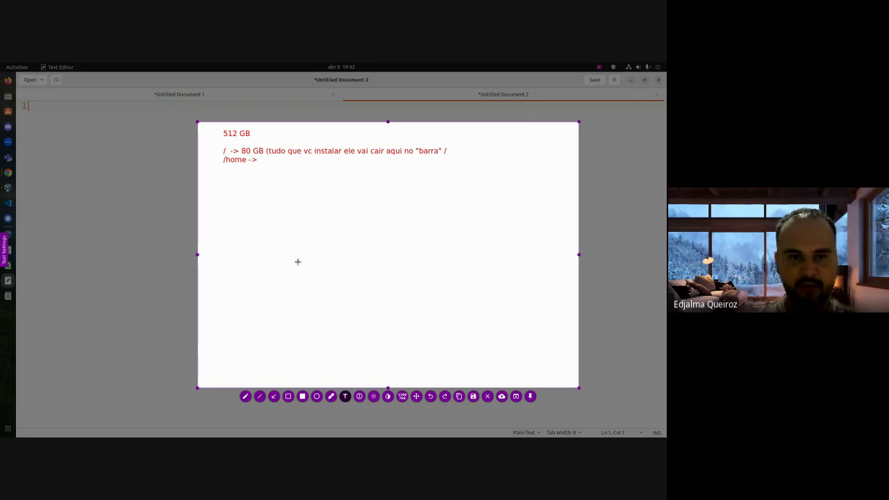
type(" onde vc")
key("BackSpace")
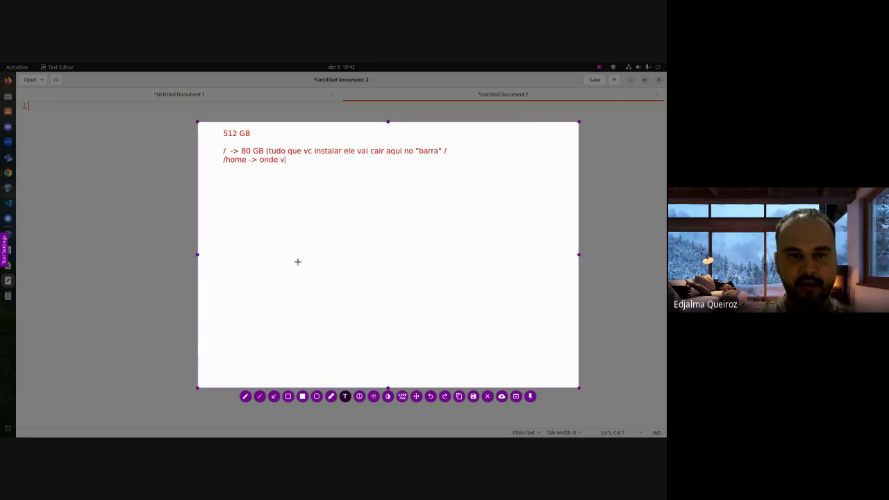
key("BackSpace")
type("será seu")
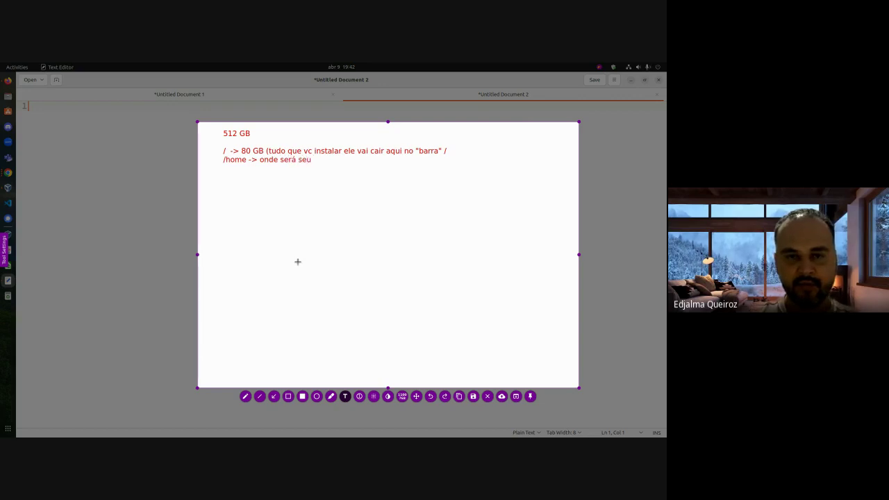
type(" disco pessoal")
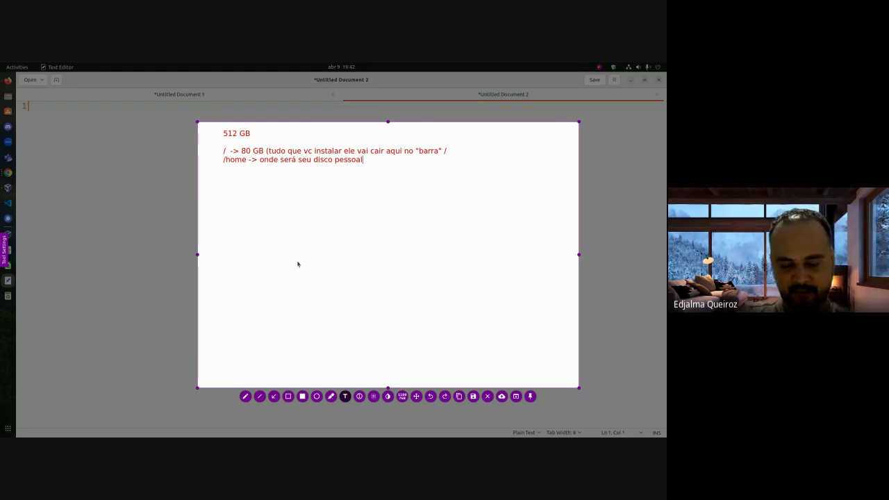
Step: Search the installed applications for "cal" and launch Calculator
key("super")
type("cal")
key("Right")
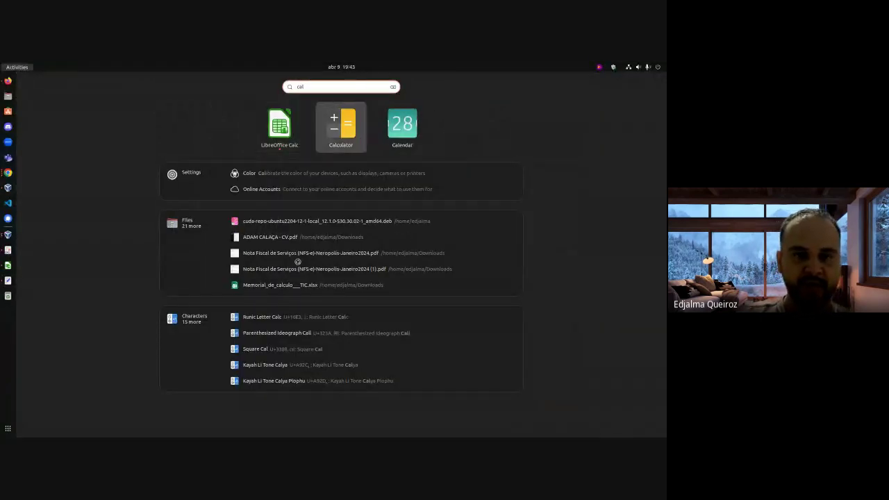
key("Return")
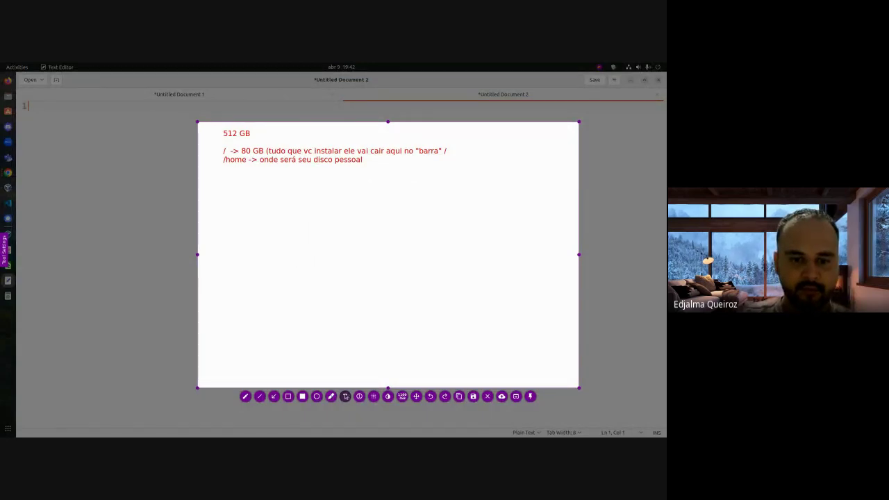
Step: Delete the whole annotation text and exit the screenshot annotation tool
left_click(345, 396)
left_click(362, 159)
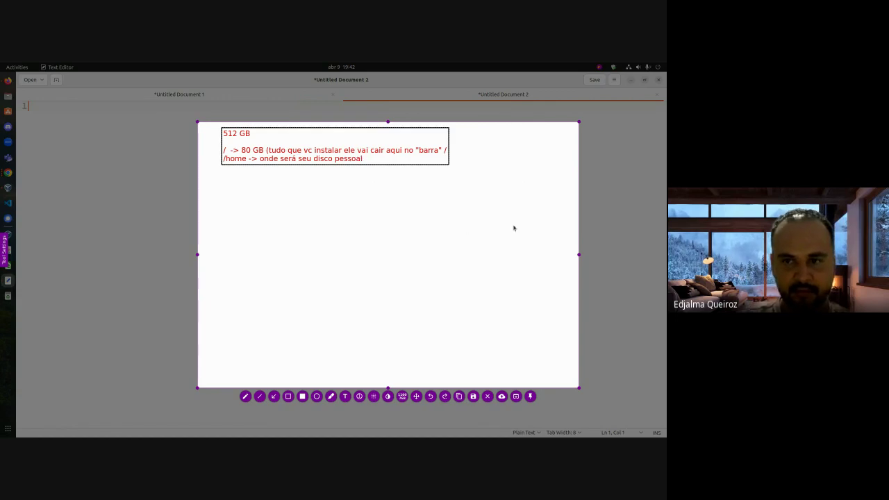
double_click(384, 156)
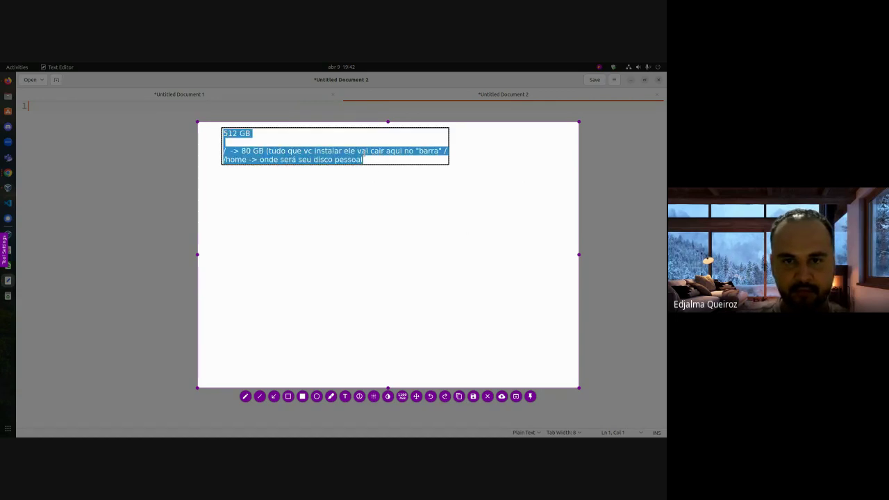
left_click(362, 159)
double_click(363, 160)
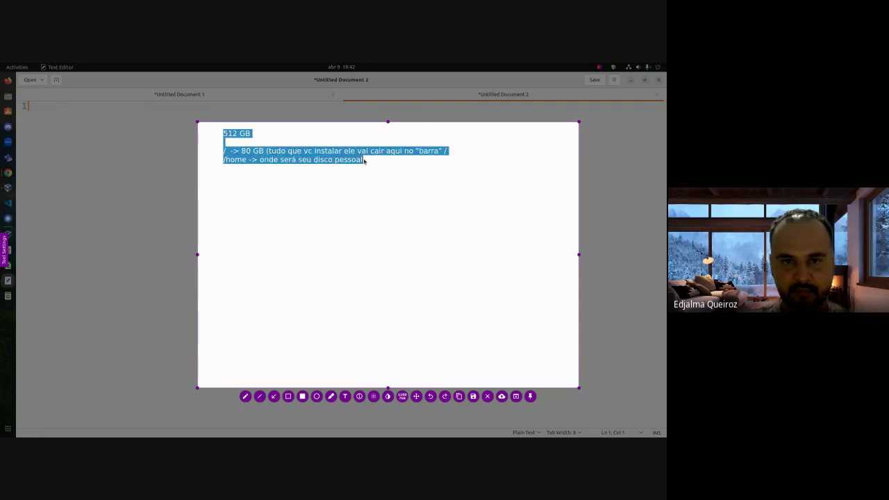
left_click_drag(362, 160, 220, 132)
key("BackSpace")
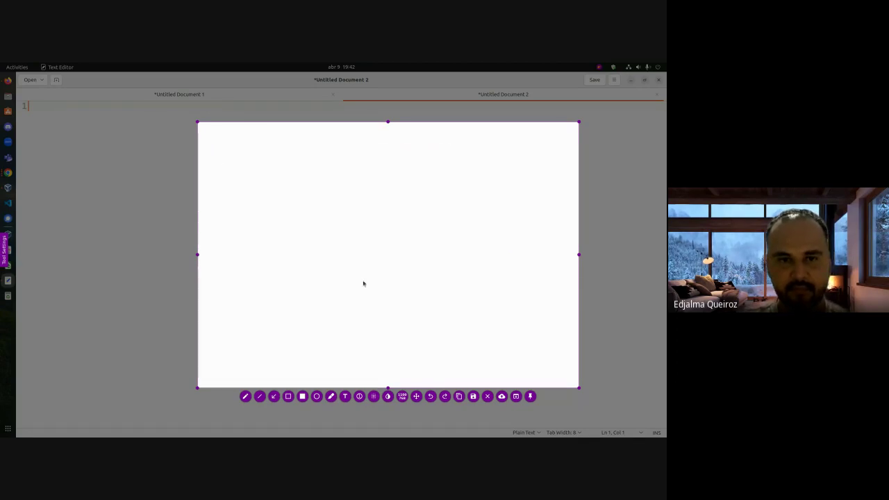
key("Escape")
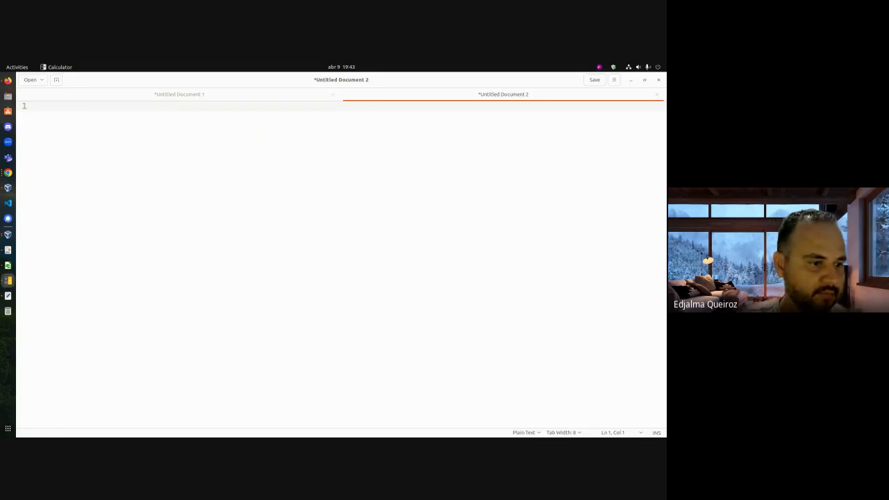
Step: Switch to Calculator, compute 512−80−16, and move its window aside to uncover the blank document
left_click(7, 172)
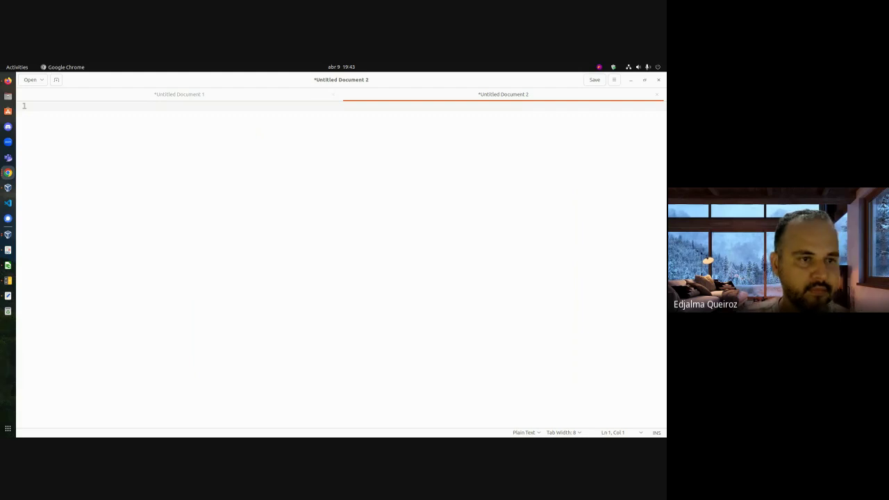
left_click(7, 280)
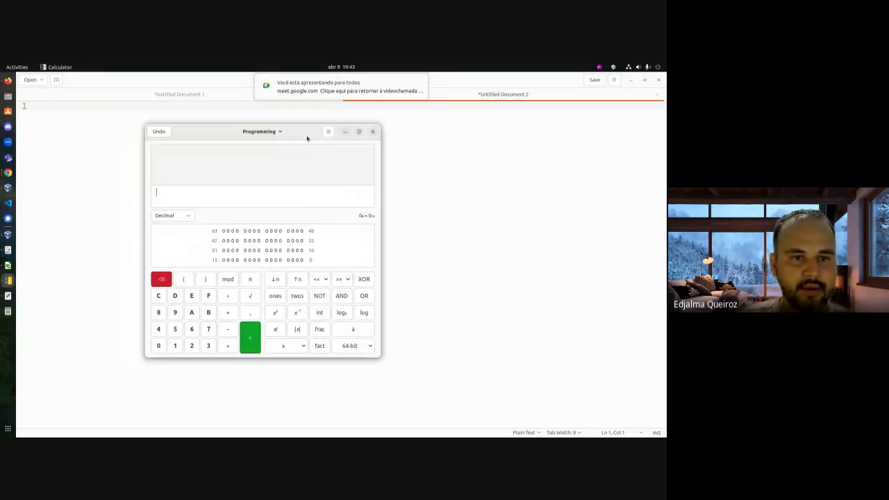
type("512")
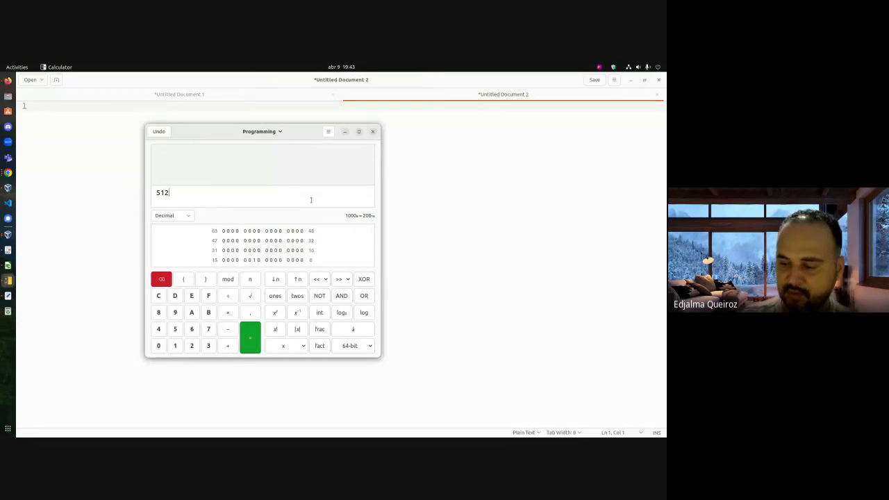
type("-80")
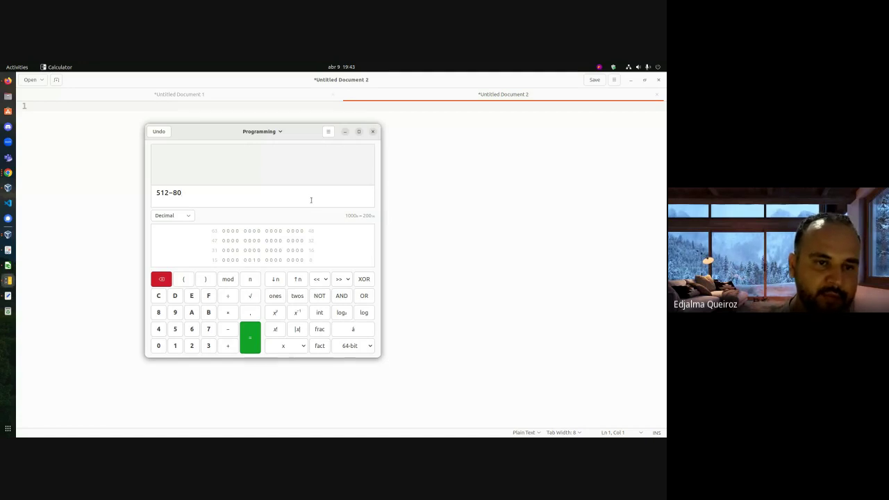
type("-")
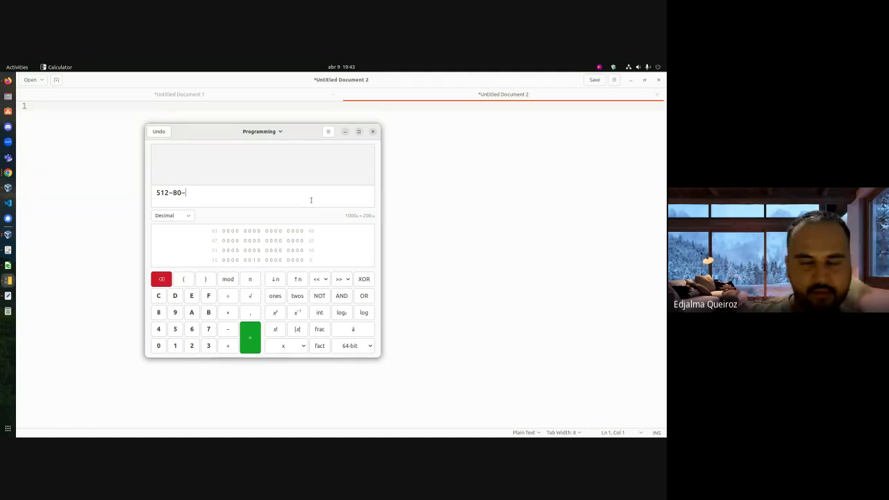
type("16")
key("Return")
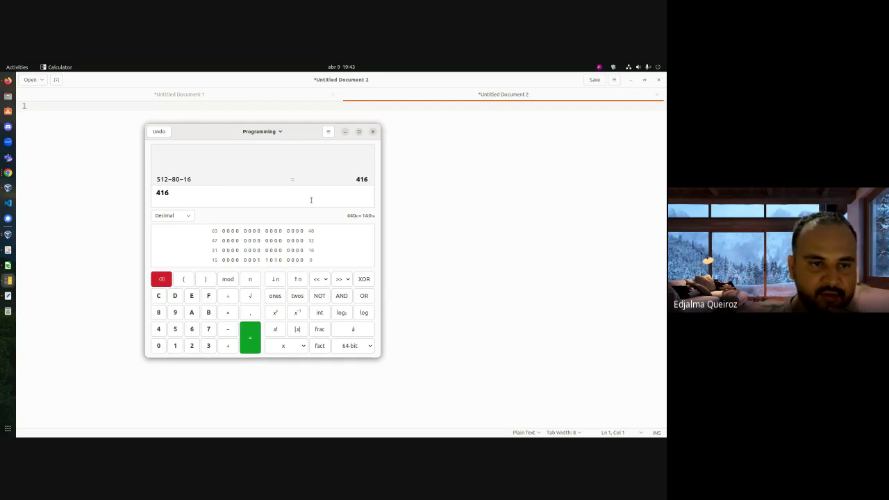
key("super+h")
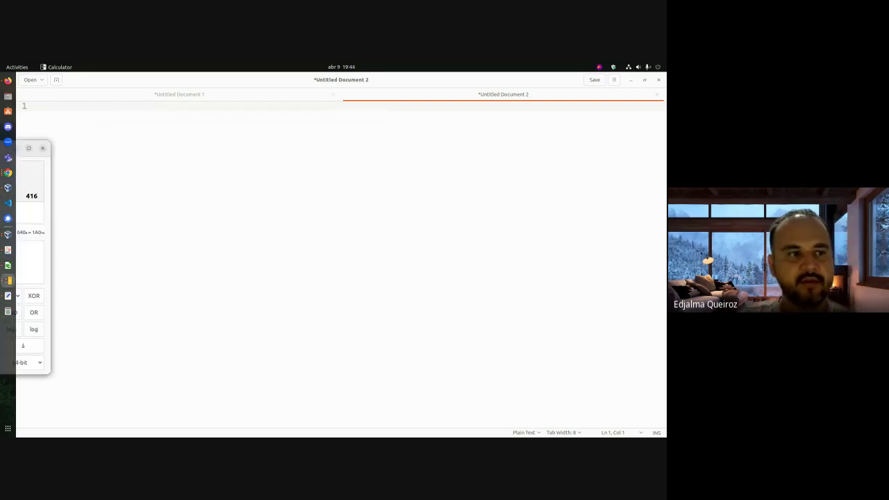